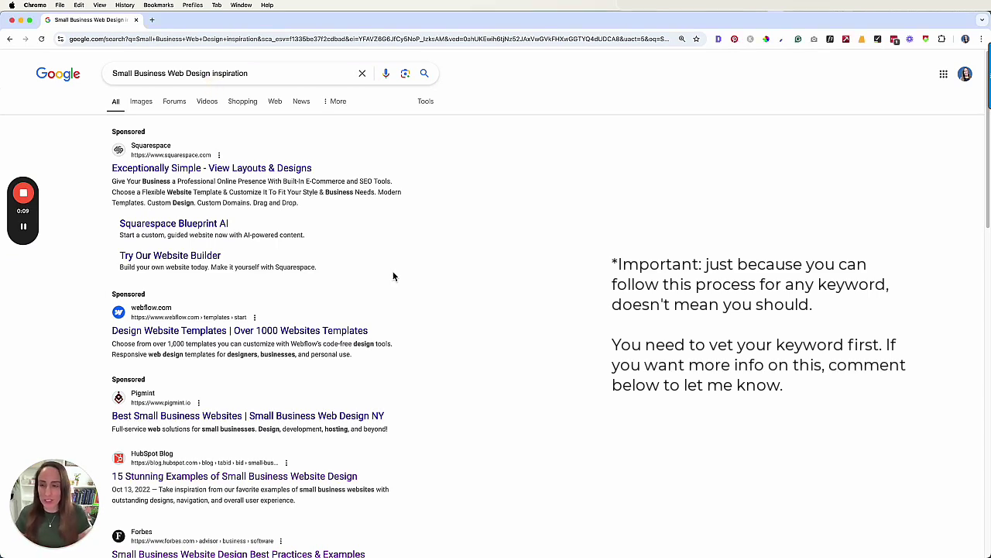
# - Open the HubSpot, Forbes, Site Builder Report, Reddit and Webflow results in new tabs, then view HubSpot
pyautogui.scroll(-4, 402, 287)
pyautogui.keyDown('super'); pyautogui.click(186, 324); pyautogui.keyUp('super')
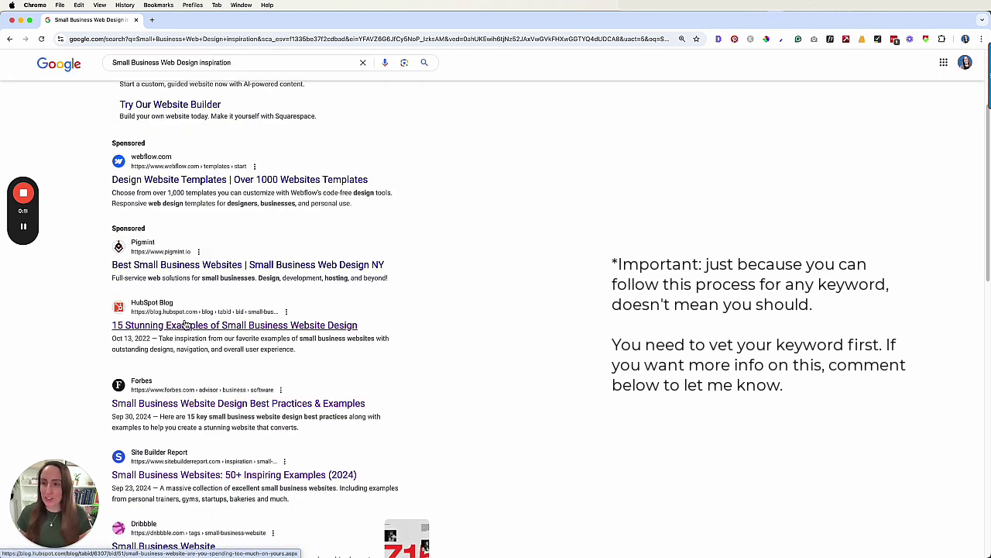
pyautogui.keyDown('super'); pyautogui.click(188, 404); pyautogui.keyUp('super')
pyautogui.keyDown('super'); pyautogui.click(190, 476); pyautogui.keyUp('super')
pyautogui.scroll(-3, 411, 437)
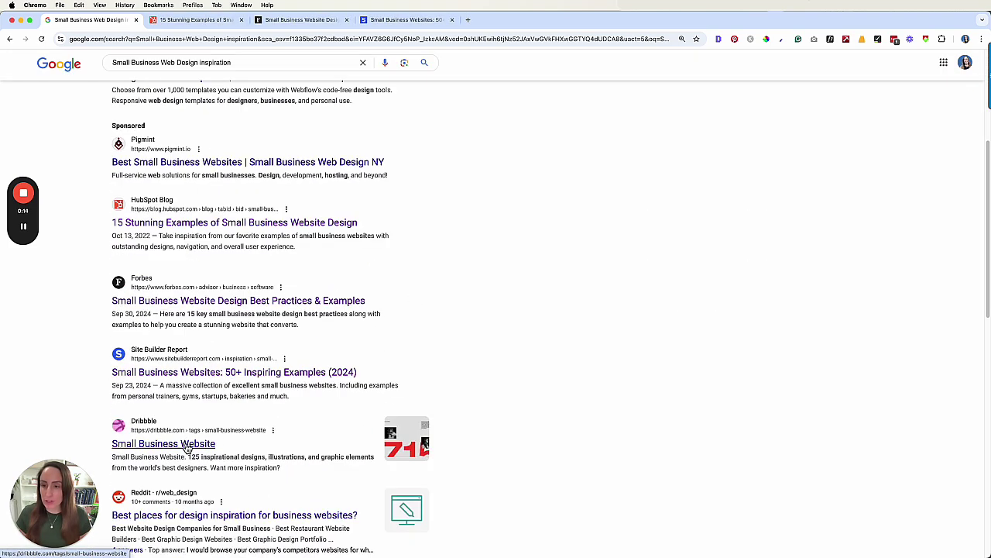
pyautogui.keyDown('super'); pyautogui.click(227, 511); pyautogui.keyUp('super')
pyautogui.scroll(-1, 481, 358)
pyautogui.scroll(1, 398, 395)
pyautogui.scroll(-3, 212, 534)
pyautogui.keyDown('super'); pyautogui.click(147, 475); pyautogui.keyUp('super')
pyautogui.click(193, 20)
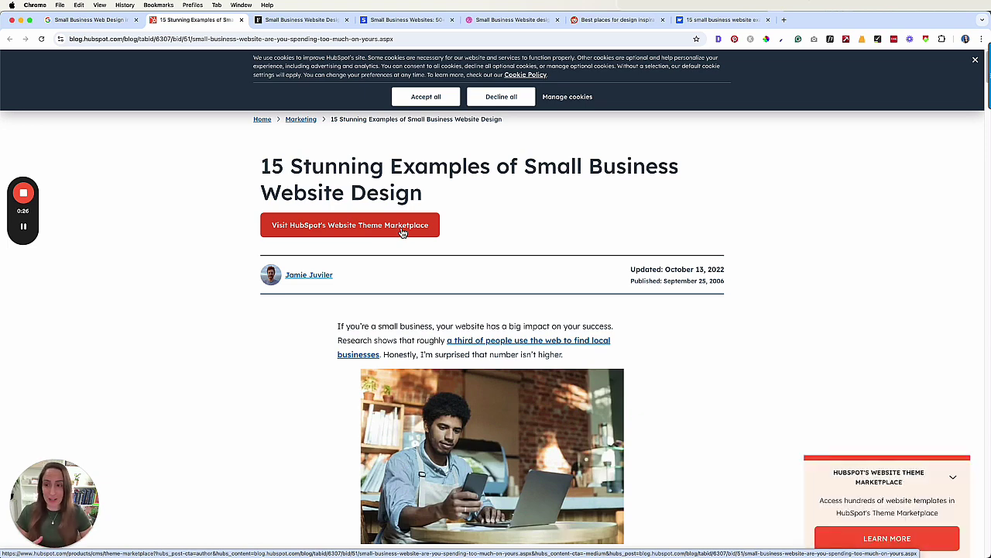
# - Read HubSpot's 15 Stunning Examples article, highlighting its author line and updated and published dates
pyautogui.scroll(-10, 402, 233)
pyautogui.scroll(5, 401, 242)
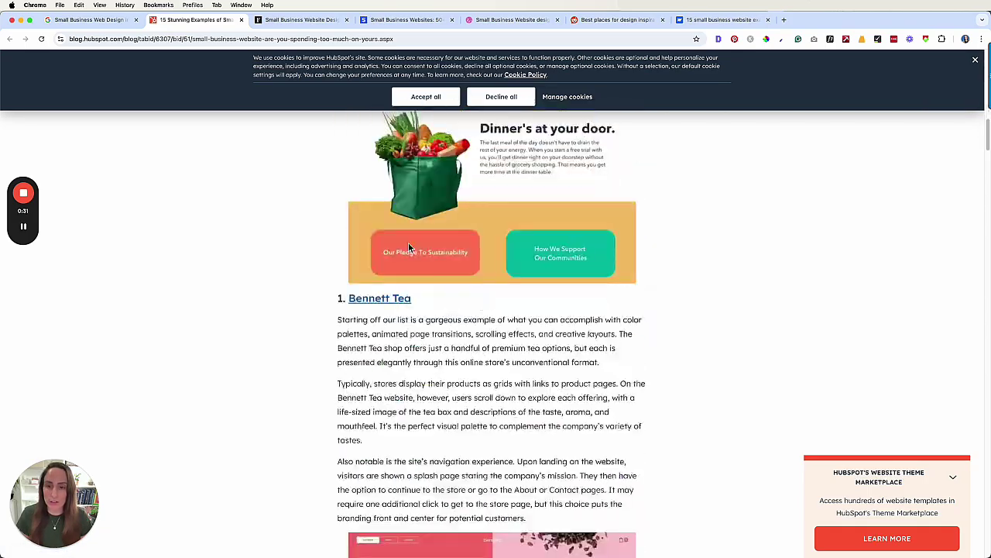
pyautogui.scroll(-1, 402, 244)
pyautogui.scroll(-20, 419, 264)
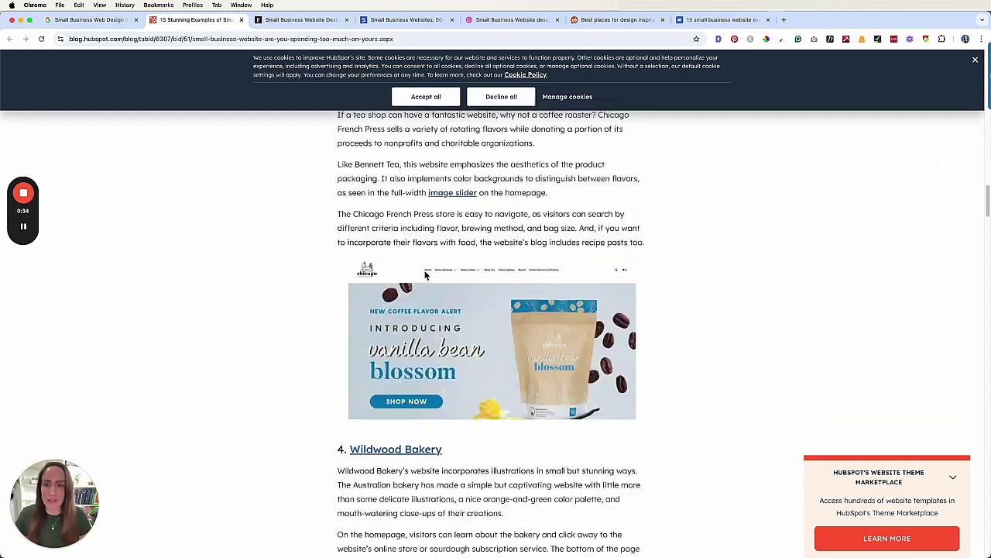
pyautogui.scroll(4, 424, 271)
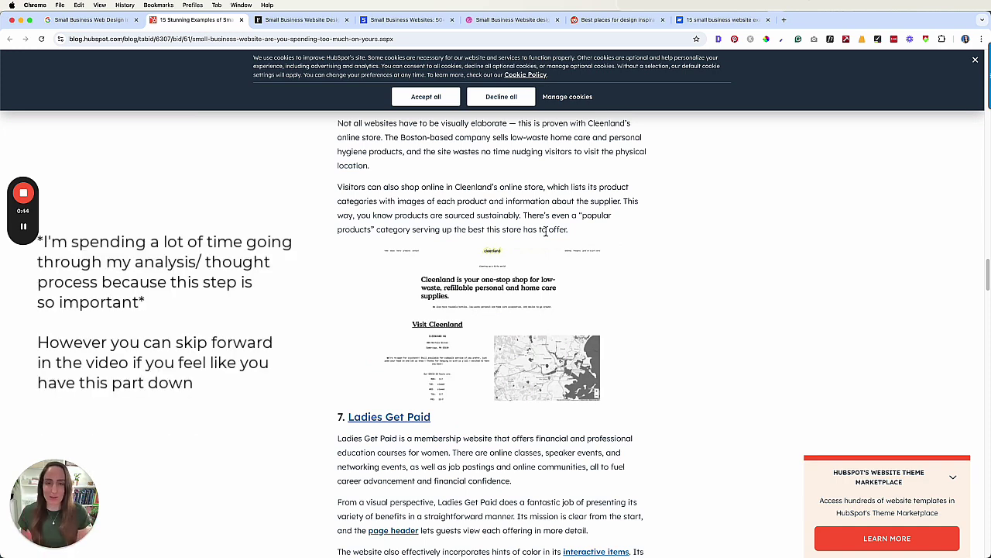
pyautogui.scroll(-20, 546, 231)
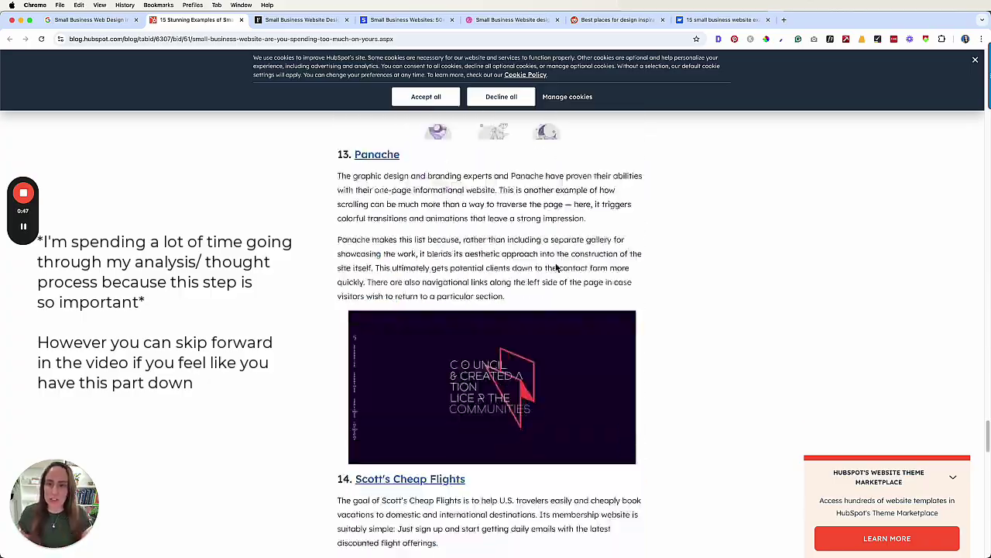
pyautogui.scroll(-15, 556, 269)
pyautogui.scroll(20, 581, 349)
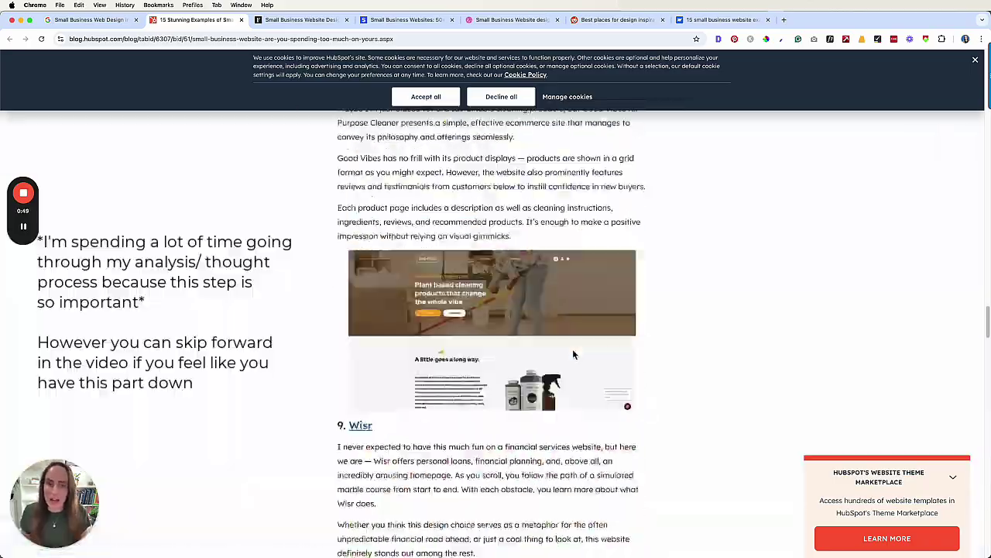
pyautogui.scroll(20, 573, 354)
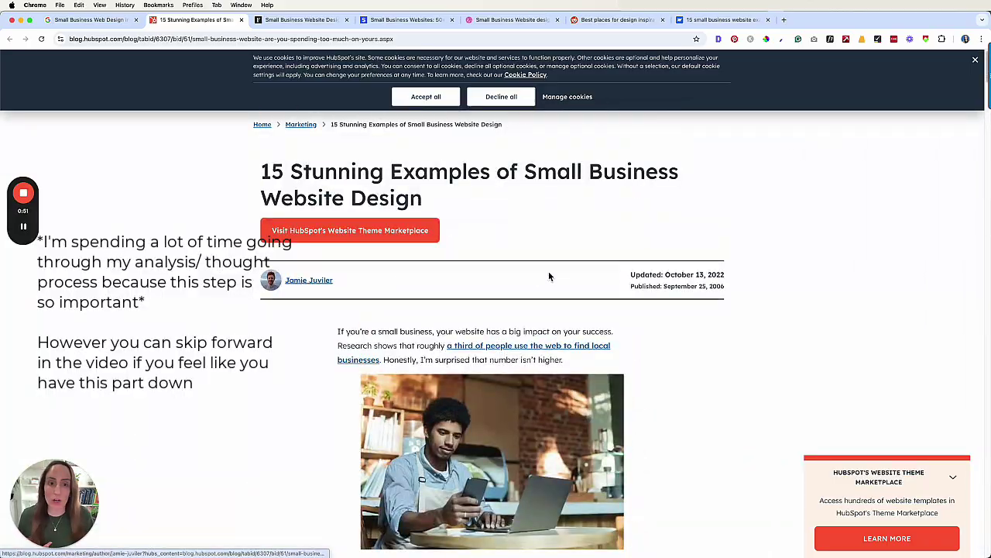
pyautogui.moveTo(370, 277); pyautogui.dragTo(222, 277)
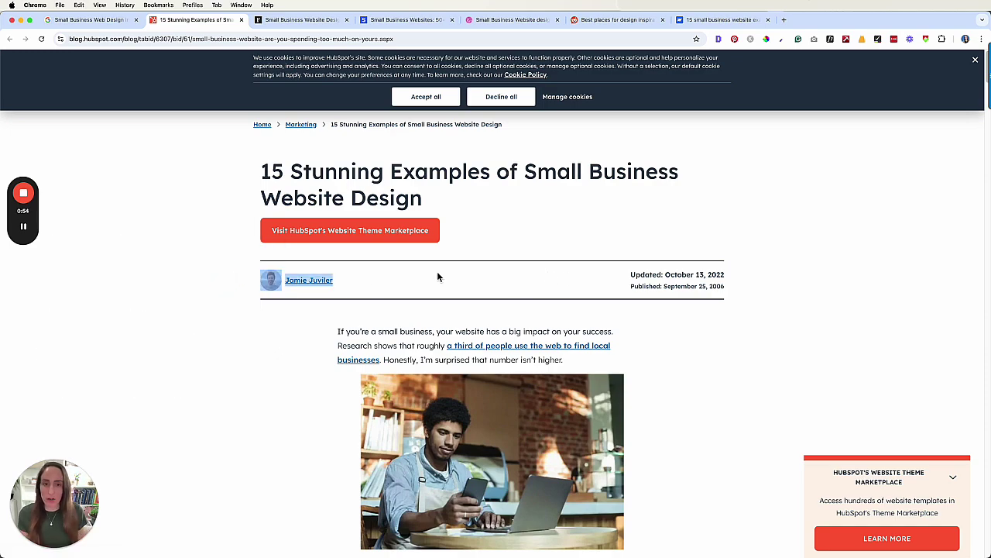
pyautogui.moveTo(520, 286); pyautogui.dragTo(779, 301)
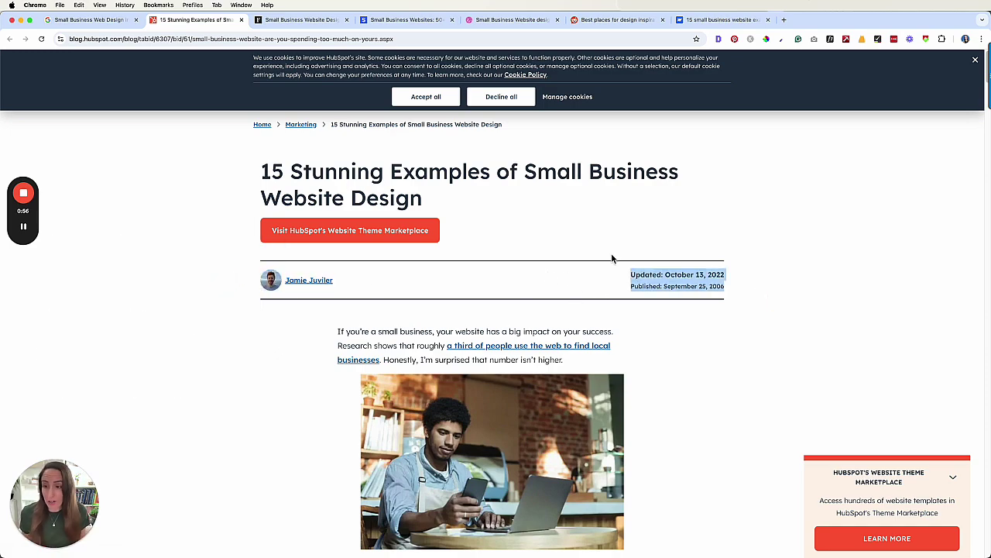
pyautogui.click(302, 19)
pyautogui.scroll(-5, 357, 222)
pyautogui.scroll(5, 357, 222)
pyautogui.scroll(-8, 458, 397)
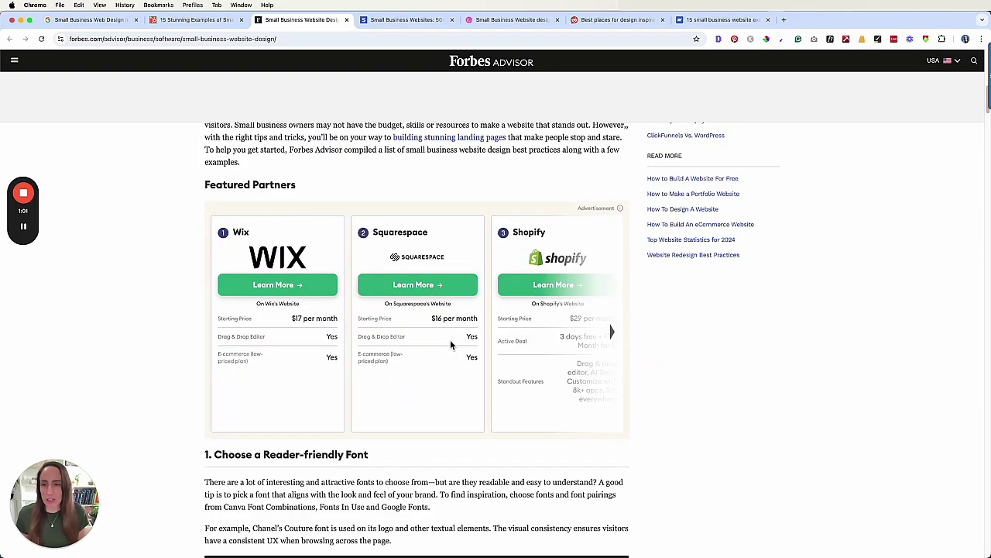
pyautogui.scroll(-3, 457, 333)
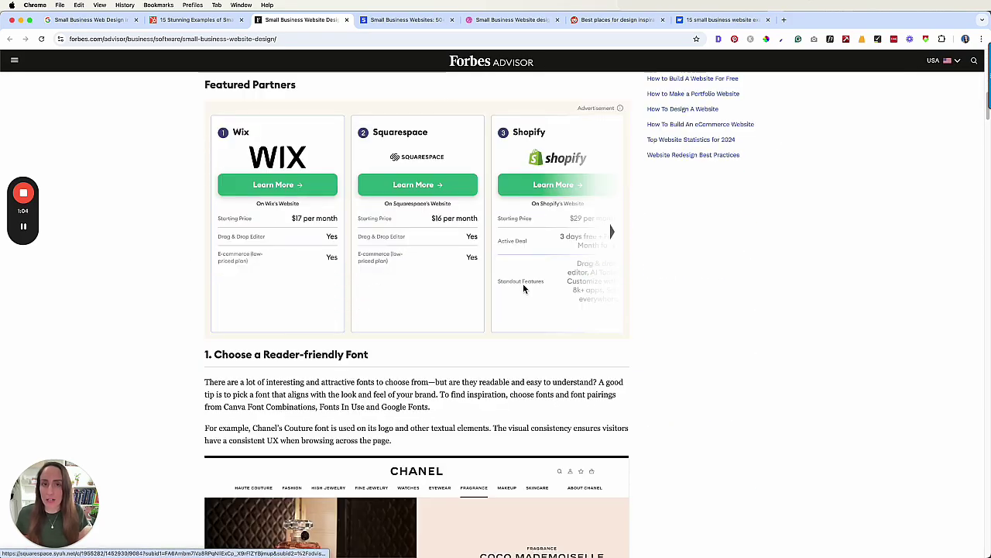
pyautogui.scroll(-20, 459, 185)
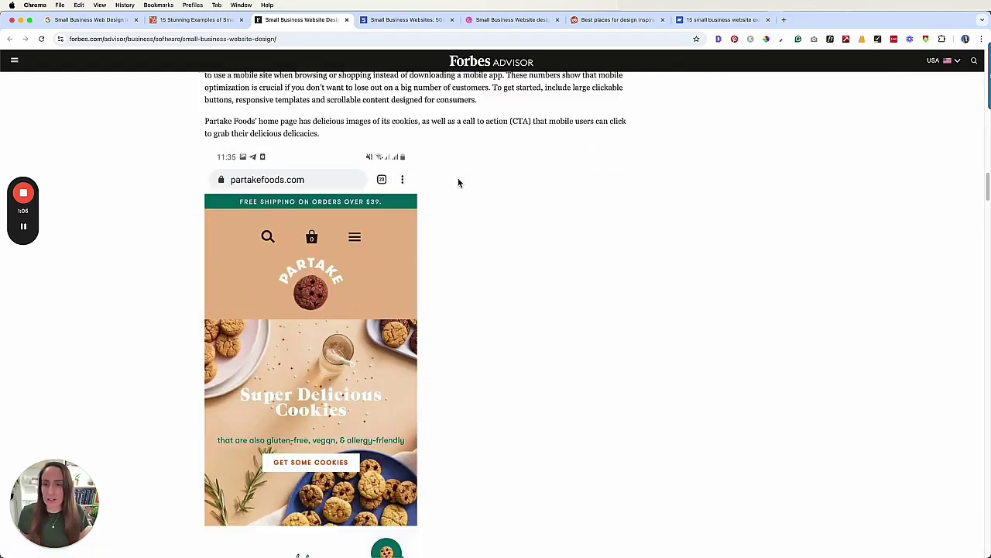
pyautogui.scroll(-20, 459, 356)
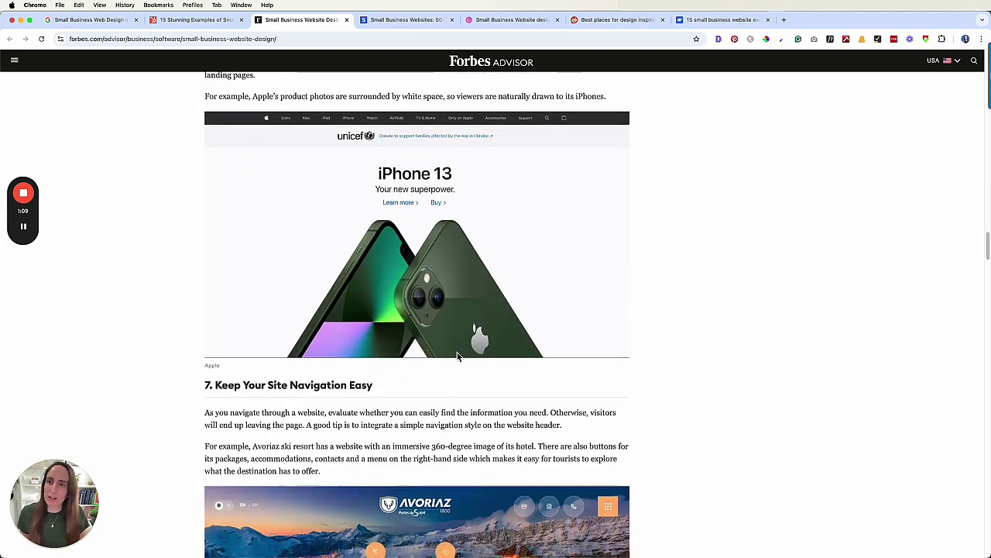
pyautogui.scroll(-3, 457, 357)
pyautogui.scroll(20, 445, 359)
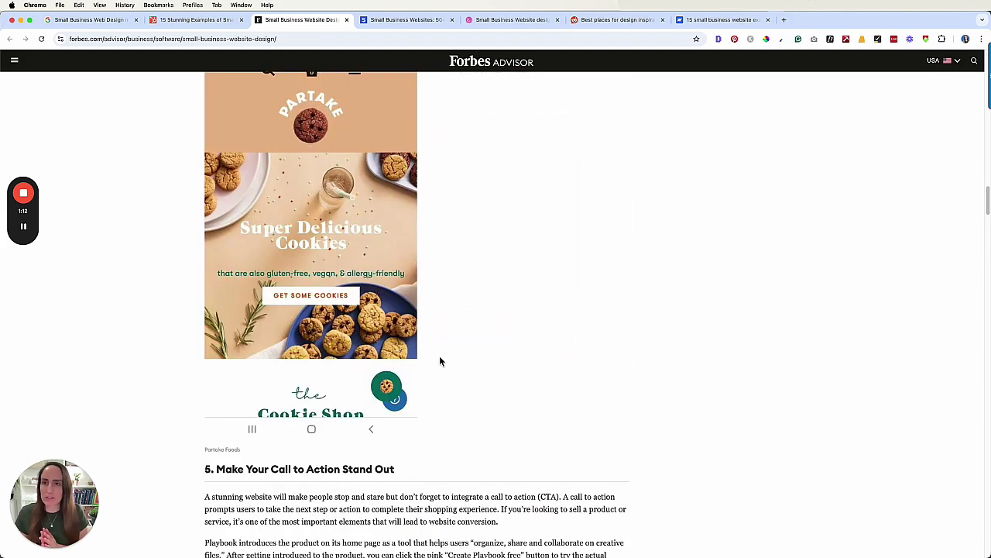
pyautogui.scroll(15, 439, 355)
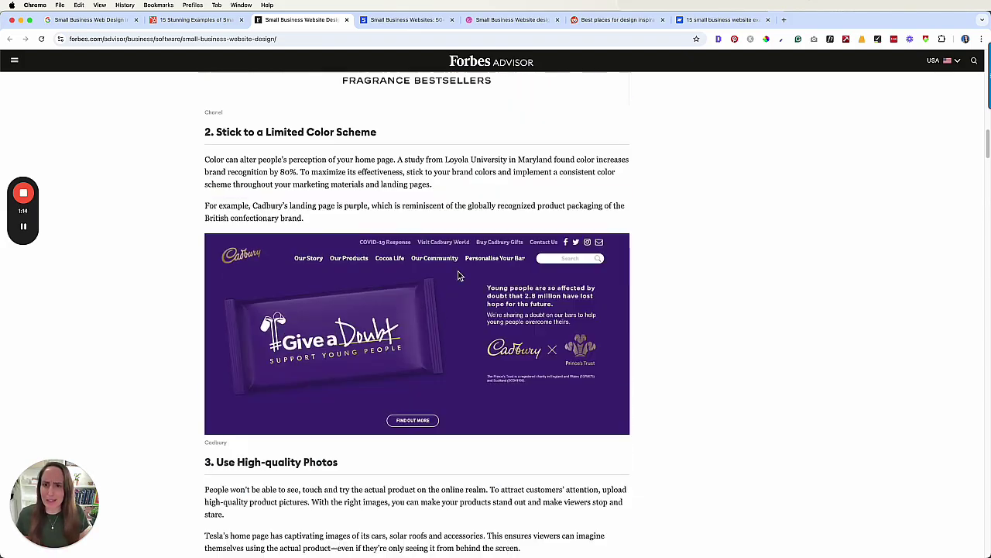
pyautogui.scroll(5, 440, 293)
pyautogui.scroll(-3, 440, 294)
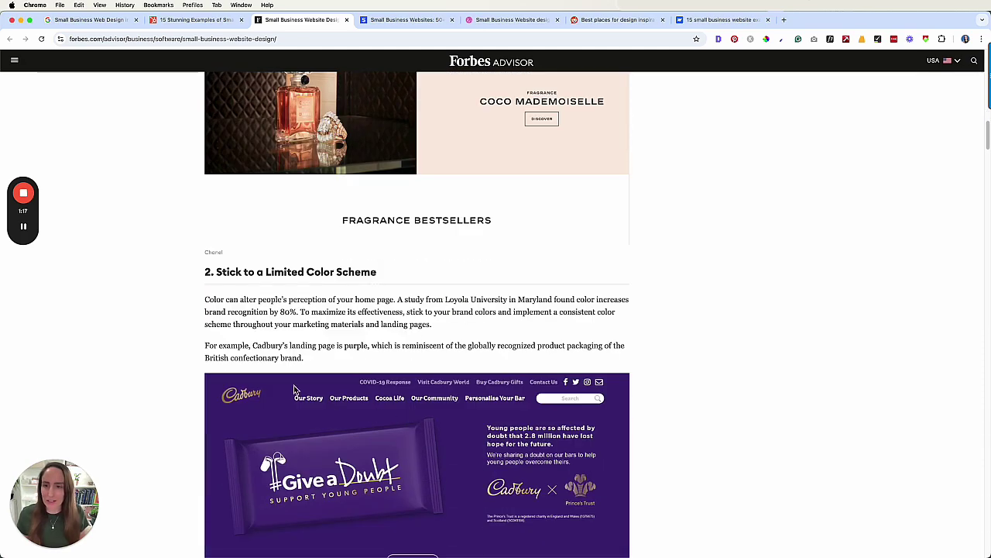
pyautogui.scroll(-2, 531, 457)
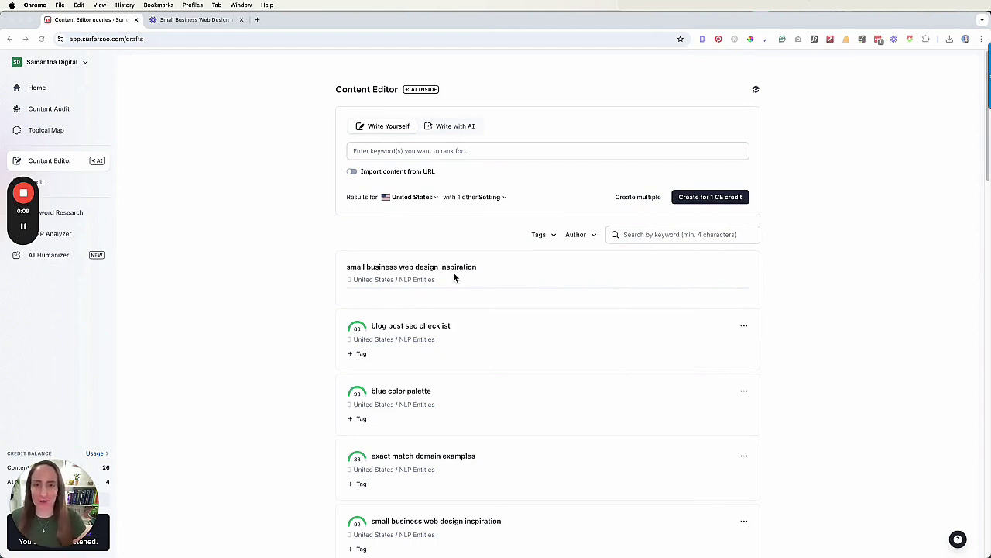
# - Open the 'small business web design inspiration' draft from the Content Editor drafts list
pyautogui.click(426, 282)
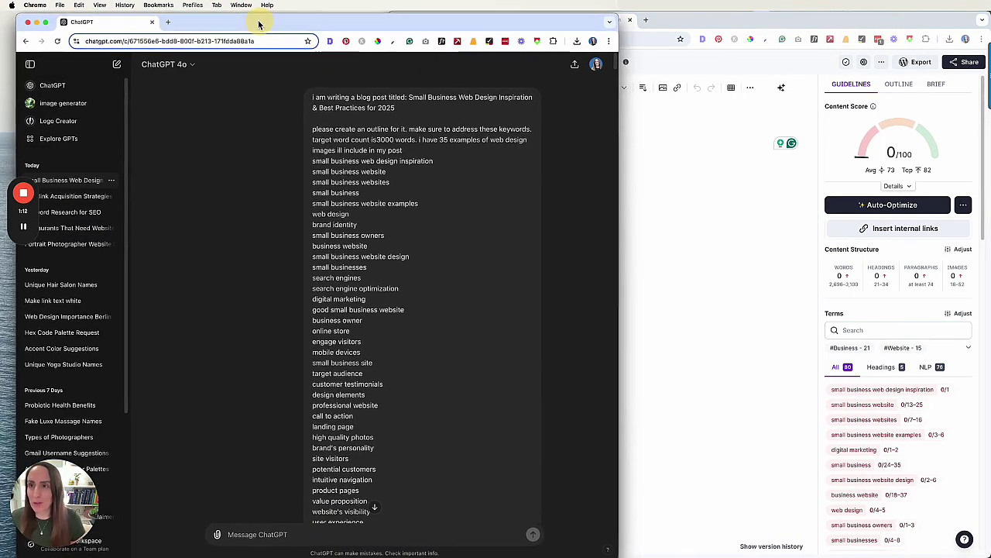
# - Place the ChatGPT window beside the editor and select the outline request paragraph
pyautogui.moveTo(259, 24); pyautogui.dragTo(240, 22)
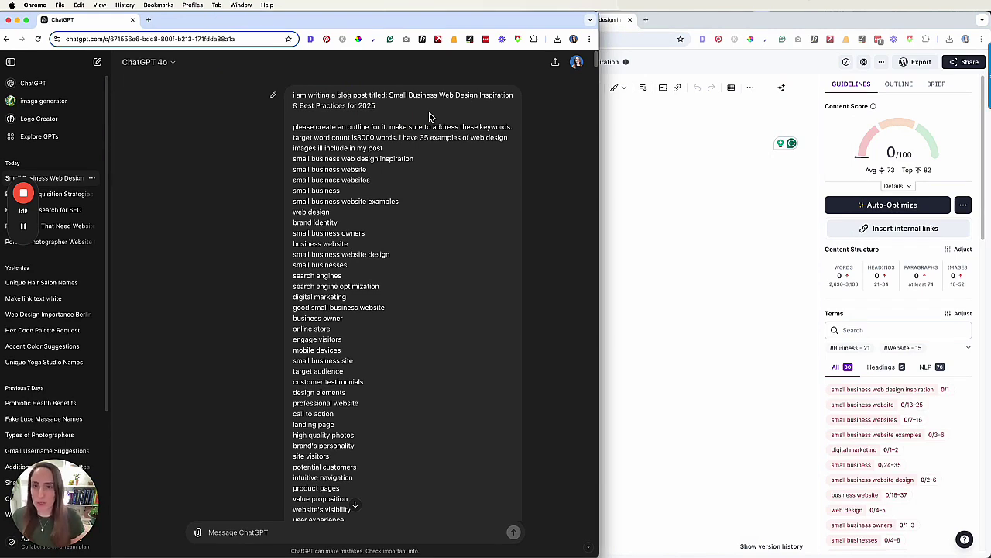
pyautogui.moveTo(370, 128); pyautogui.dragTo(409, 139)
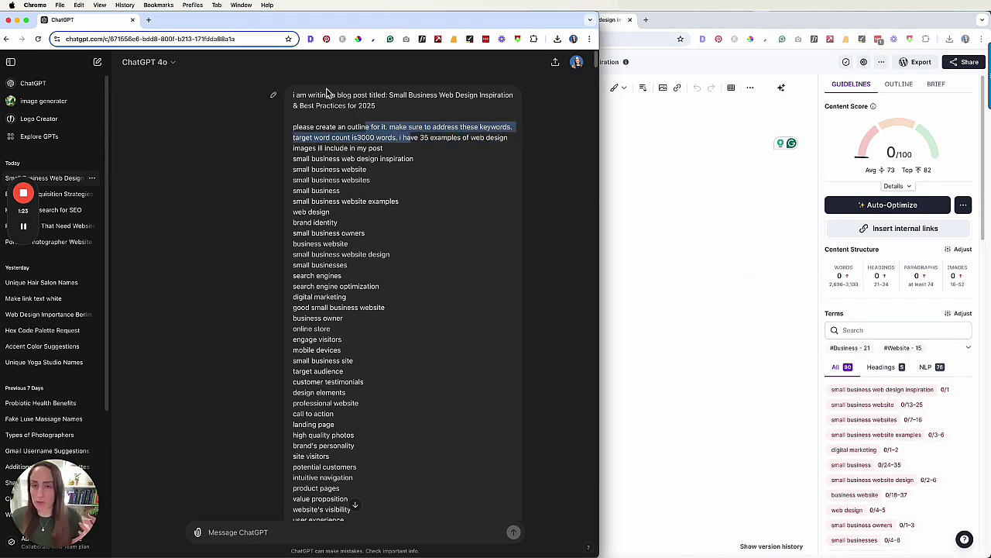
pyautogui.click(515, 138)
pyautogui.tripleClick(411, 133)
# - Select the generated blog outline reply in ChatGPT for copying into Surfer
pyautogui.scroll(-5, 413, 174)
pyautogui.scroll(-8, 514, 321)
pyautogui.scroll(-10, 920, 440)
pyautogui.scroll(-11, 375, 345)
pyautogui.scroll(6, 205, 232)
pyautogui.moveTo(202, 325); pyautogui.dragTo(343, 277)
pyautogui.scroll(-15, 410, 271)
pyautogui.scroll(-20, 418, 316)
pyautogui.scroll(10, 418, 309)
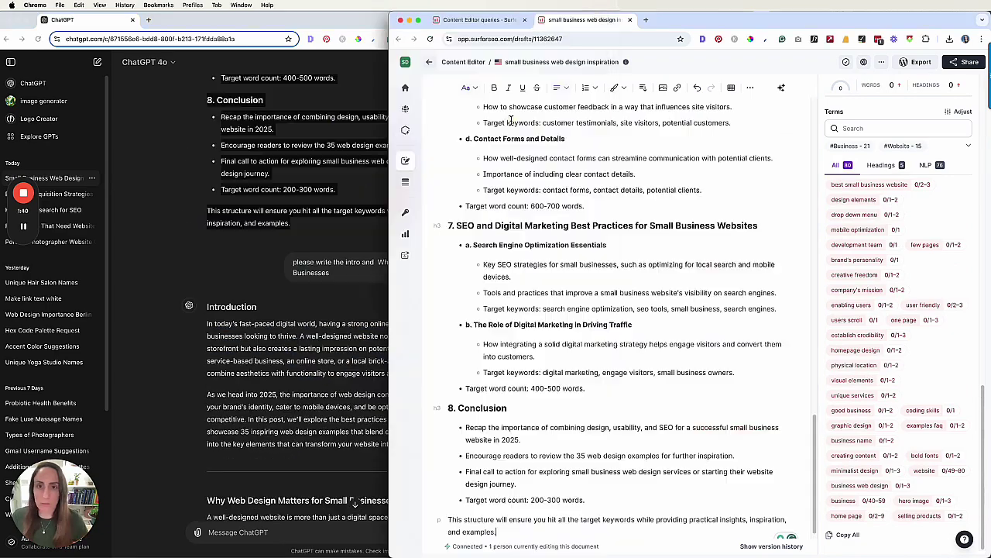
pyautogui.scroll(15, 511, 119)
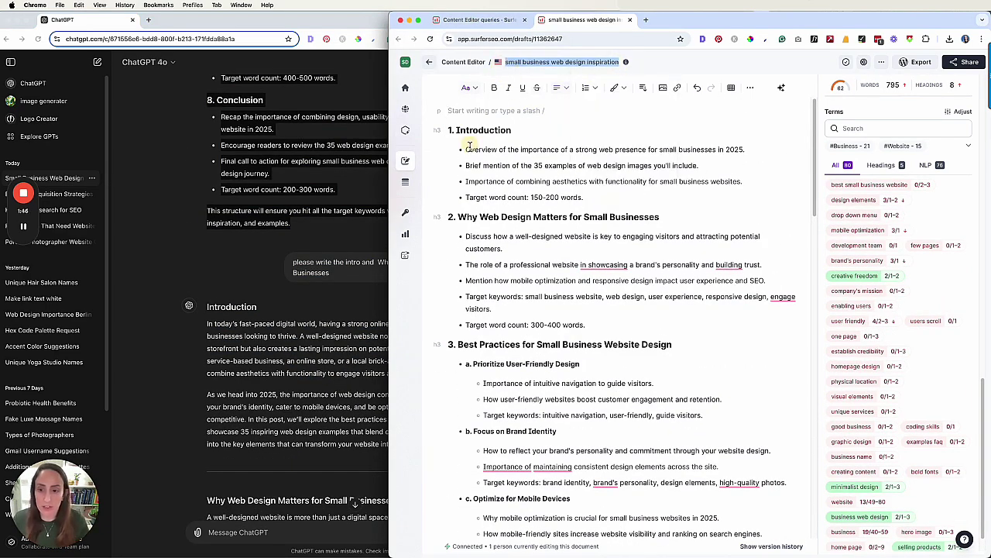
# - Paste 'Small business web design inspiration & best practices for 2025' as the draft's H1 title
pyautogui.write('Small business web design inspiration & best practices for 2025')
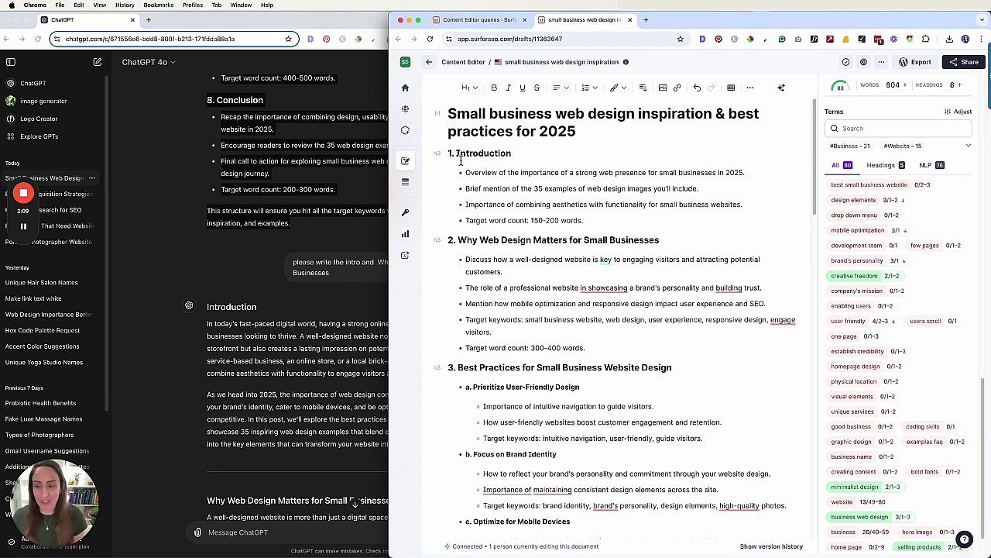
pyautogui.scroll(-1, 461, 158)
pyautogui.scroll(-1, 282, 325)
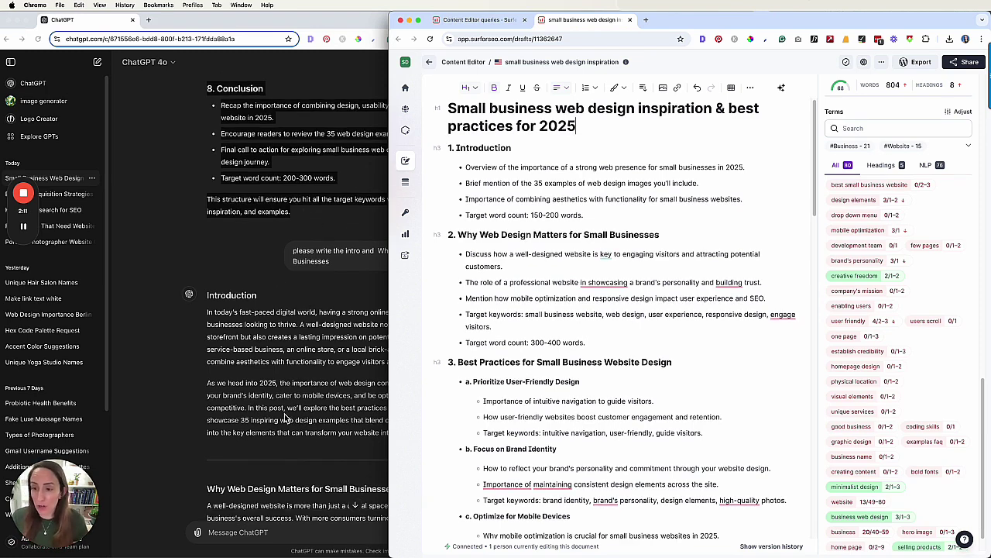
pyautogui.click(23, 225)
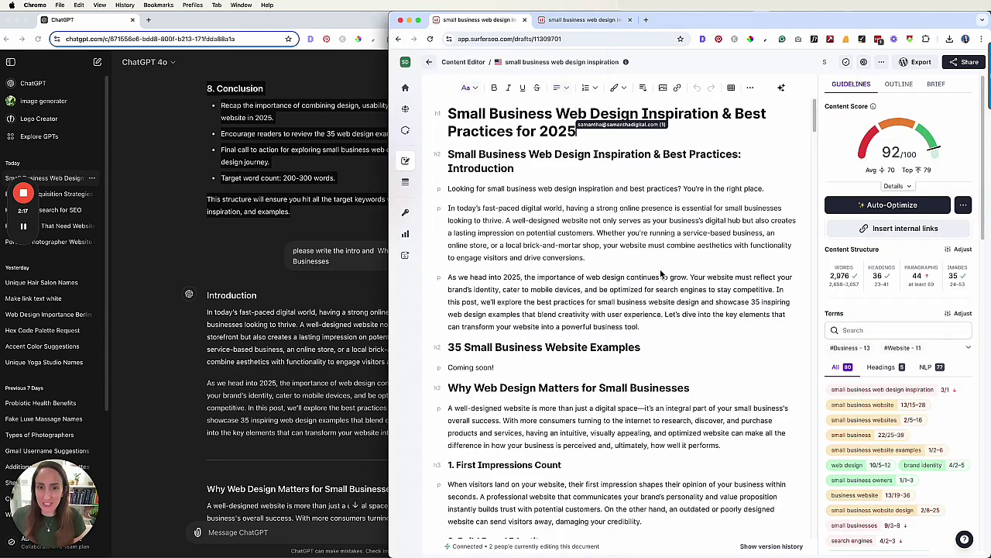
pyautogui.scroll(-5, 661, 274)
pyautogui.scroll(5, 622, 377)
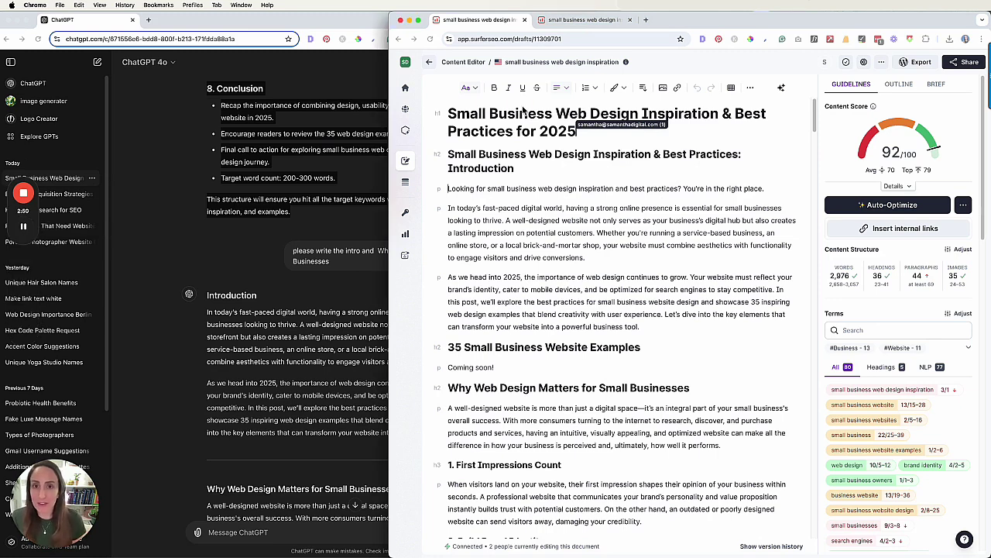
pyautogui.moveTo(448, 154); pyautogui.dragTo(523, 169)
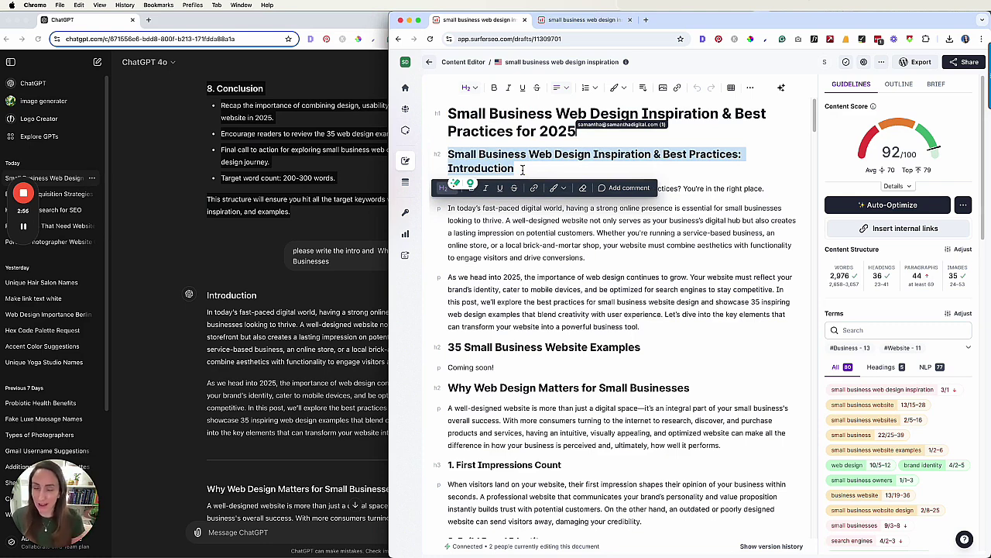
pyautogui.click(519, 166)
pyautogui.tripleClick(566, 189)
pyautogui.click(490, 189)
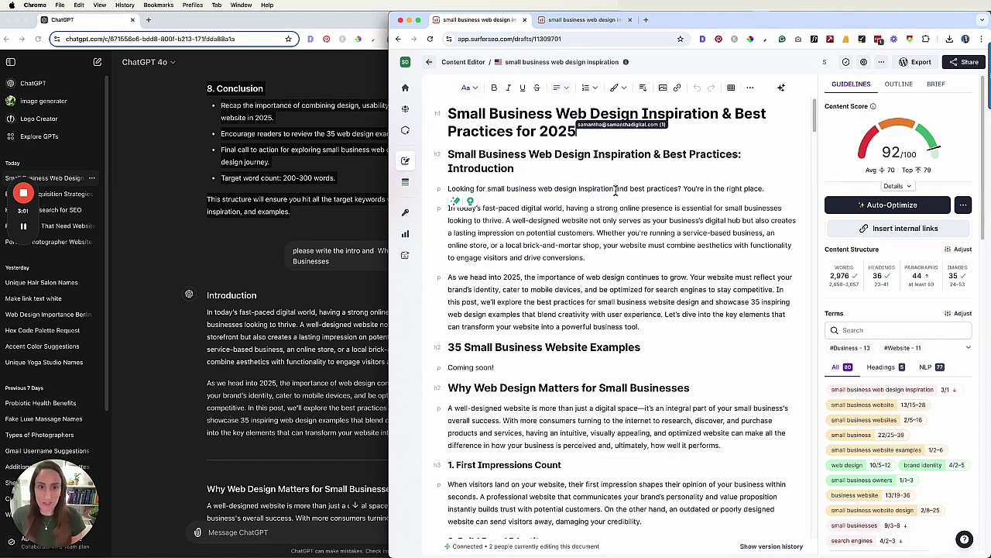
pyautogui.moveTo(614, 190); pyautogui.dragTo(541, 188)
pyautogui.scroll(-5, 570, 286)
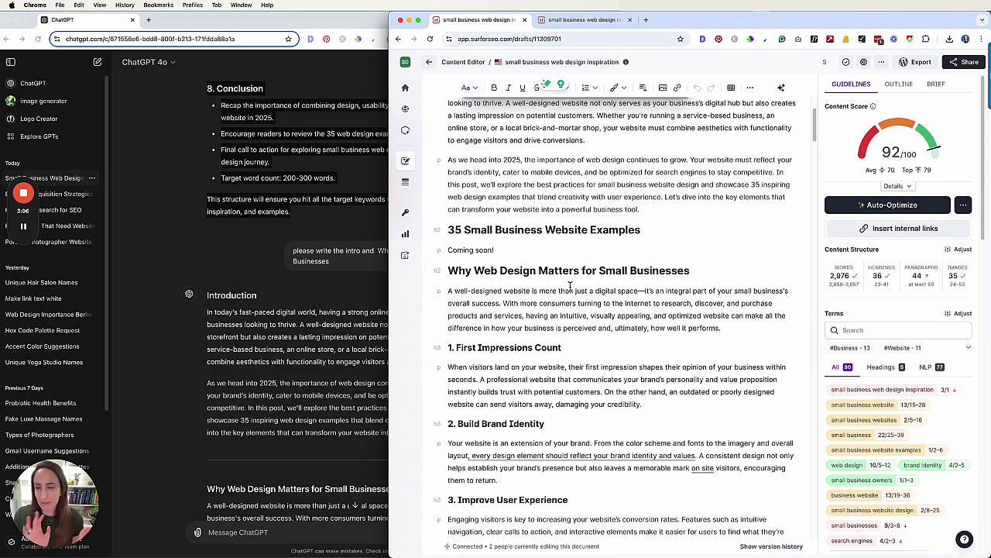
pyautogui.scroll(-20, 570, 286)
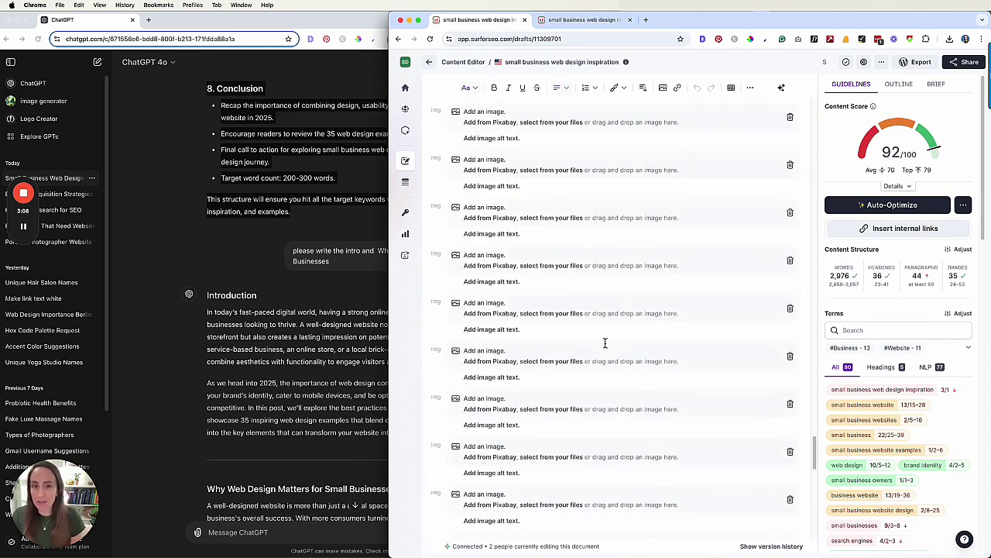
pyautogui.scroll(15, 606, 341)
pyautogui.scroll(20, 620, 328)
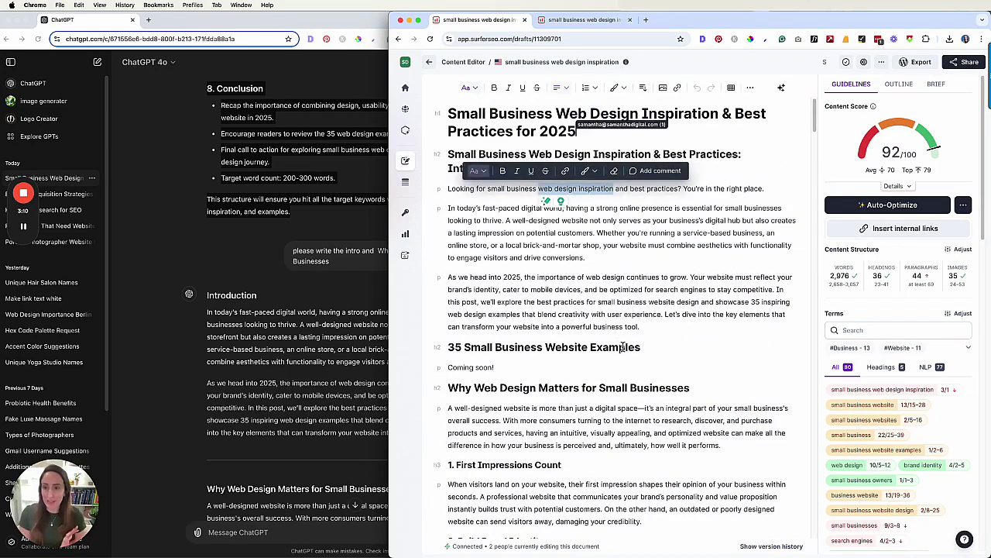
pyautogui.doubleClick(469, 115)
pyautogui.click(487, 166)
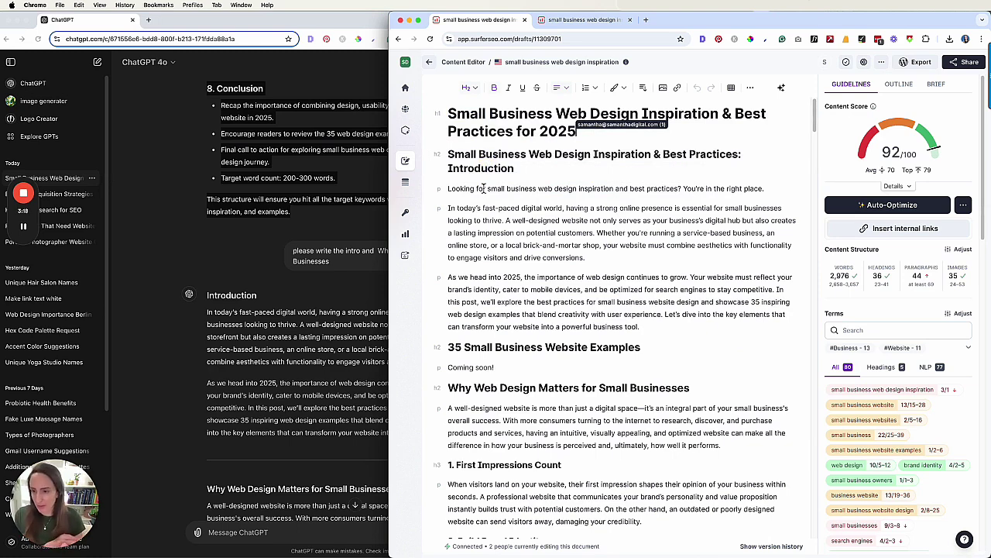
pyautogui.click(483, 188)
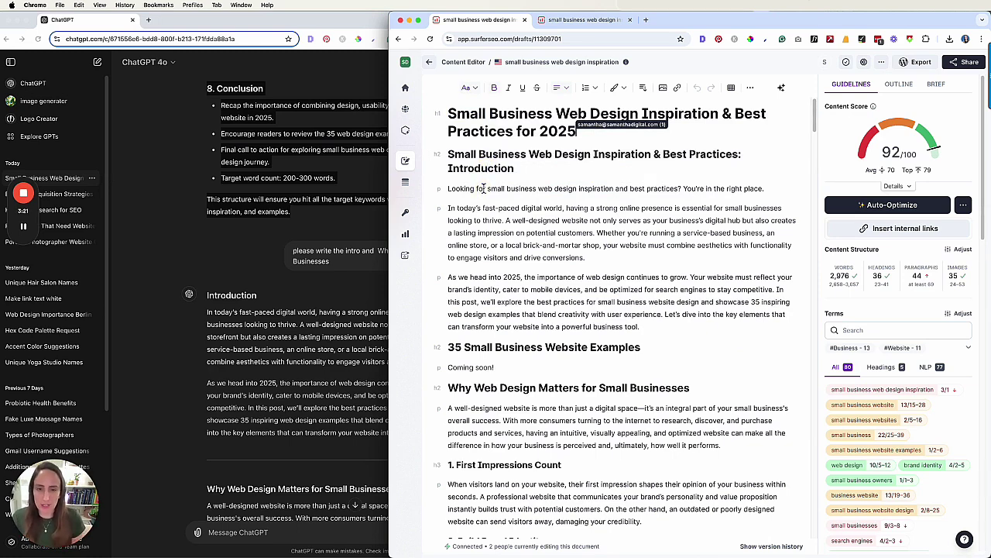
# - Review the draft, selecting the 'Coming soon' placeholder line and the post title
pyautogui.scroll(-1, 493, 341)
pyautogui.tripleClick(493, 341)
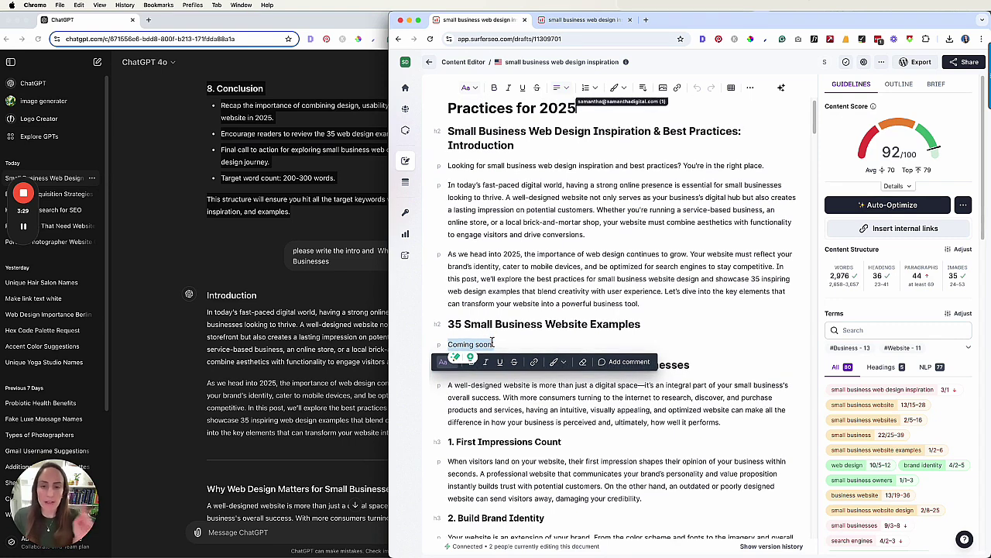
pyautogui.scroll(-3, 493, 341)
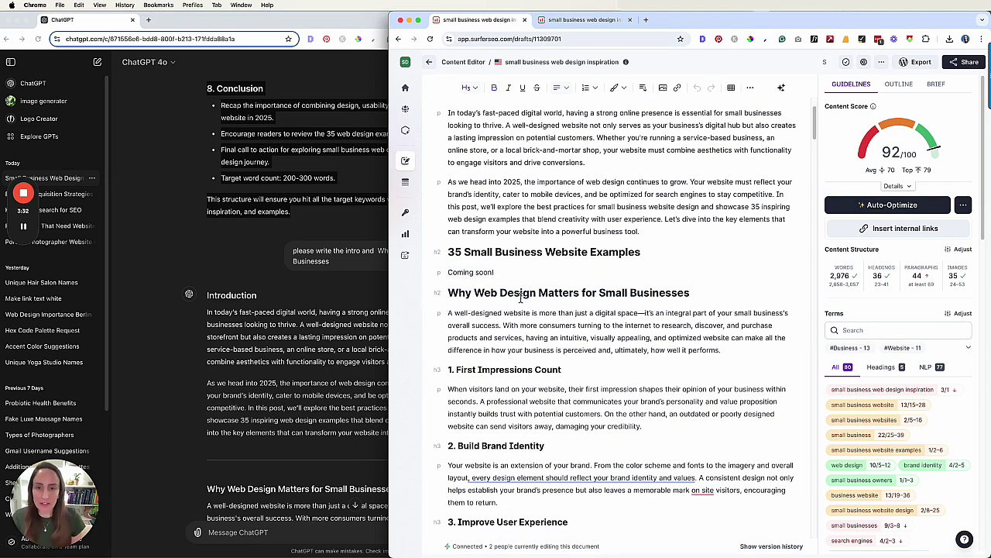
pyautogui.moveTo(520, 295); pyautogui.dragTo(675, 290)
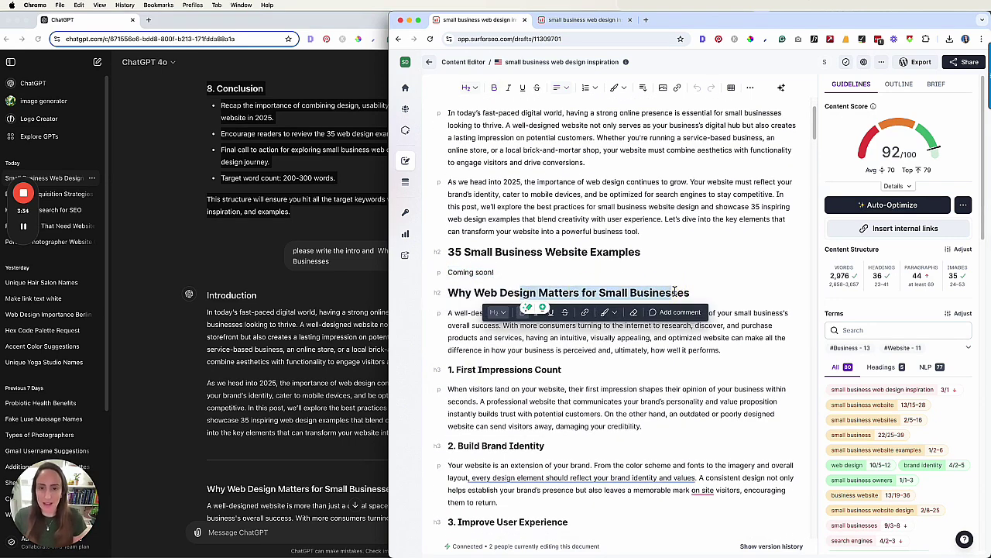
pyautogui.scroll(4, 672, 293)
pyautogui.tripleClick(451, 116)
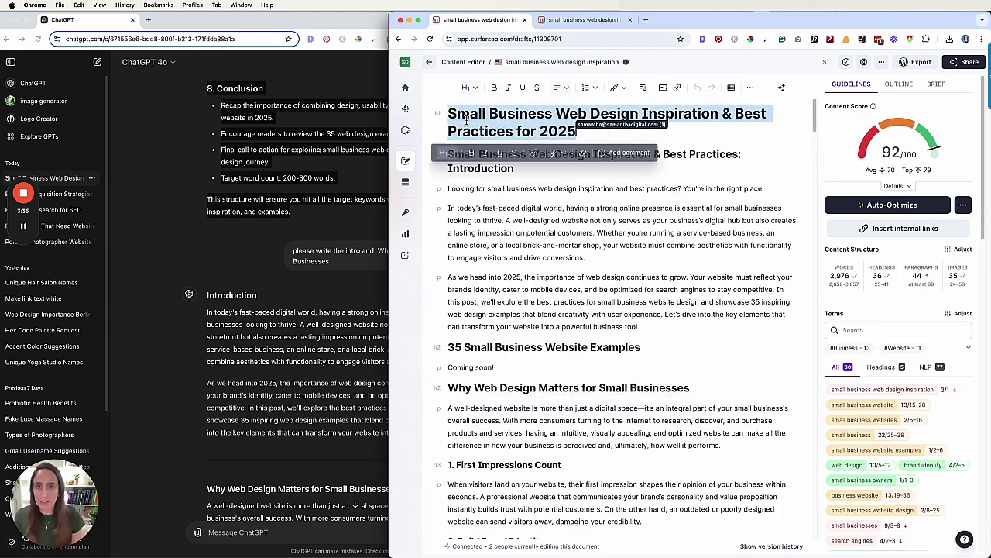
pyautogui.click(439, 116)
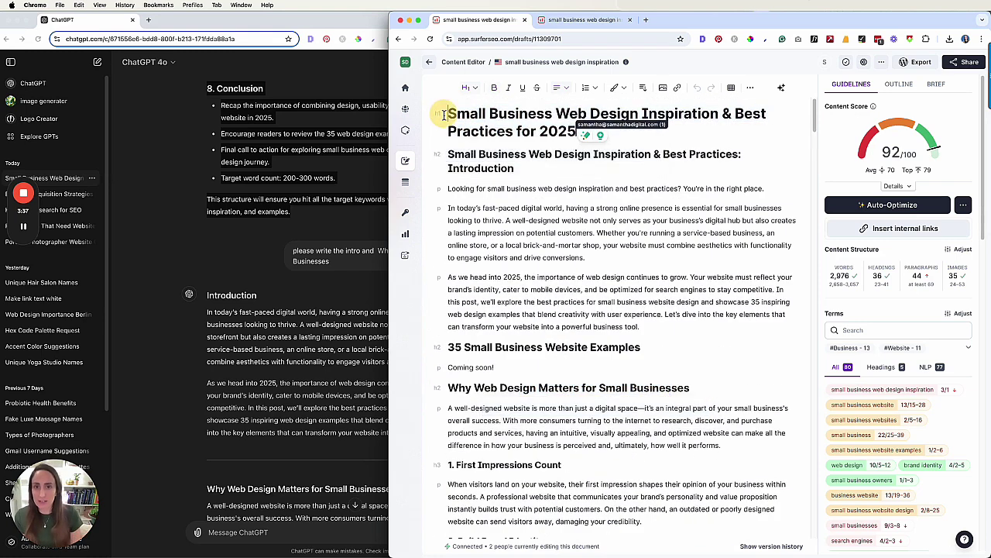
# - Change the Introduction heading from H2 to Heading 4
pyautogui.click(439, 153)
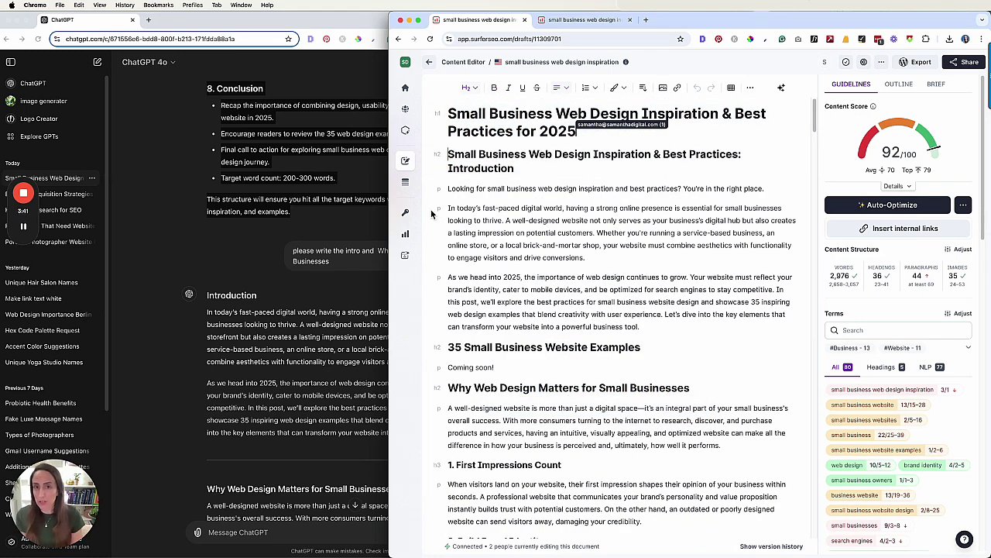
pyautogui.click(469, 87)
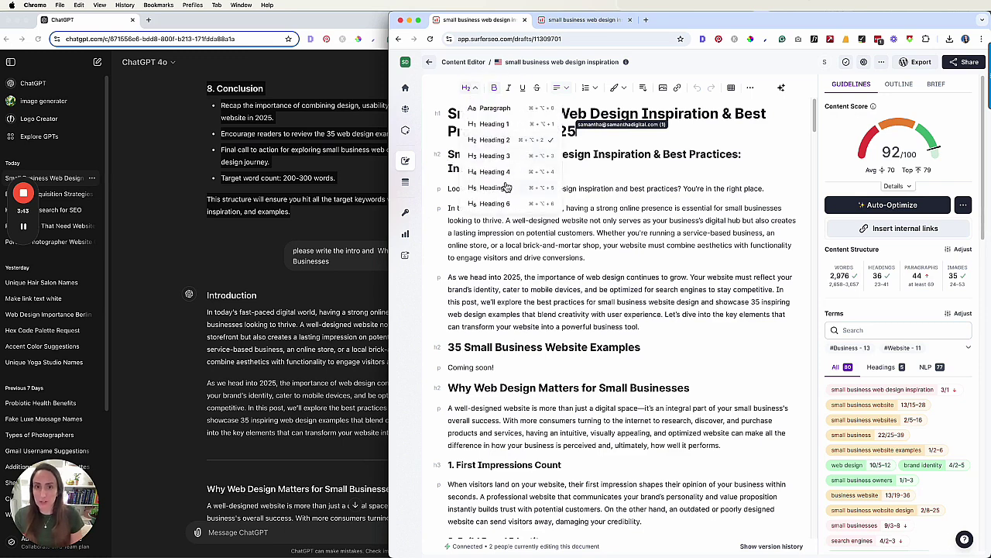
pyautogui.click(505, 178)
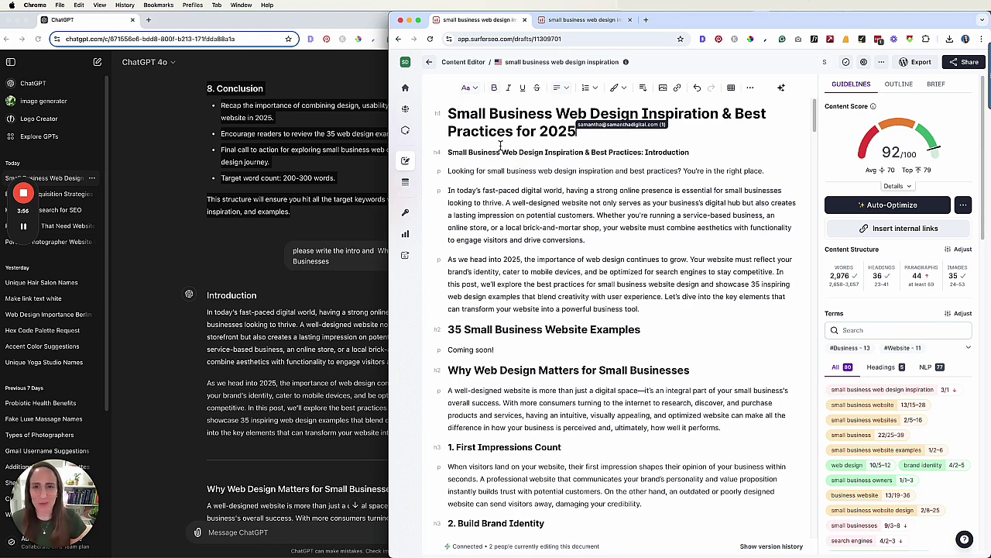
pyautogui.click(499, 152)
pyautogui.scroll(-1, 496, 144)
pyautogui.click(471, 87)
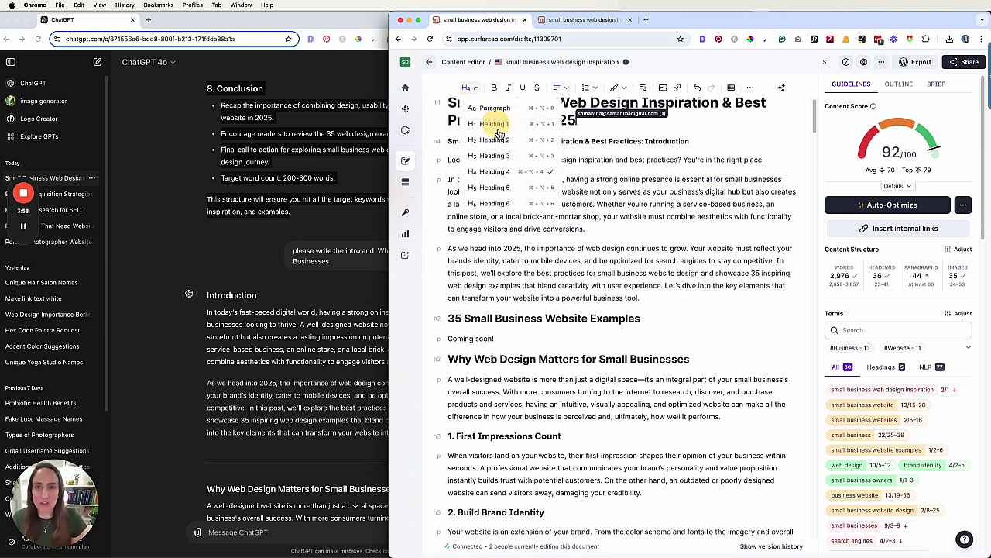
pyautogui.click(502, 158)
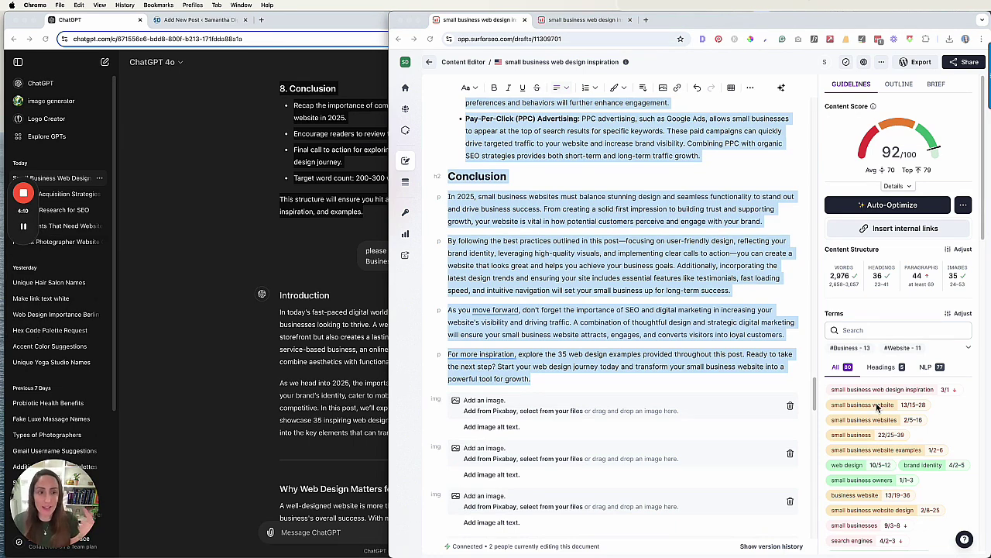
# - Extend the selection over the whole Surfer draft for copying
pyautogui.moveTo(833, 383); pyautogui.dragTo(825, 390)
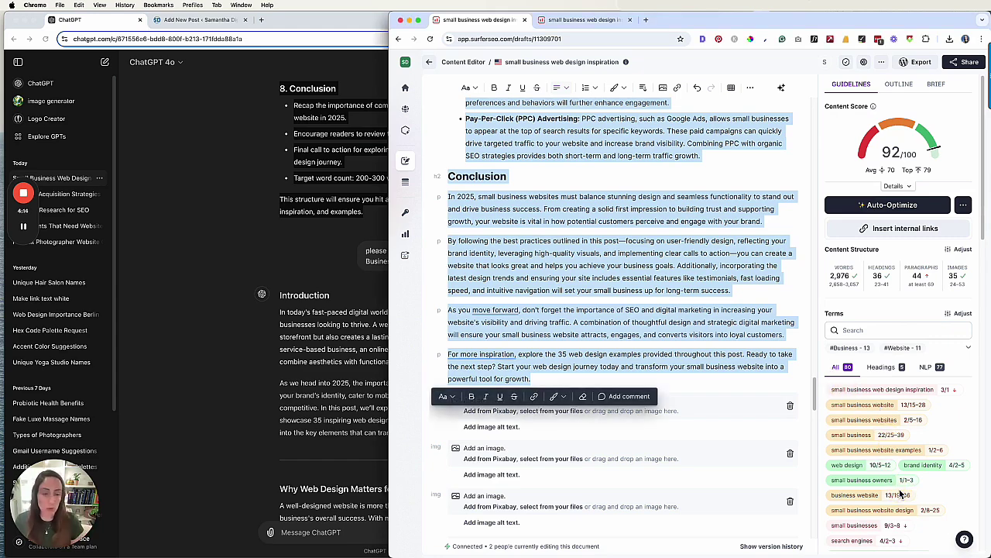
pyautogui.moveTo(887, 494)
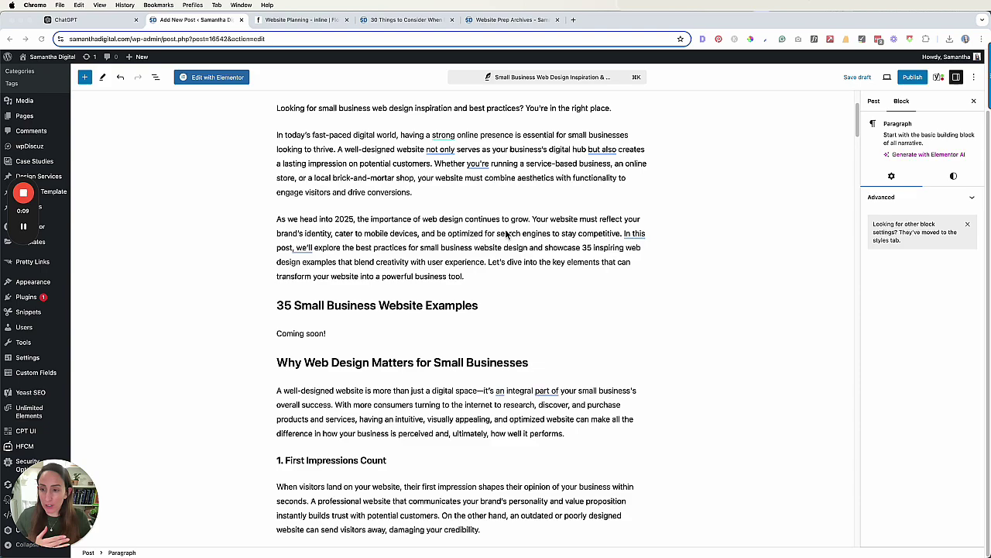
# - Copy the Flodesk Website Planning form's inline embed code
pyautogui.scroll(-15, 494, 258)
pyautogui.scroll(-4, 494, 258)
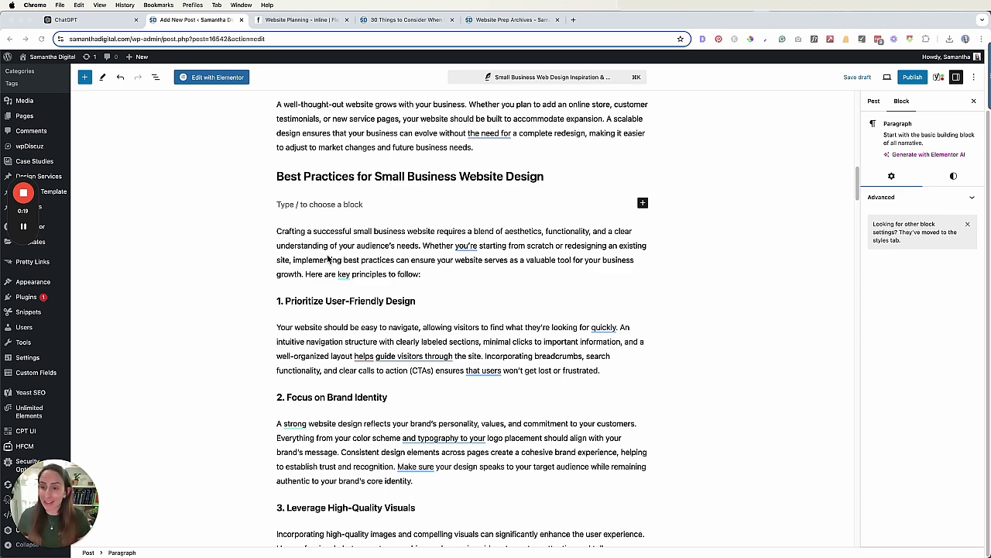
pyautogui.click(298, 20)
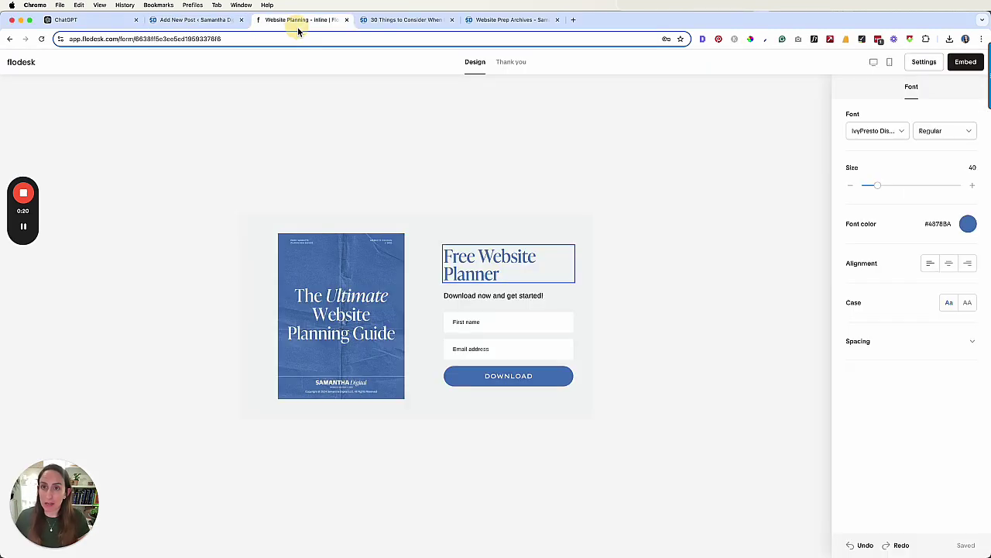
pyautogui.click(962, 63)
pyautogui.click(564, 359)
# - Add a Custom HTML block with the embed code below the Best Practices heading and preview it
pyautogui.click(402, 19)
pyautogui.click(194, 20)
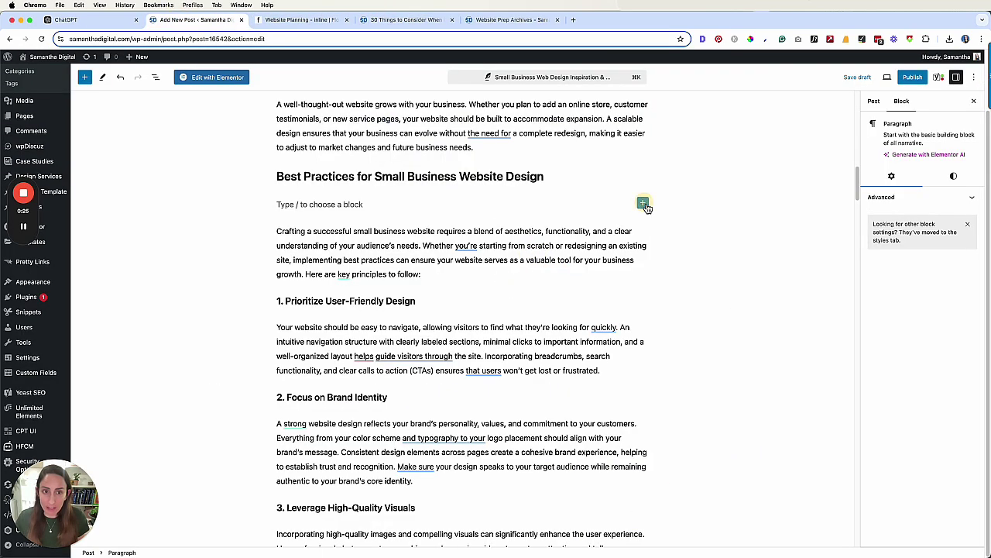
pyautogui.click(643, 203)
pyautogui.click(762, 307)
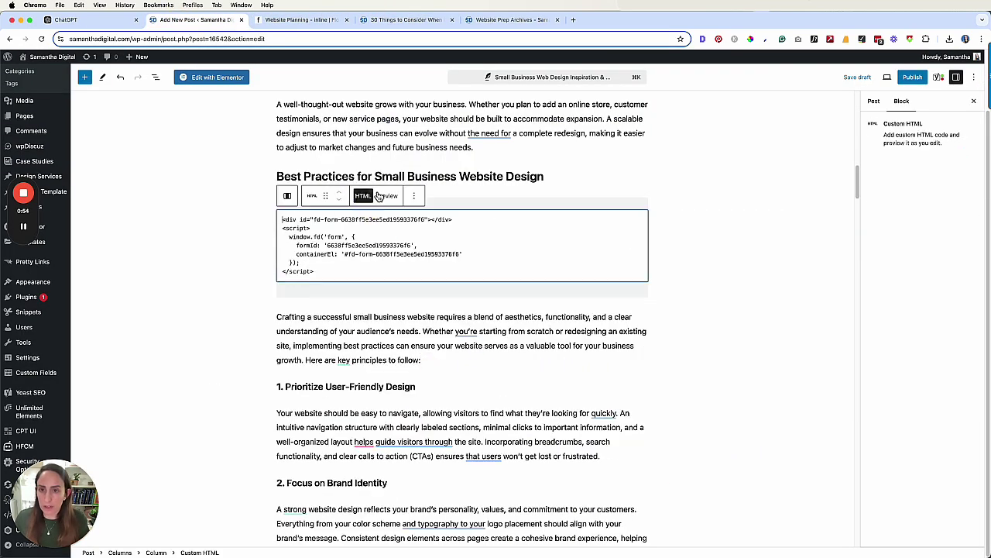
pyautogui.click(384, 196)
pyautogui.click(363, 196)
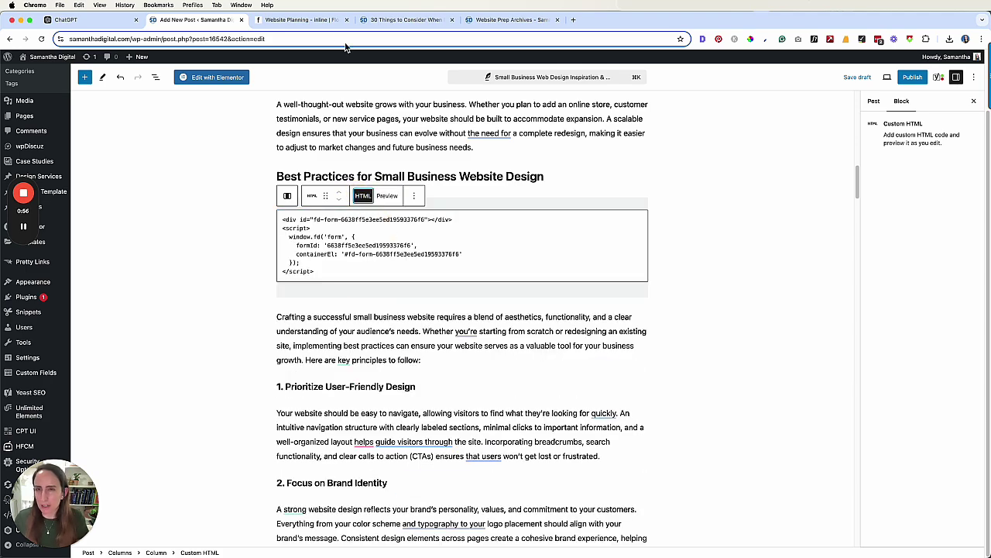
pyautogui.click(317, 19)
pyautogui.click(198, 19)
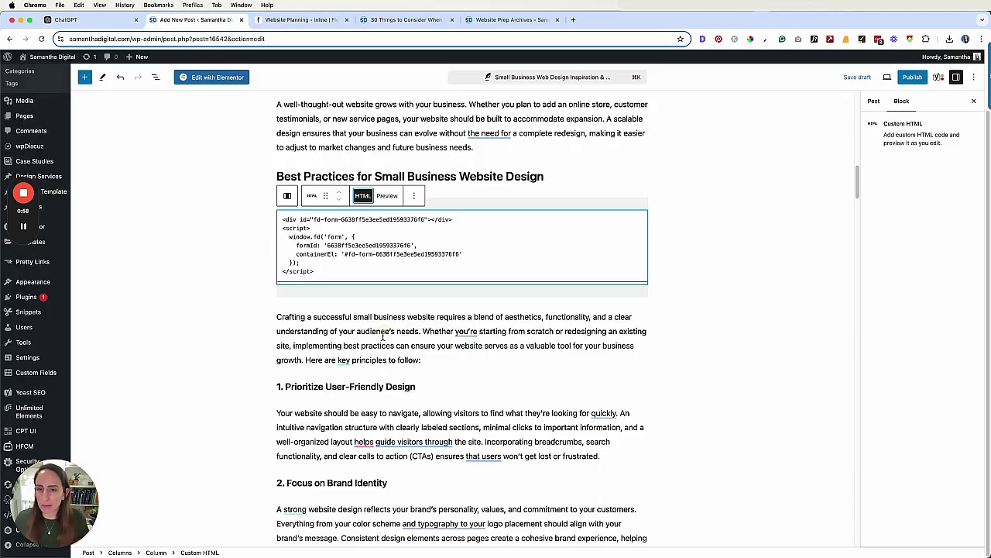
pyautogui.scroll(-10, 382, 338)
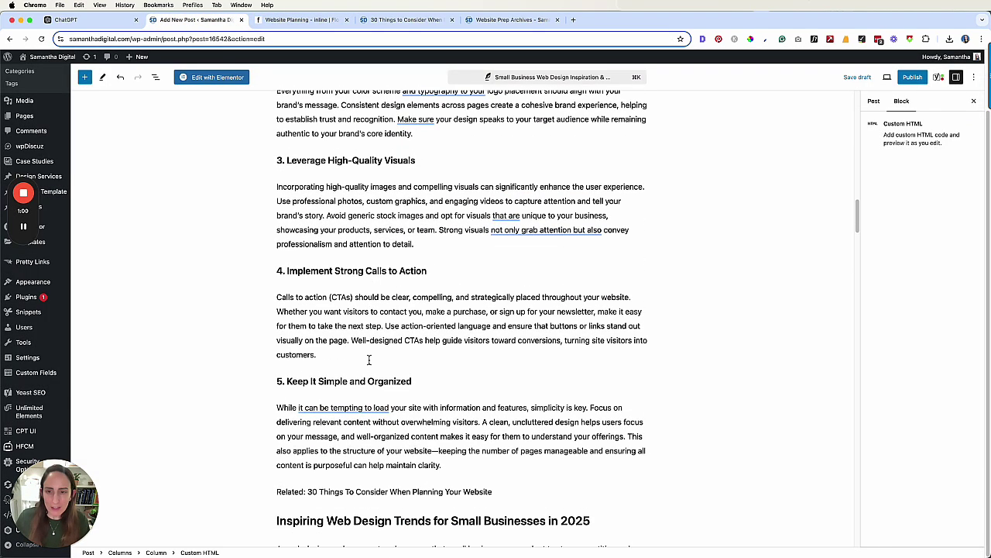
# - Check the 'Related: 30 Things To Consider' line against the related post's web address
pyautogui.scroll(-2, 369, 359)
pyautogui.click(317, 439)
pyautogui.moveTo(309, 437); pyautogui.dragTo(250, 435)
pyautogui.moveTo(494, 437); pyautogui.dragTo(358, 437)
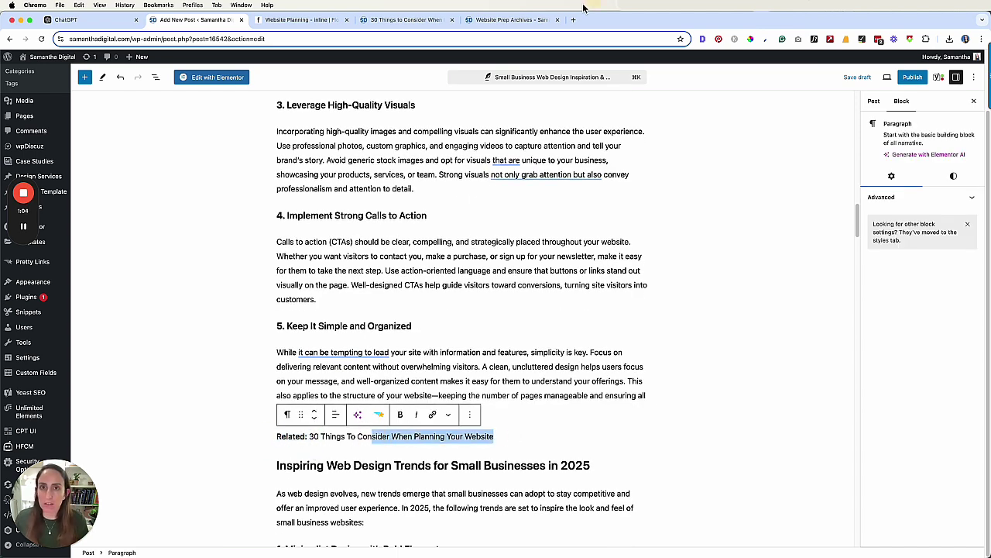
pyautogui.click(407, 19)
pyautogui.click(411, 38)
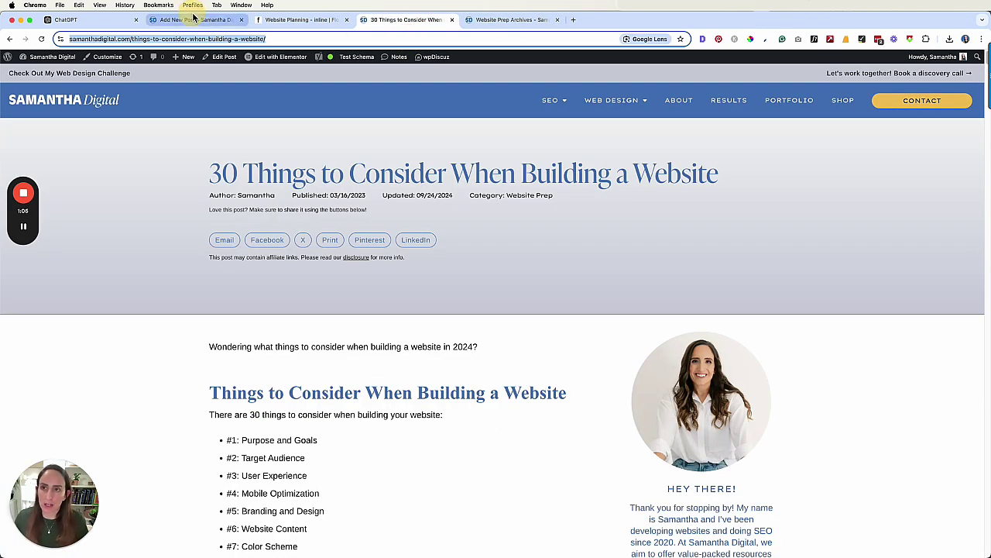
pyautogui.click(193, 19)
pyautogui.rightClick(500, 435)
pyautogui.click(500, 435)
pyautogui.moveTo(391, 436); pyautogui.dragTo(310, 434)
# - Add an image block after the Conclusion for the Elevate Your Business banner from the Media Library
pyautogui.scroll(-10, 543, 291)
pyautogui.scroll(-20, 542, 292)
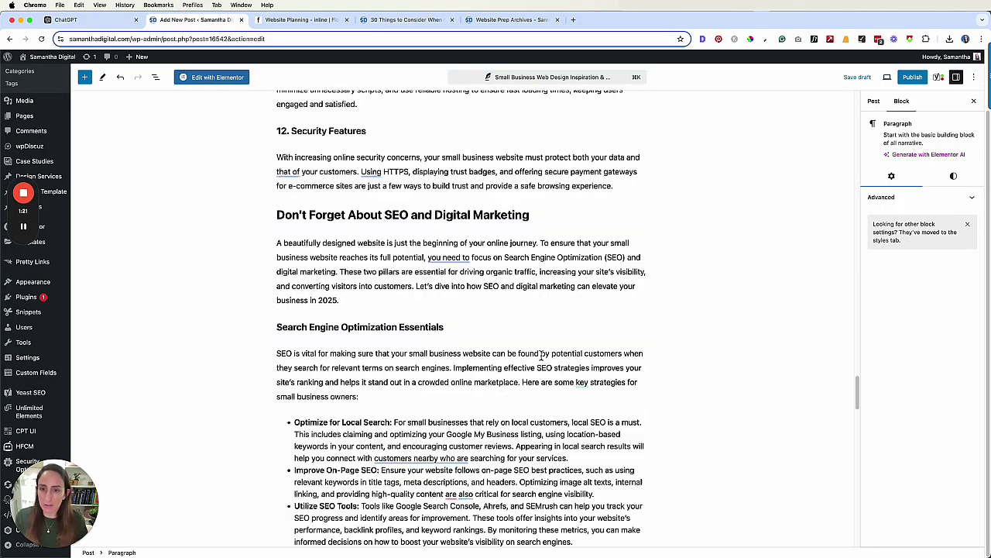
pyautogui.scroll(-10, 423, 376)
pyautogui.scroll(9, 381, 349)
pyautogui.click(353, 468)
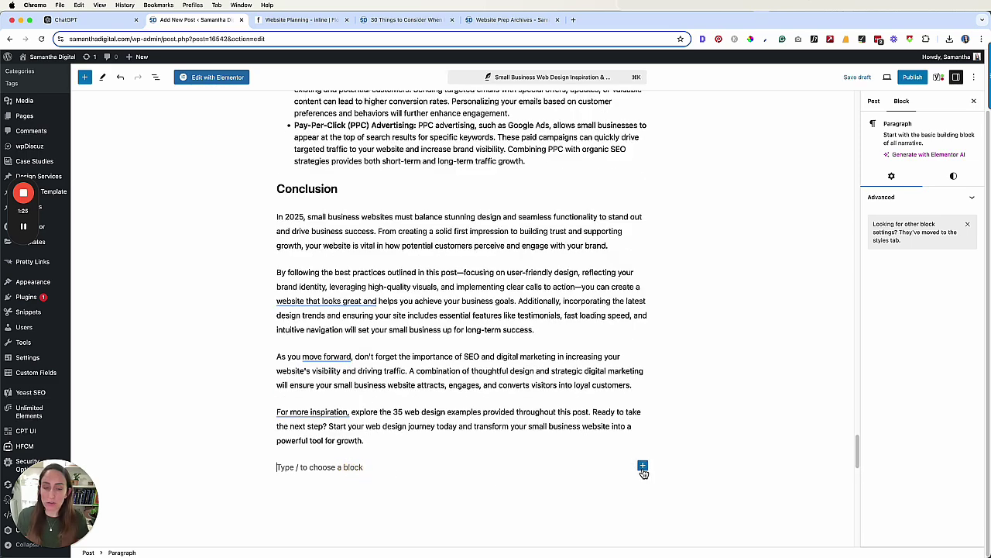
pyautogui.click(642, 464)
pyautogui.scroll(2, 697, 531)
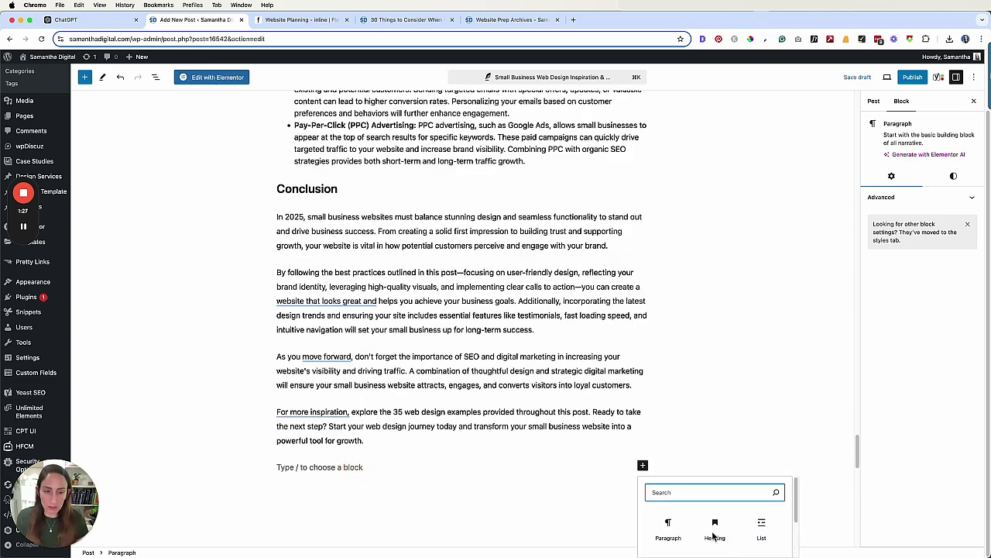
pyautogui.scroll(-3, 713, 531)
pyautogui.click(710, 526)
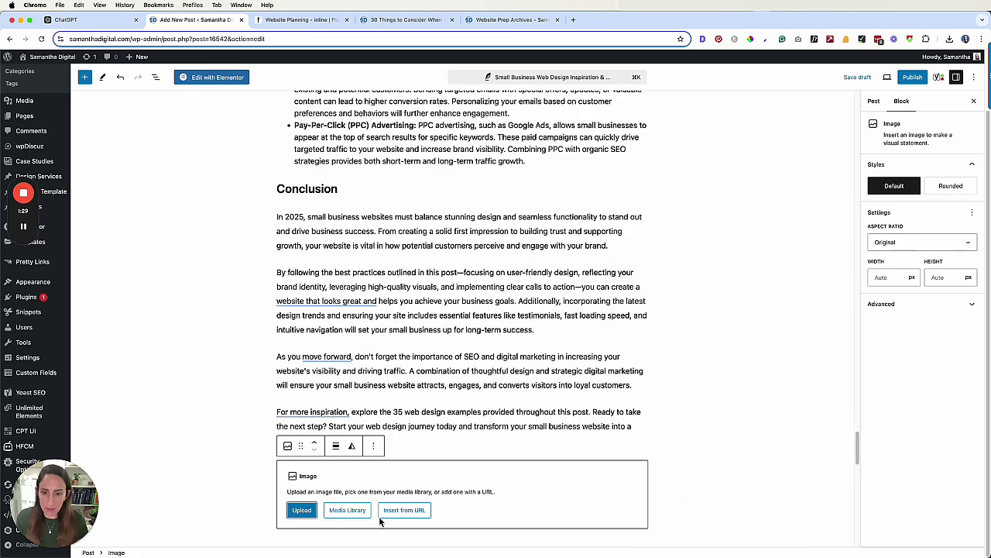
pyautogui.click(357, 508)
# - Remove the 'Coming soon!' placeholder text under the examples heading
pyautogui.scroll(-5, 525, 496)
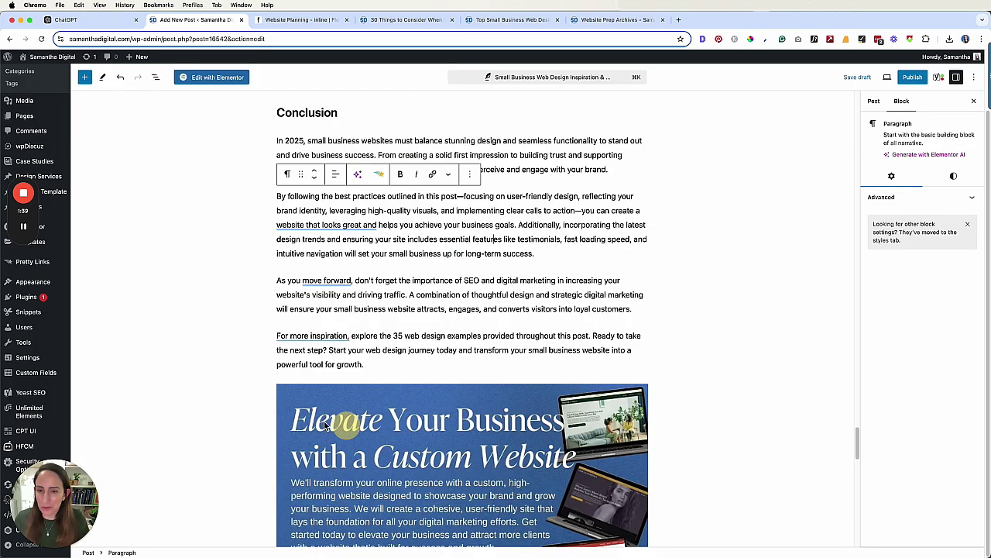
pyautogui.scroll(-2, 369, 281)
pyautogui.scroll(10, 369, 281)
pyautogui.scroll(15, 467, 532)
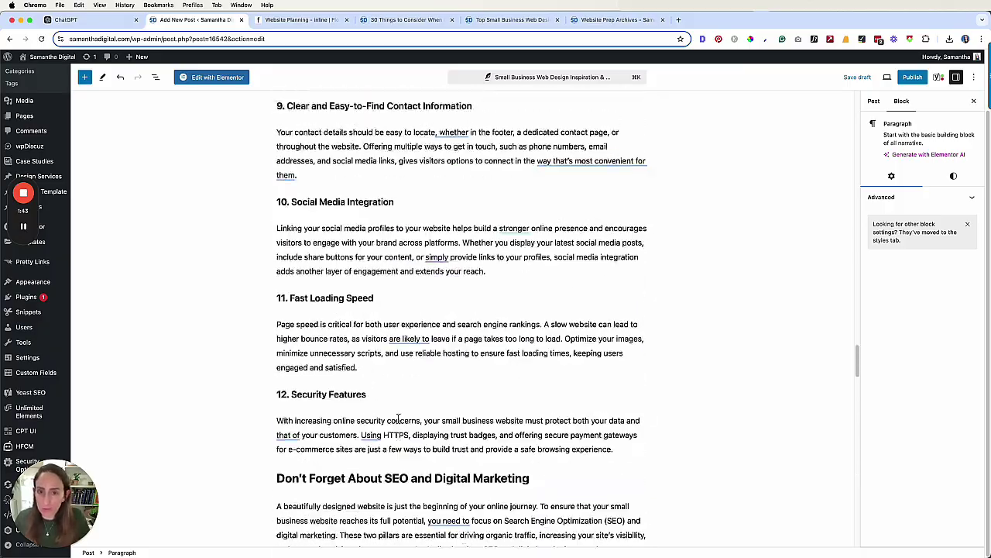
pyautogui.scroll(10, 395, 413)
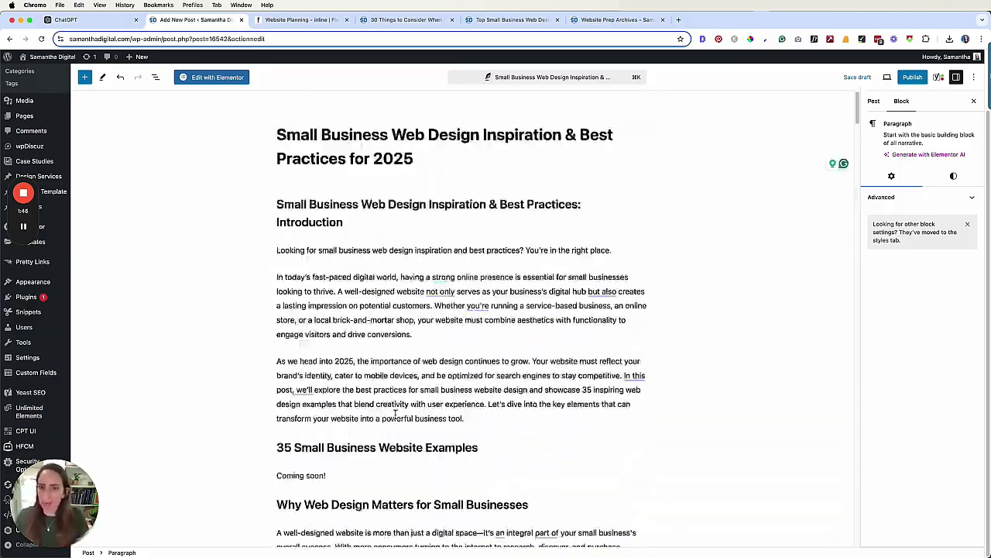
pyautogui.scroll(-3, 393, 450)
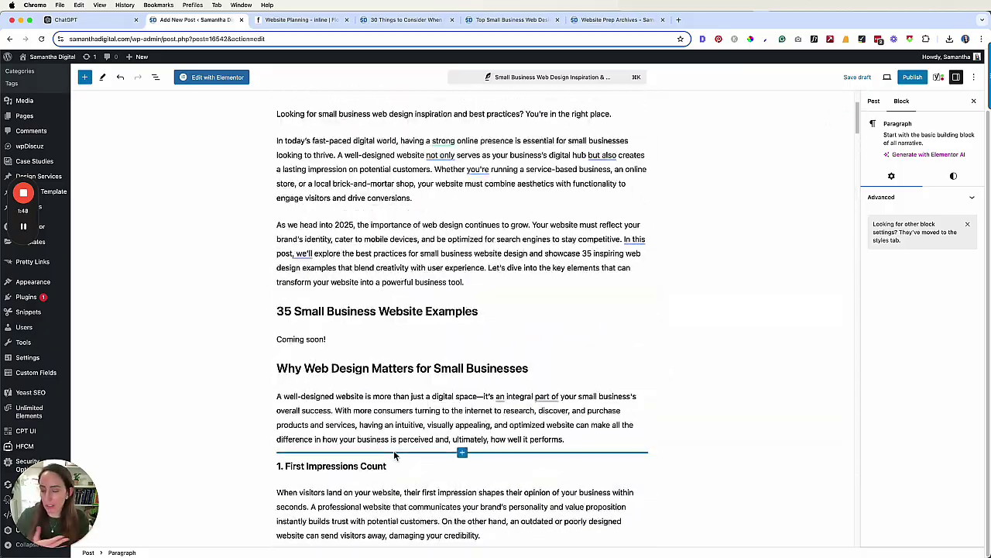
pyautogui.scroll(-8, 393, 450)
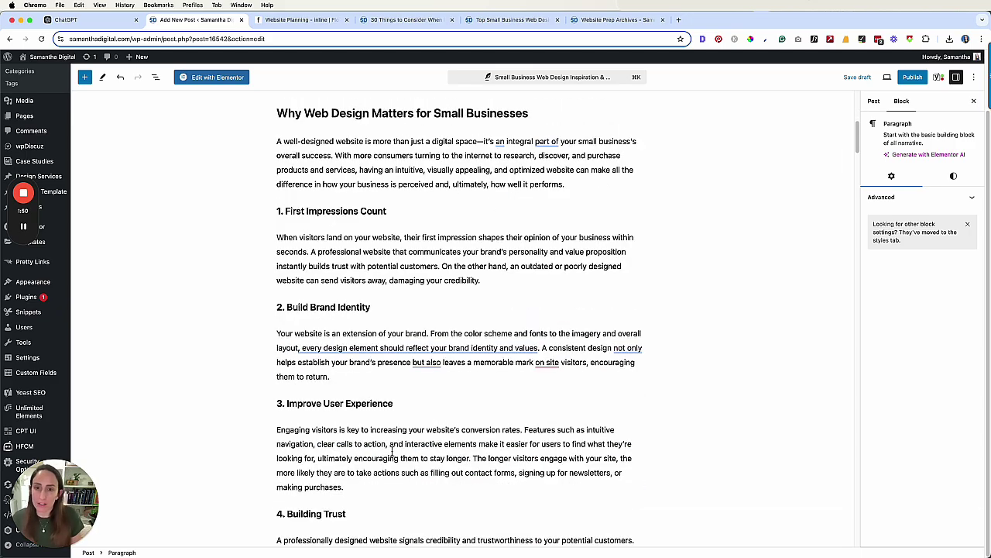
pyautogui.scroll(-10, 362, 427)
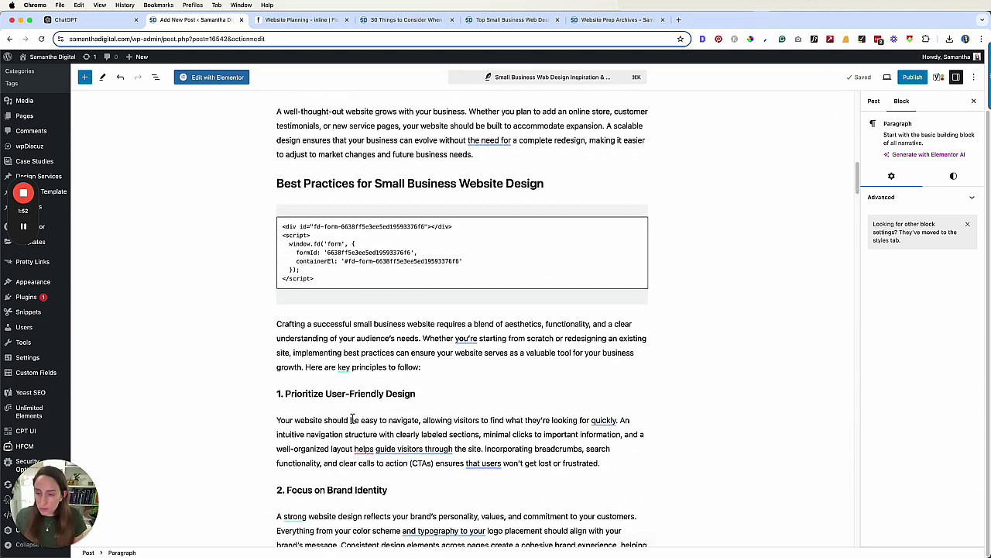
pyautogui.scroll(15, 364, 434)
pyautogui.press('super+v')
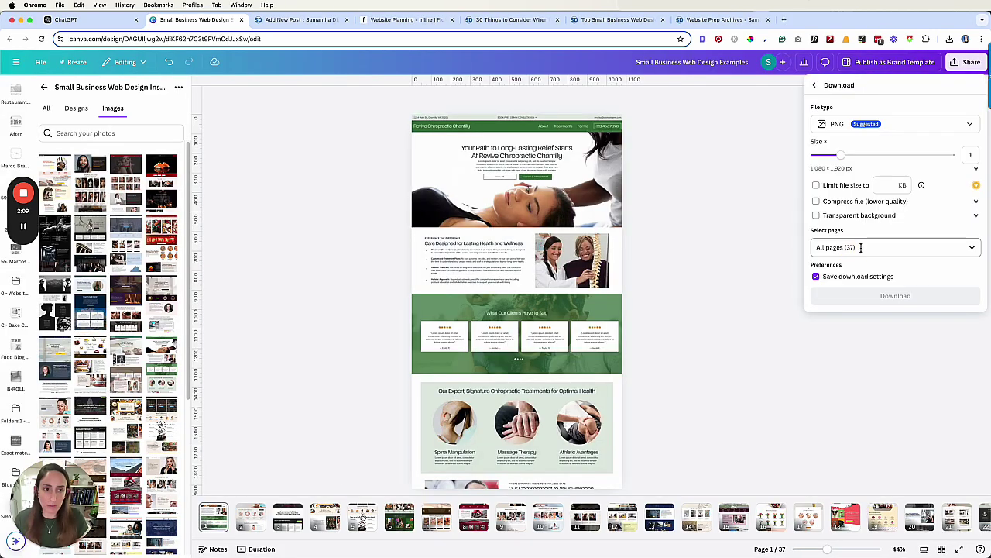
# - Download the Canva Small Business Web Design Examples pages as JPG, then return to WordPress
pyautogui.click(837, 126)
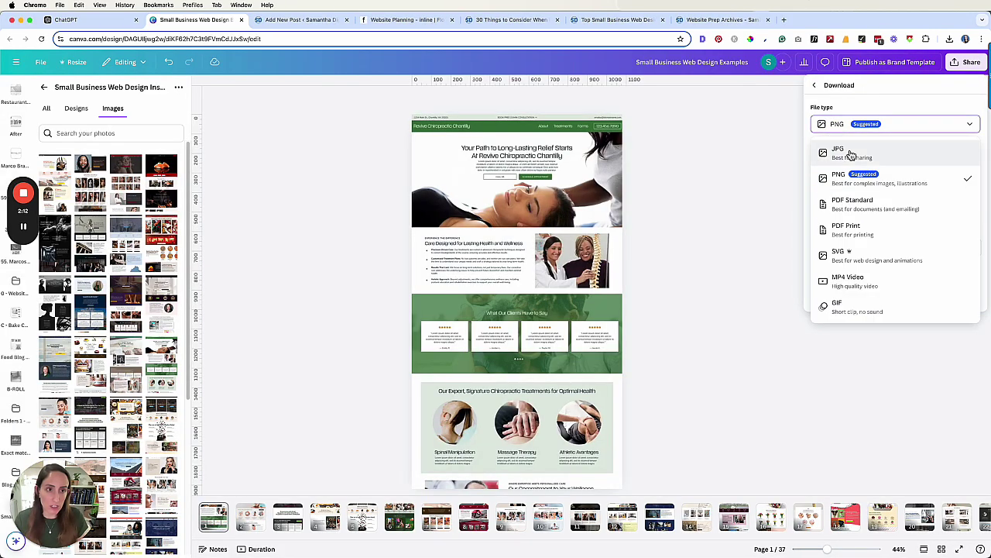
pyautogui.click(850, 155)
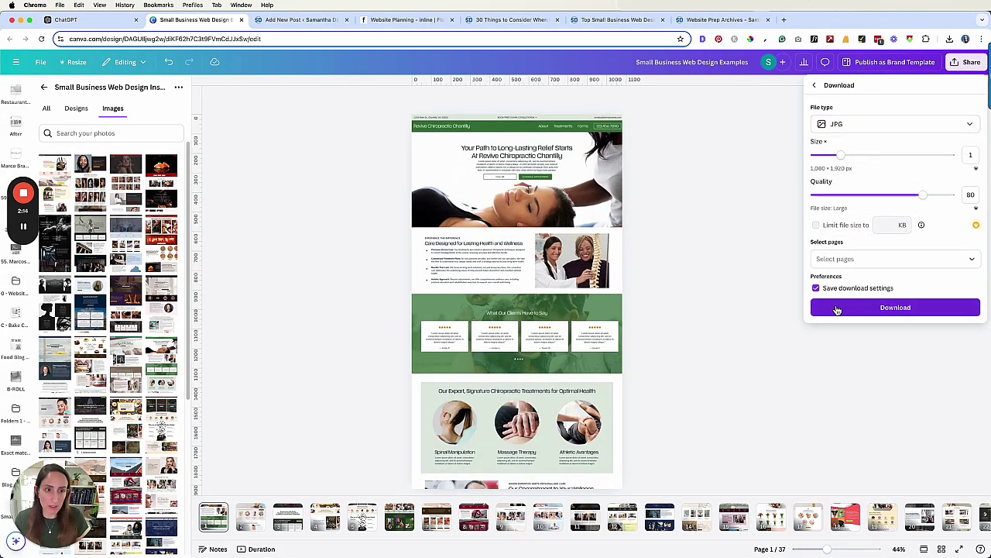
pyautogui.click(837, 307)
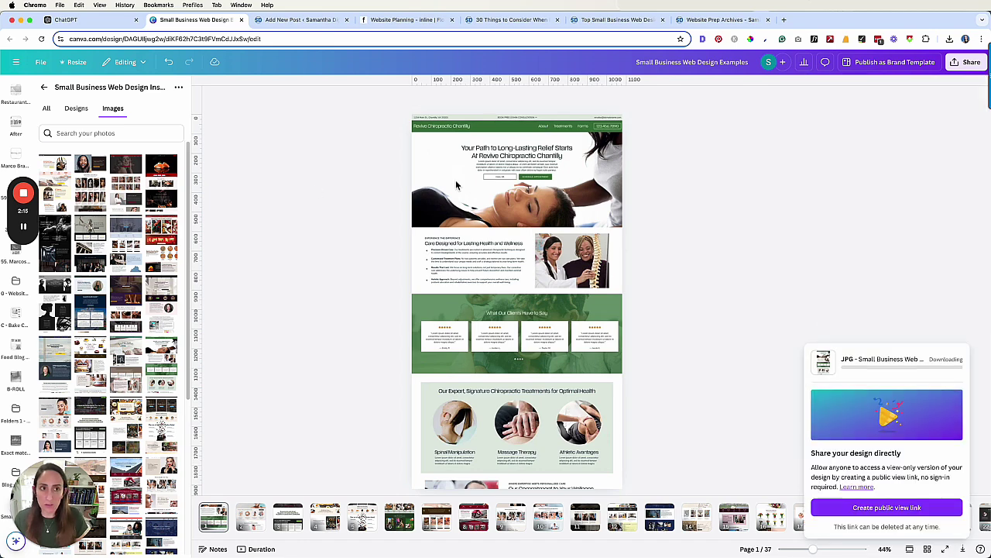
pyautogui.click(302, 19)
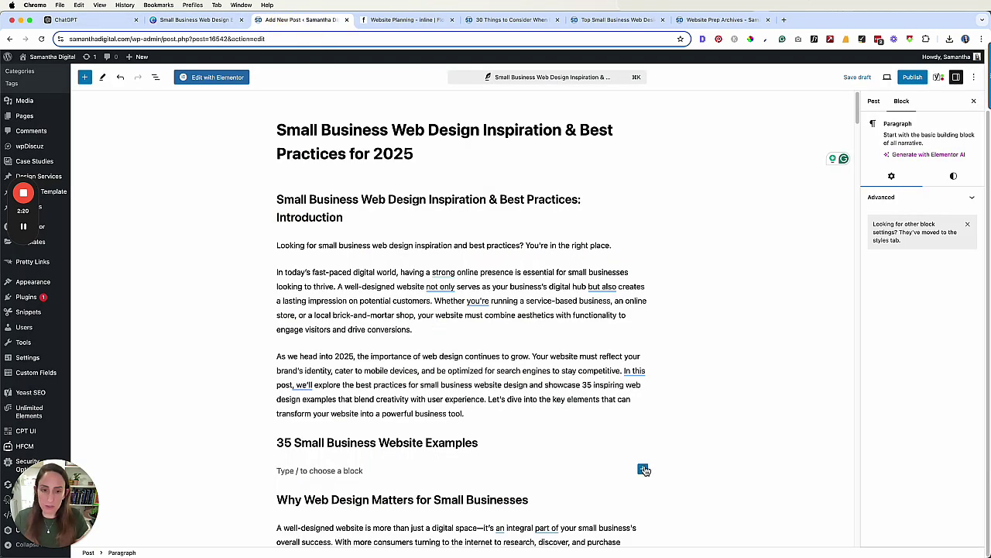
# - Insert a 50/50 Columns block below the examples heading with Stack on mobile turned off
pyautogui.scroll(-1, 635, 464)
pyautogui.click(643, 447)
pyautogui.scroll(-2, 689, 476)
pyautogui.click(757, 532)
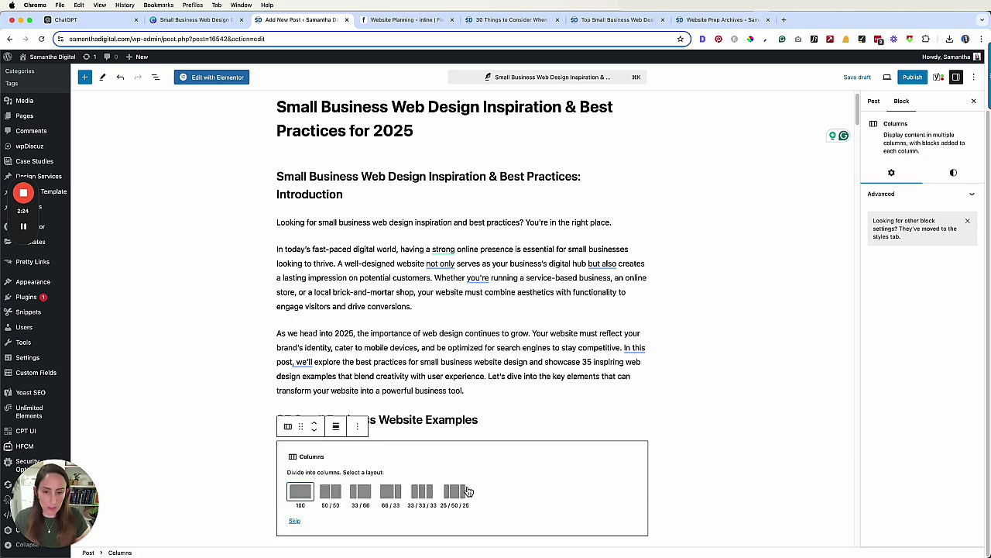
pyautogui.click(331, 493)
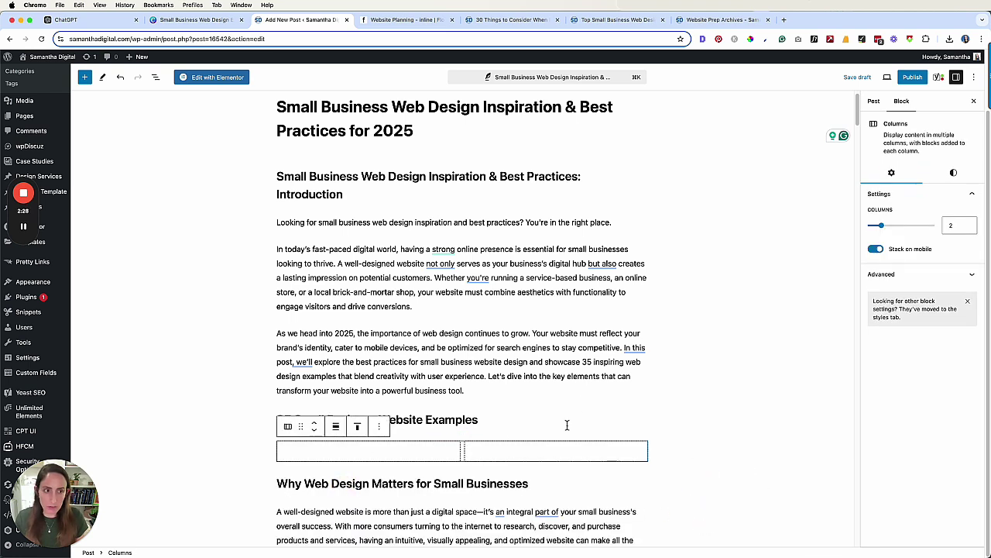
pyautogui.click(875, 249)
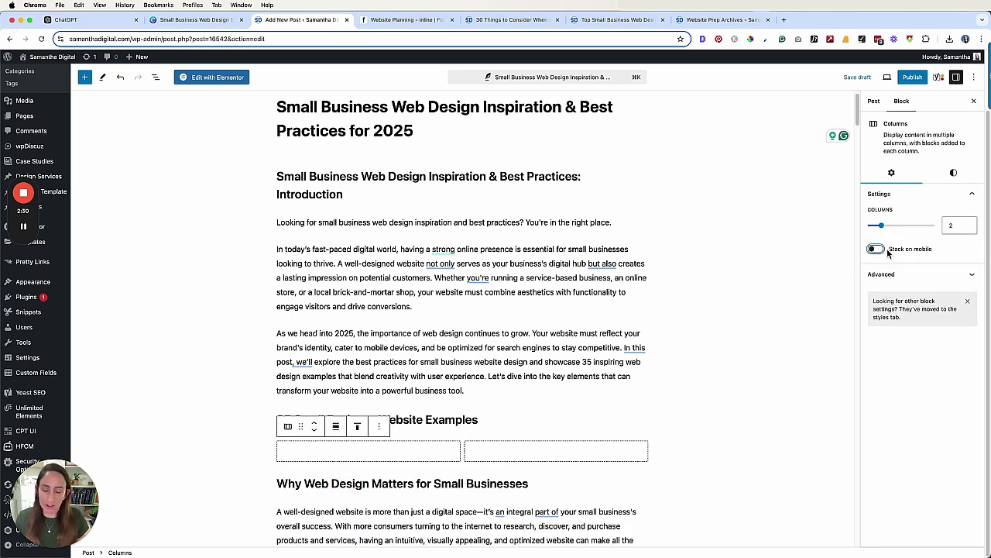
pyautogui.scroll(-2, 774, 255)
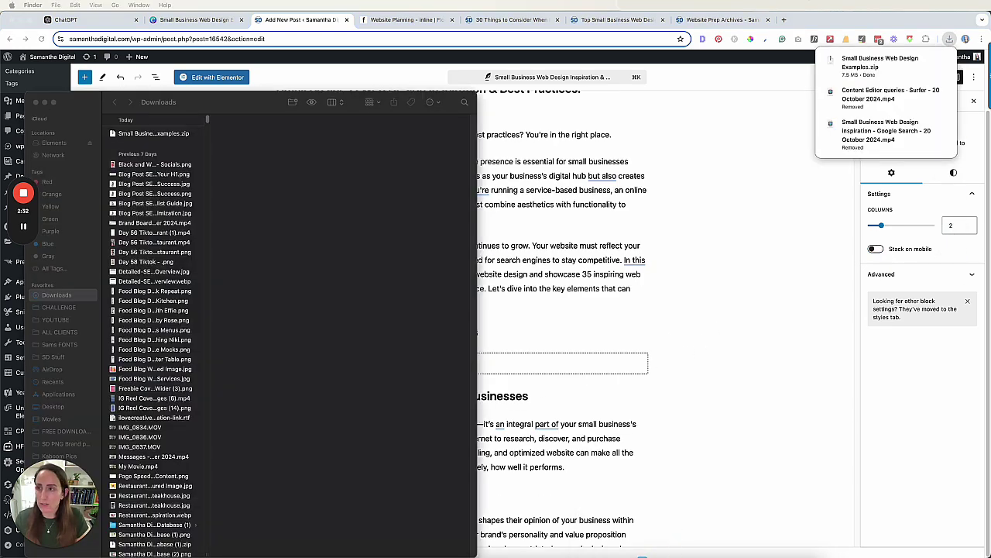
# - Unzip the downloaded examples archive and preview the example JPGs in Finder
pyautogui.click(155, 133)
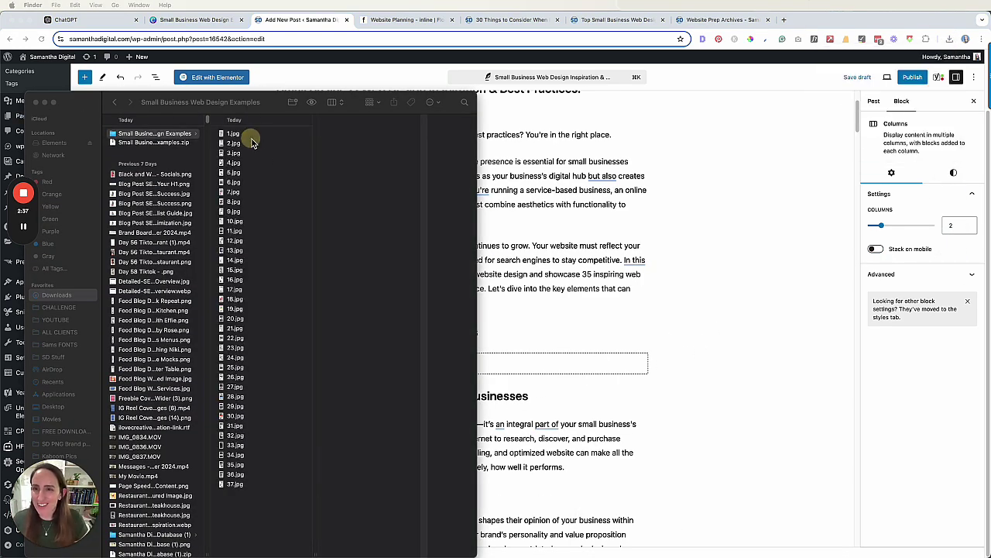
pyautogui.click(250, 134)
pyautogui.click(249, 144)
pyautogui.click(249, 152)
pyautogui.press('Down')
pyautogui.press('Down')
pyautogui.press('Down')
pyautogui.press('Down')
pyautogui.press('Down')
pyautogui.press('Down')
pyautogui.press('Down')
pyautogui.press('Down')
pyautogui.press('Down')
pyautogui.press('Down')
pyautogui.press('Down')
pyautogui.press('Down')
pyautogui.press('Down')
pyautogui.press('Down')
pyautogui.press('Down')
pyautogui.press('Down')
pyautogui.press('Down')
pyautogui.press('Down')
pyautogui.press('Down')
pyautogui.press('Down')
pyautogui.press('Up')
pyautogui.click(240, 136)
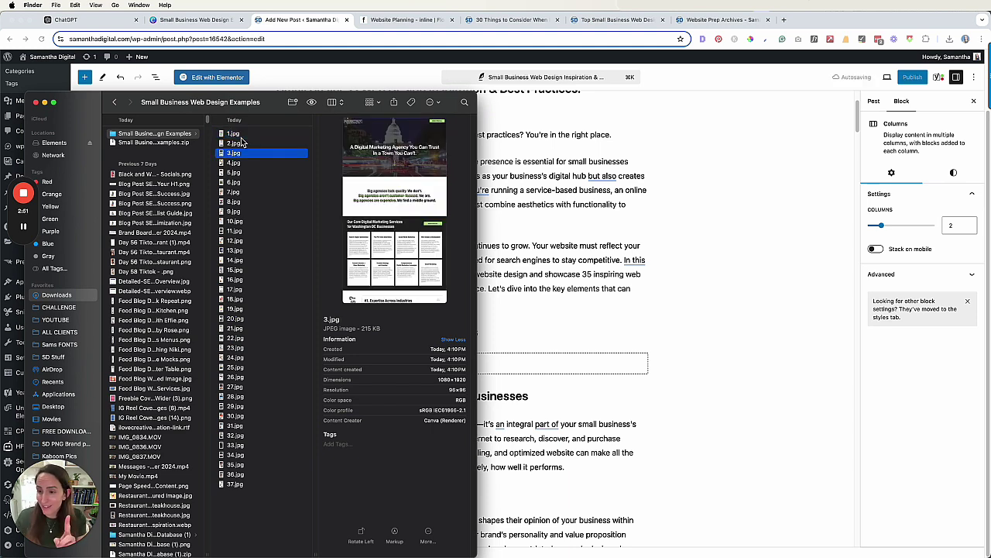
pyautogui.click(241, 140)
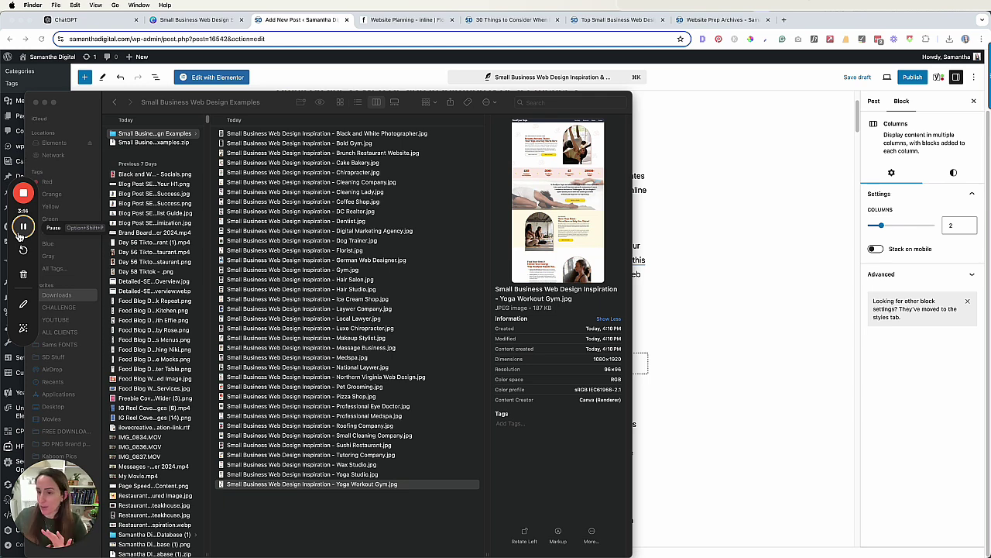
pyautogui.click(773, 93)
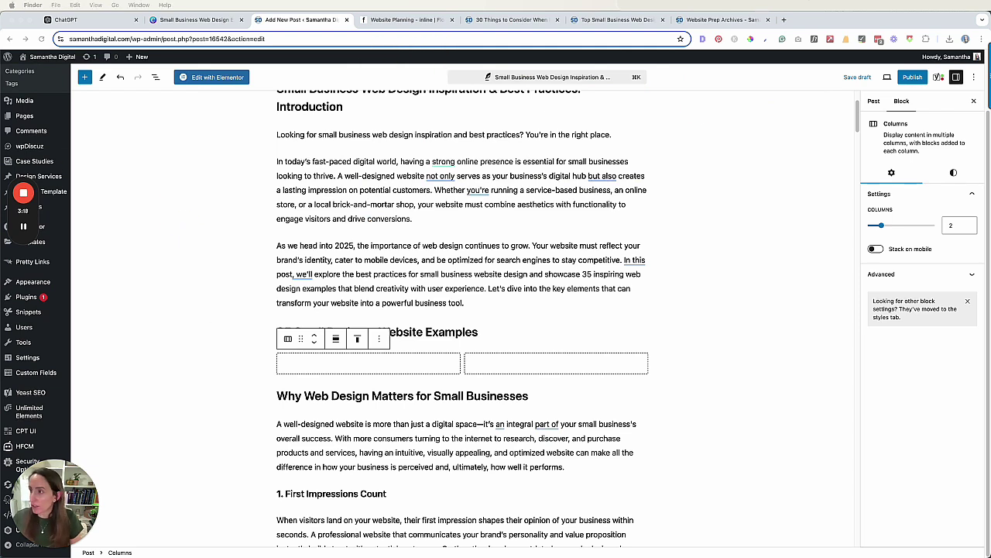
# - Drag an example screenshot from Finder into the left column
pyautogui.moveTo(338, 369); pyautogui.dragTo(388, 367)
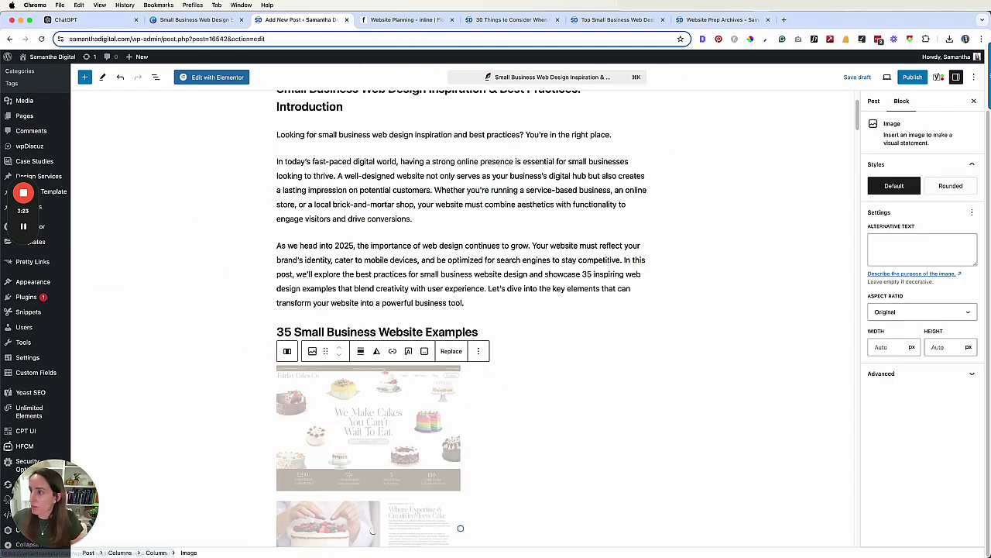
pyautogui.scroll(-3, 380, 256)
pyautogui.click(378, 235)
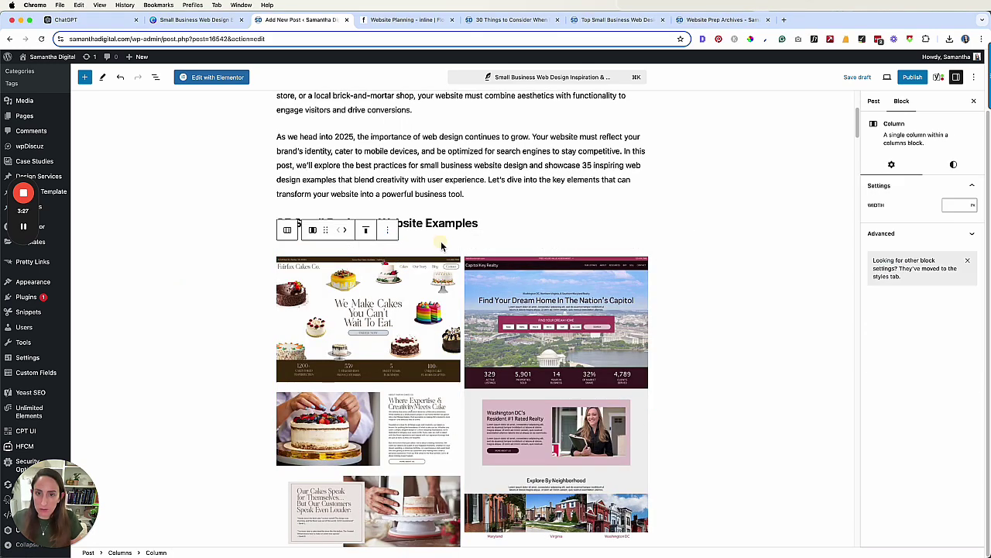
pyautogui.scroll(-1, 440, 240)
# - Duplicate the two-column image row to create another gallery row
pyautogui.click(432, 210)
pyautogui.click(379, 181)
pyautogui.click(411, 234)
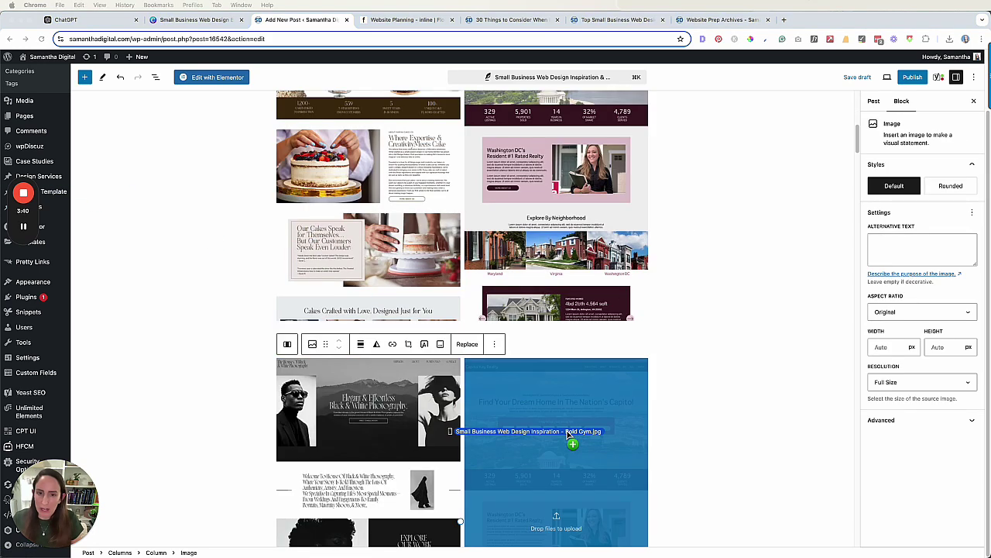
pyautogui.moveTo(571, 442); pyautogui.dragTo(571, 442)
pyautogui.scroll(-5, 549, 283)
# - Move the Why Web Design Matters heading down below the gallery
pyautogui.click(318, 345)
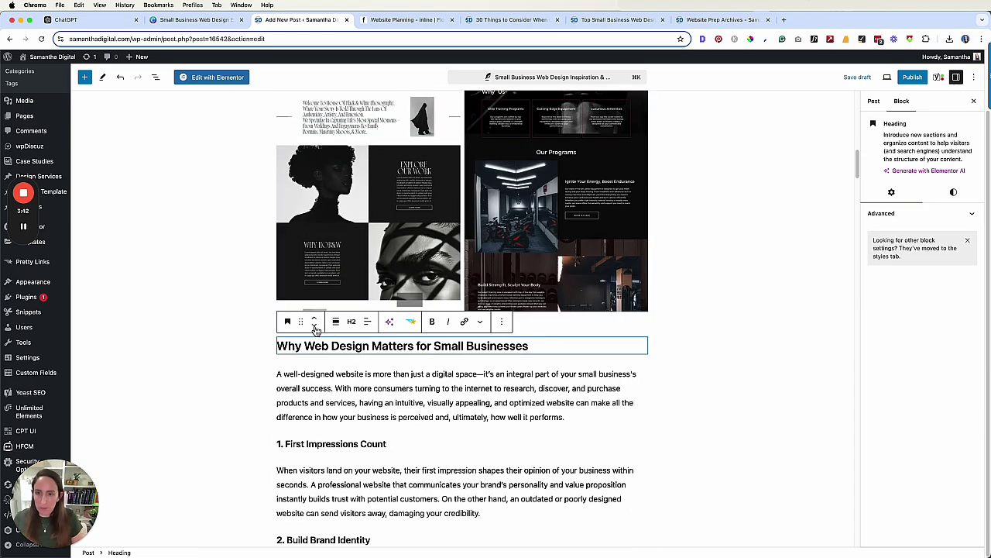
pyautogui.click(314, 326)
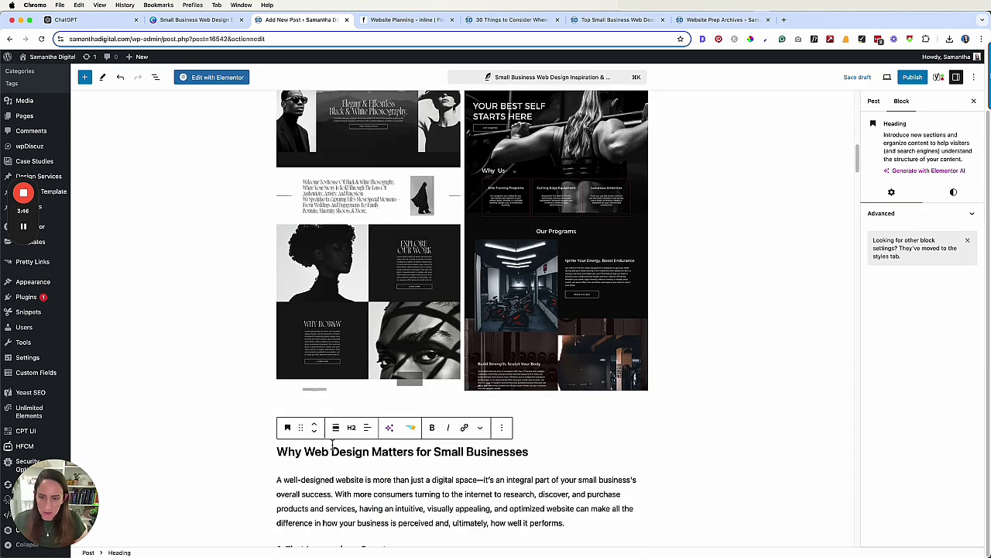
pyautogui.write('ore coming so')
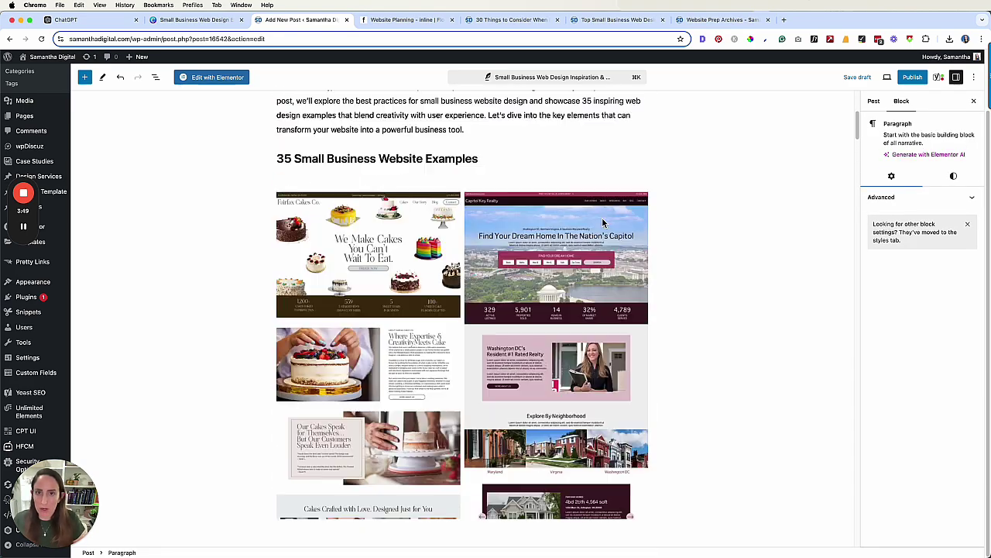
pyautogui.scroll(5, 778, 164)
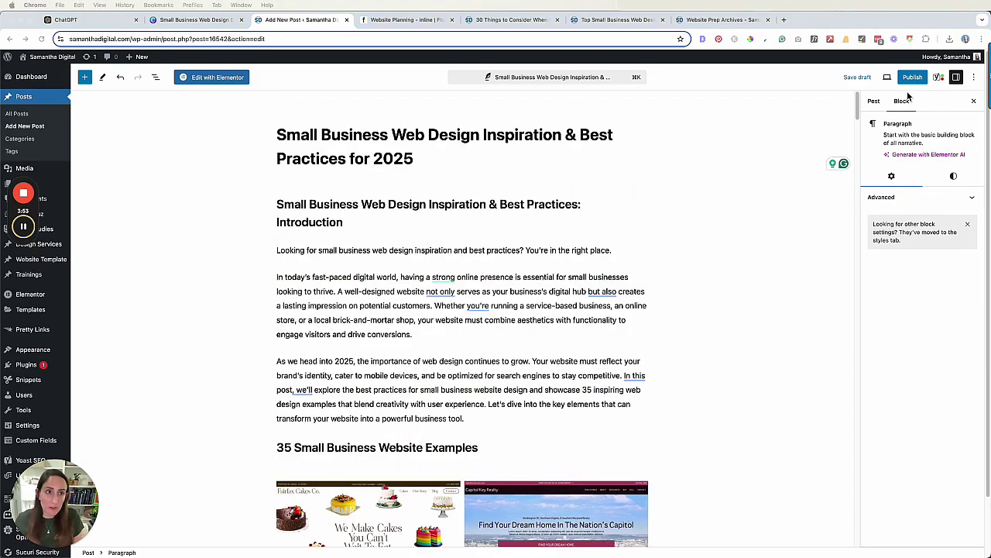
# - Tick the SEO checkbox in the post's Categories panel
pyautogui.click(874, 100)
pyautogui.scroll(-3, 910, 375)
pyautogui.scroll(-3, 913, 418)
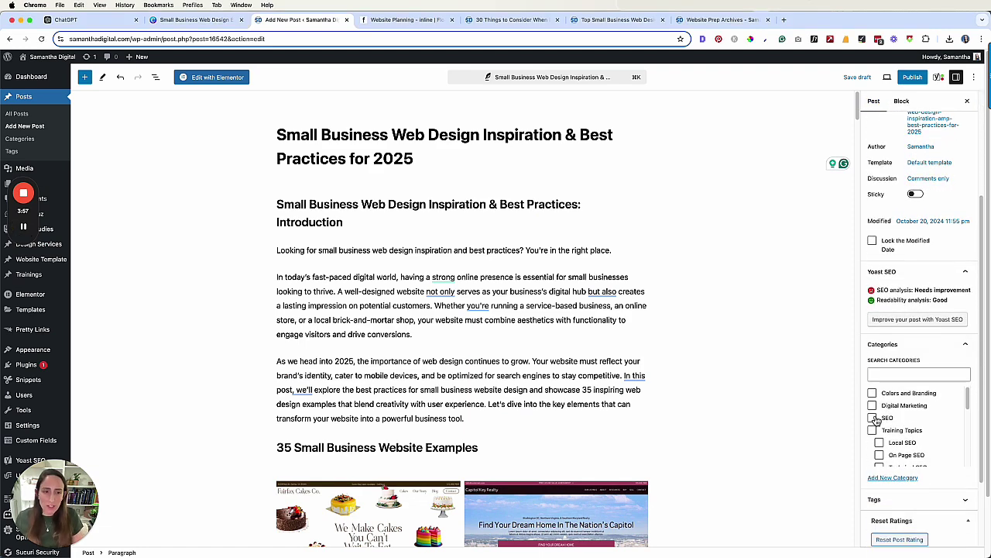
pyautogui.click(872, 417)
# - Scroll down through the post to the Best Practices introduction
pyautogui.scroll(-15, 717, 413)
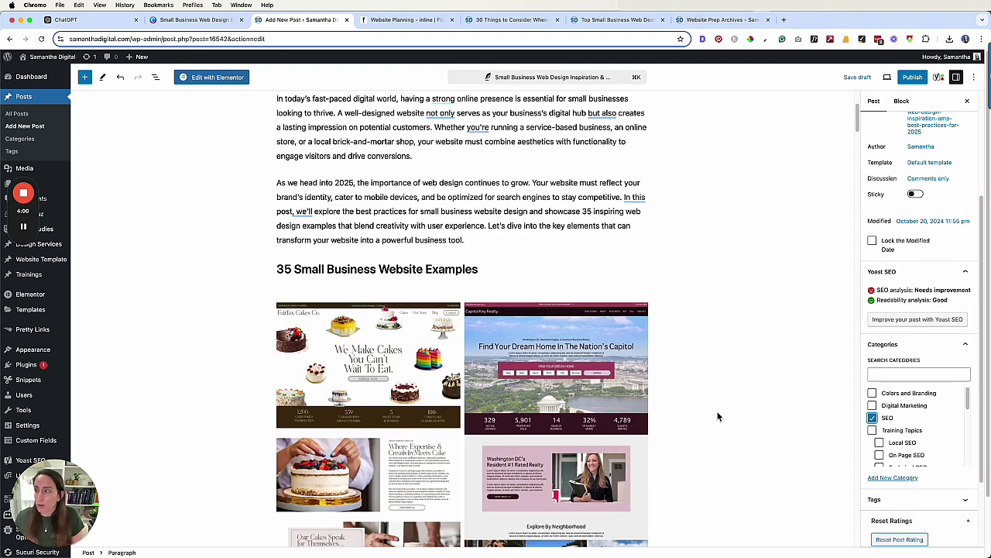
pyautogui.scroll(-5, 449, 269)
pyautogui.scroll(4, 484, 324)
pyautogui.scroll(-7, 464, 341)
pyautogui.scroll(-3, 440, 370)
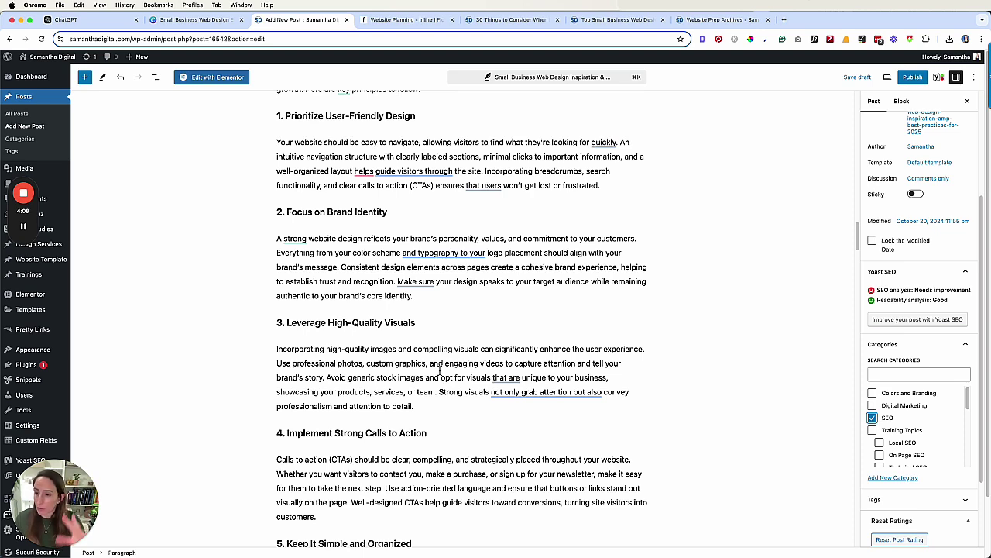
pyautogui.scroll(3, 440, 372)
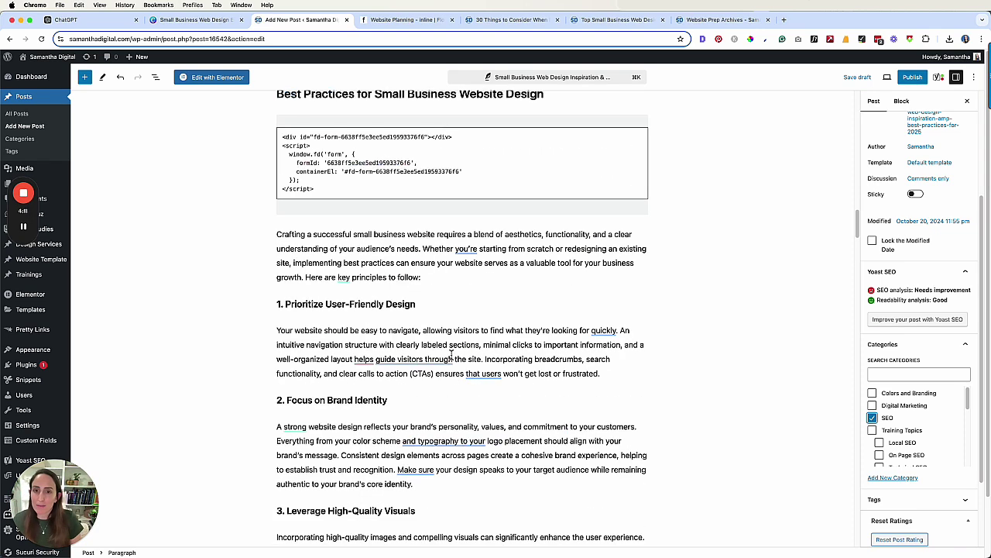
# - Add an FAQ item after the Best Practices intro titled with the Focus on Brand Identity heading
pyautogui.click(431, 276)
pyautogui.press('Return')
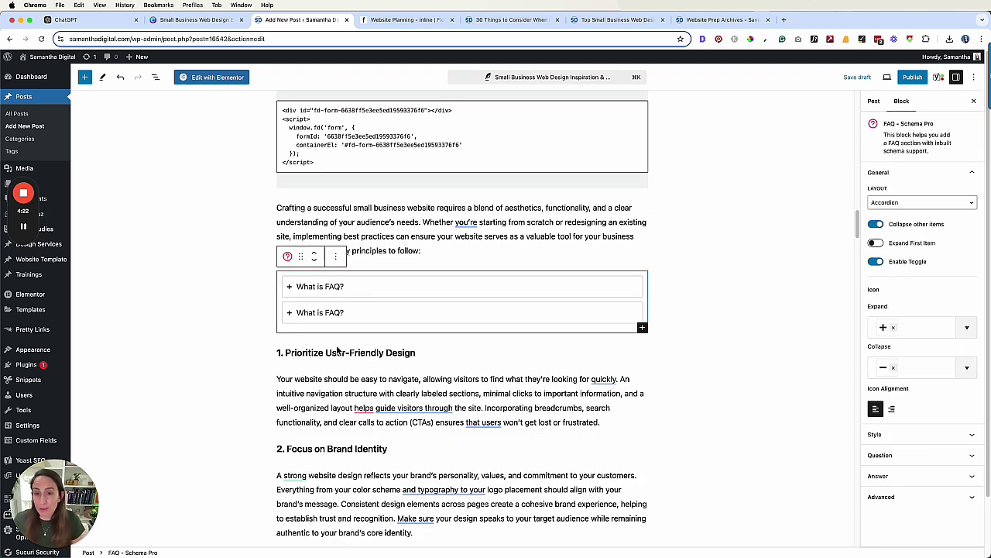
pyautogui.tripleClick(338, 352)
pyautogui.click(342, 295)
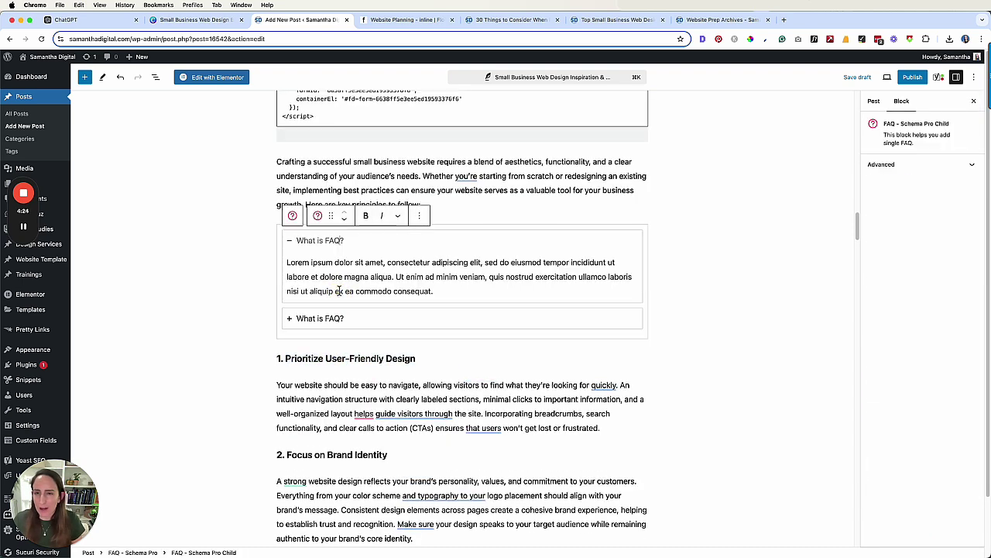
pyautogui.tripleClick(345, 244)
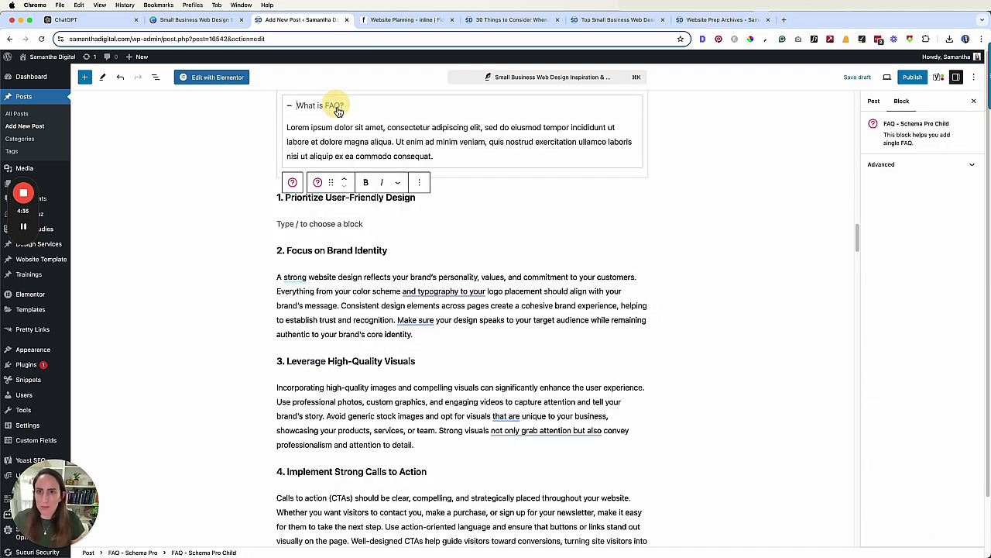
pyautogui.write('2. Focus on Brand Identity')
pyautogui.click(433, 312)
# - Move the brand identity paragraph into the FAQ answer, replacing the lorem placeholder
pyautogui.tripleClick(433, 308)
pyautogui.tripleClick(494, 243)
pyautogui.press('super+x')
pyautogui.click(459, 105)
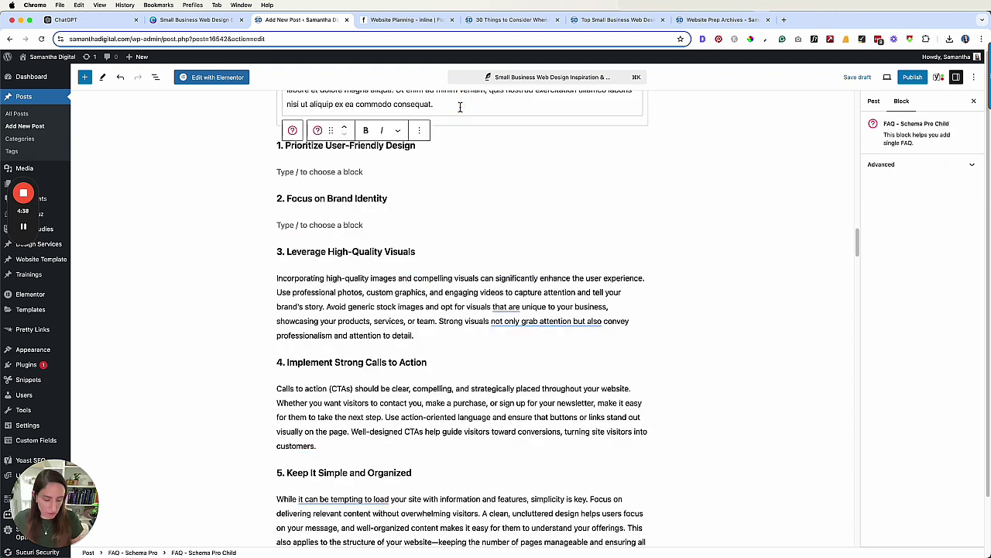
pyautogui.scroll(2, 459, 104)
pyautogui.tripleClick(431, 271)
pyautogui.press('super+v')
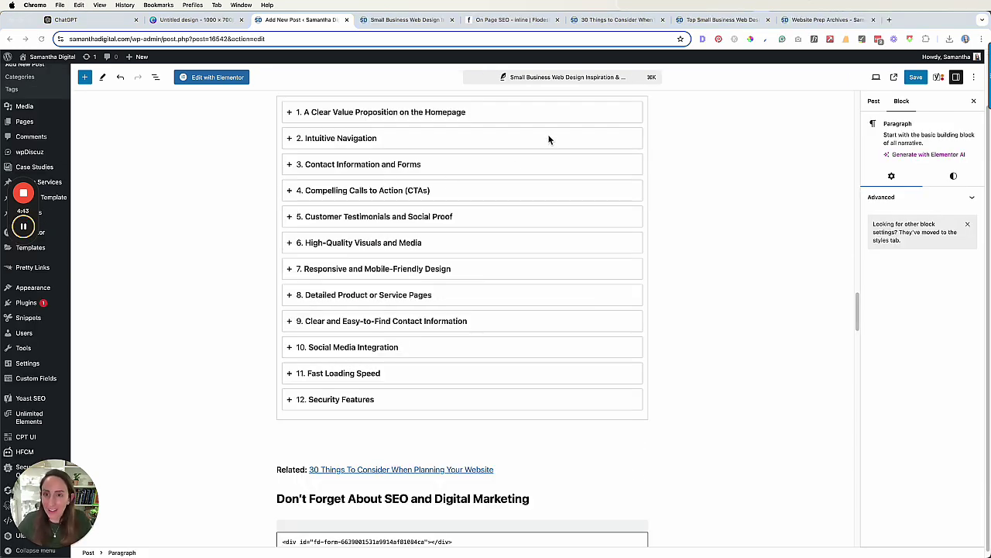
pyautogui.scroll(-15, 478, 209)
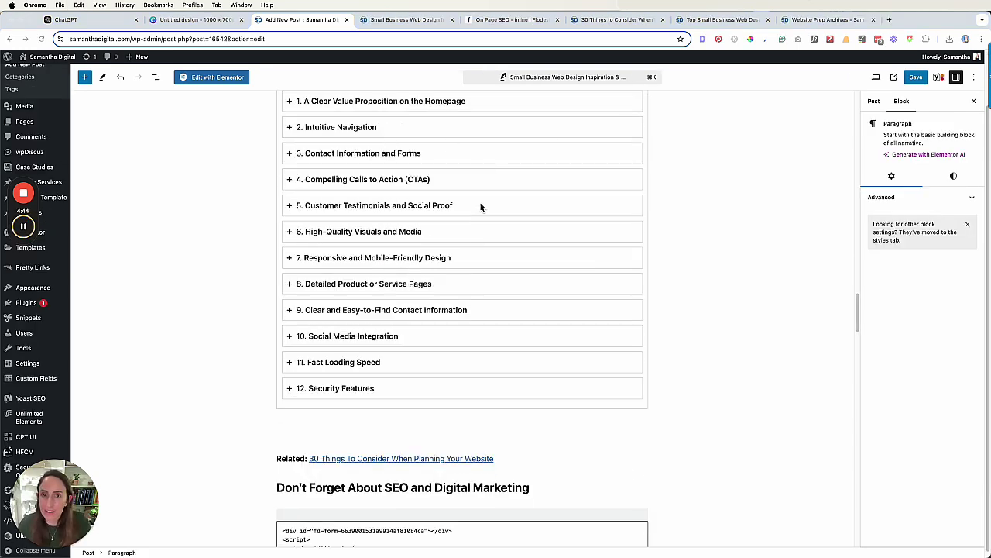
pyautogui.scroll(-10, 481, 214)
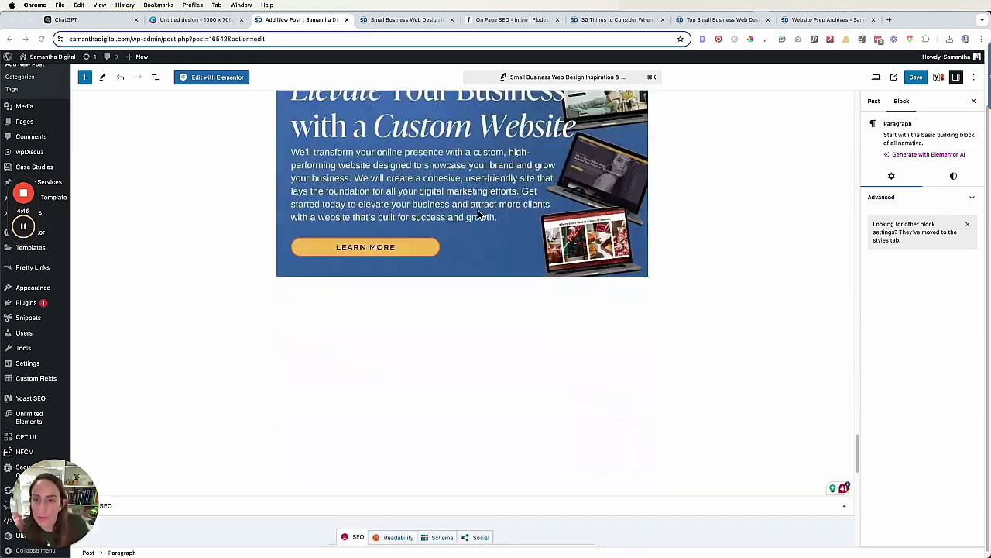
pyautogui.scroll(2, 480, 233)
# - Pick the black-and-white photographer screenshot from the Media Library as the featured image
pyautogui.click(878, 109)
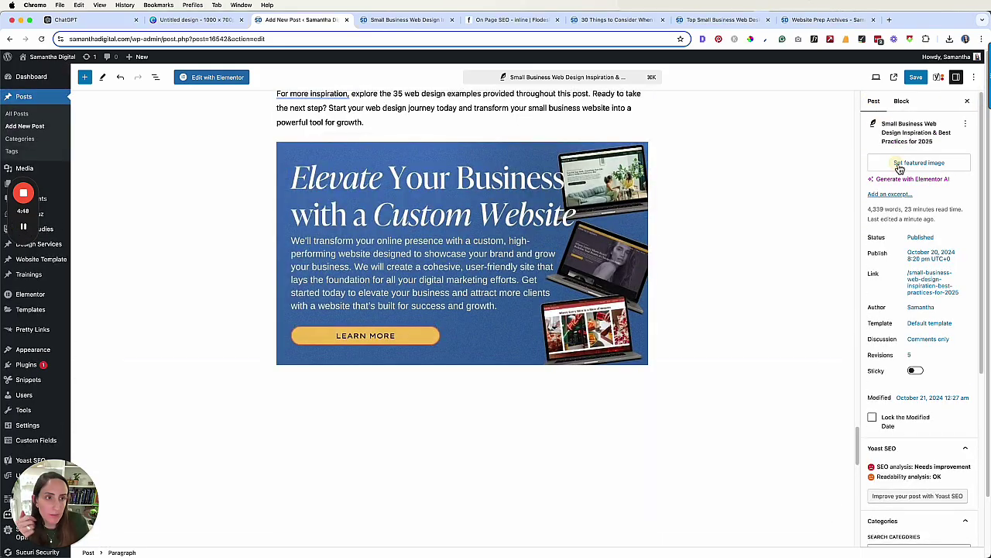
pyautogui.click(902, 164)
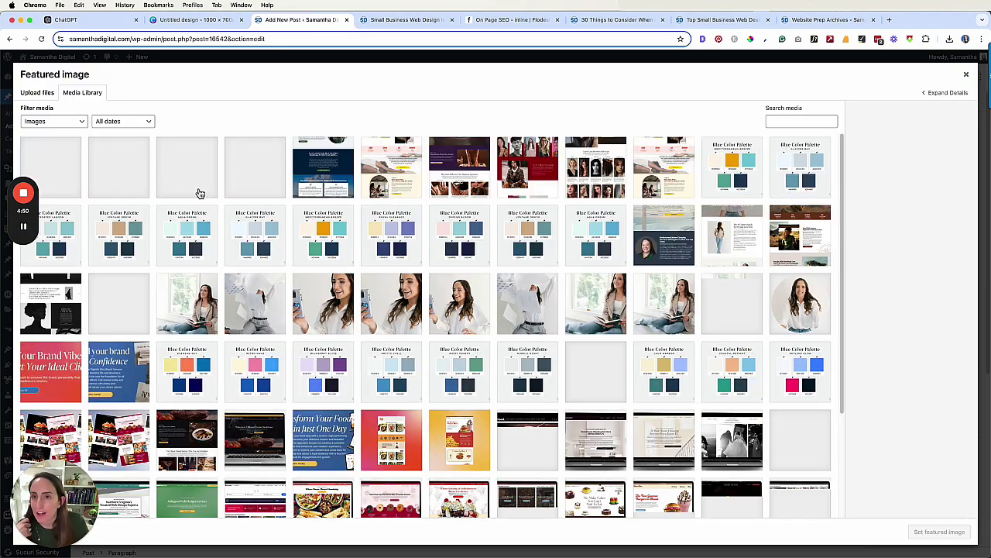
pyautogui.click(115, 172)
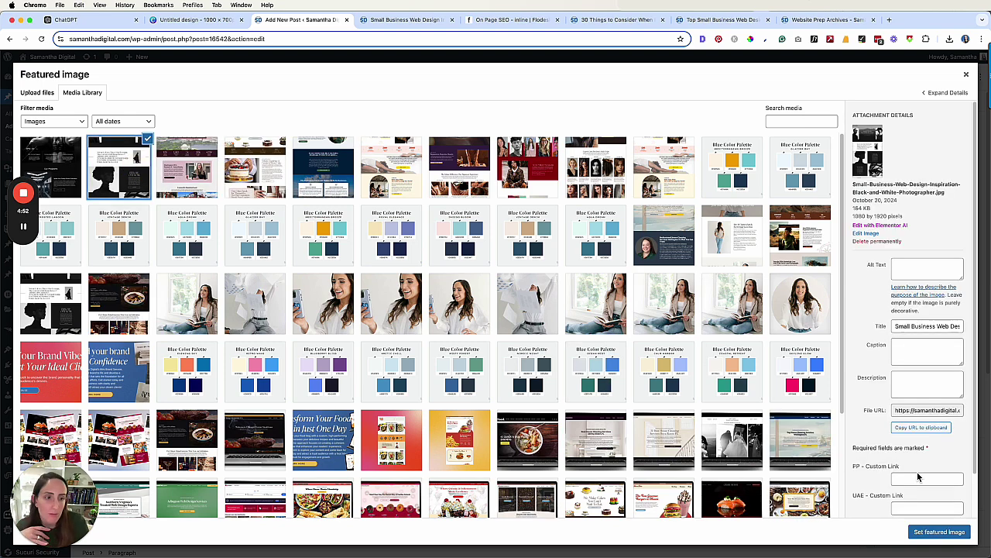
pyautogui.click(938, 531)
pyautogui.scroll(-4, 542, 271)
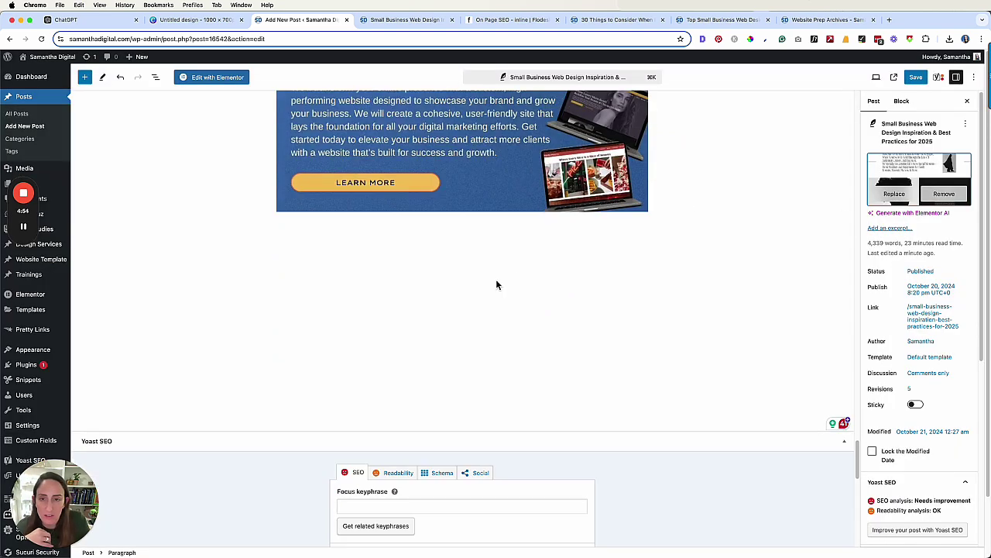
pyautogui.scroll(-6, 875, 231)
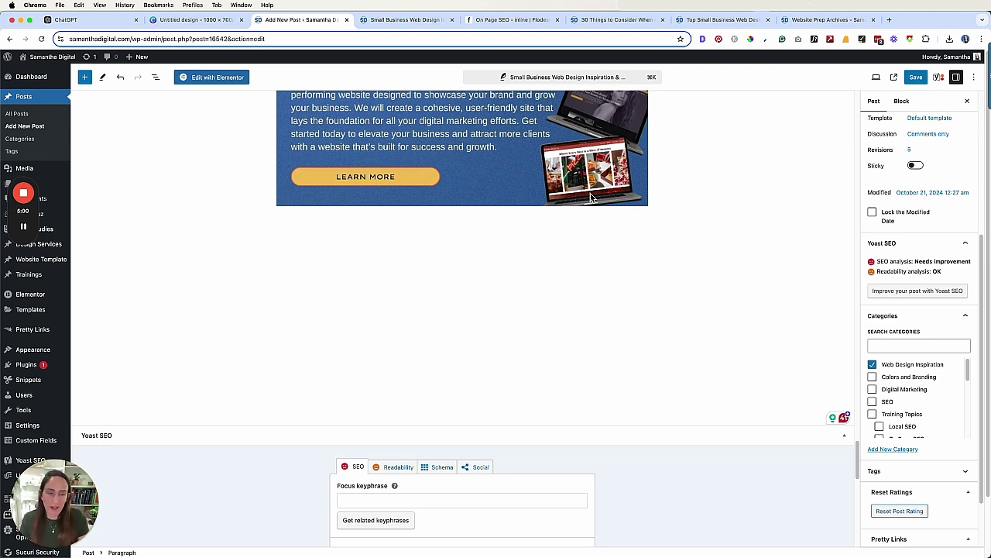
# - Trim the trailing words off the post's slug
pyautogui.scroll(-8, 760, 267)
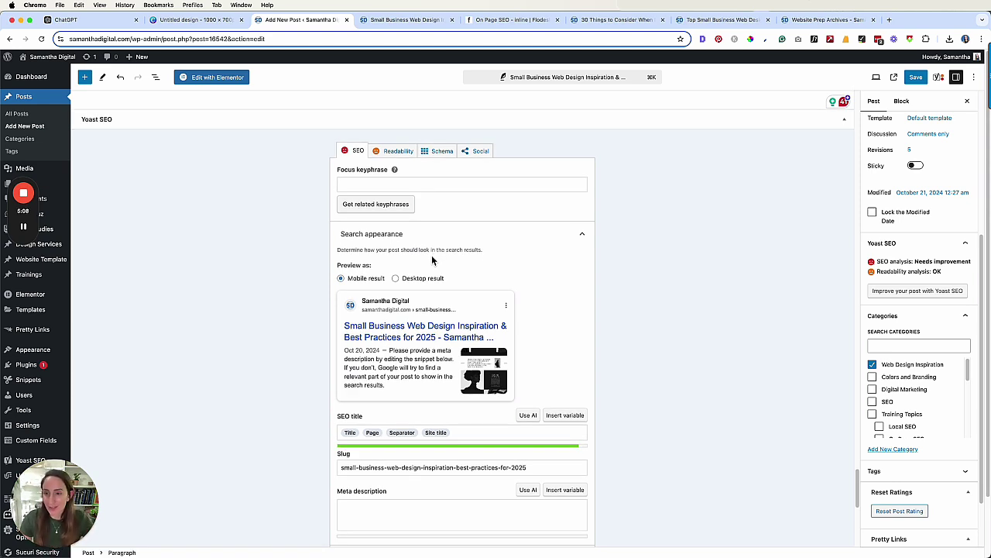
pyautogui.click(417, 184)
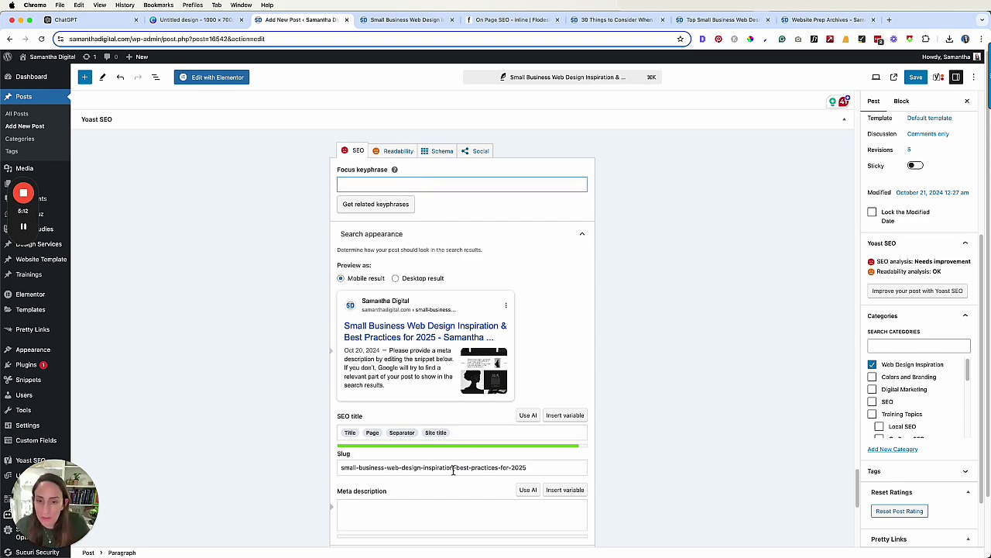
pyautogui.moveTo(454, 470); pyautogui.dragTo(624, 475)
pyautogui.press('BackSpace')
# - Replace the SEO title's variable placeholders with the copied post title
pyautogui.scroll(20, 400, 239)
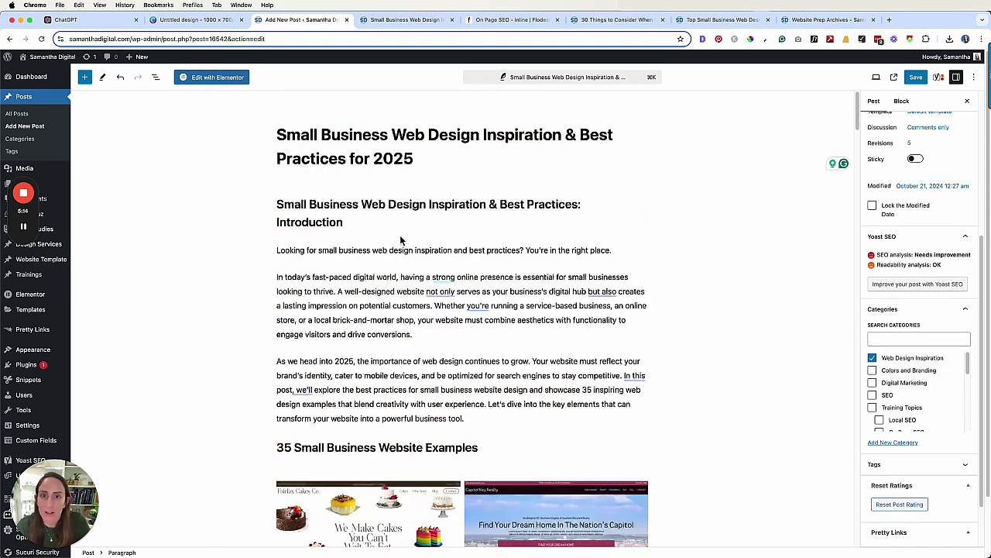
pyautogui.tripleClick(395, 160)
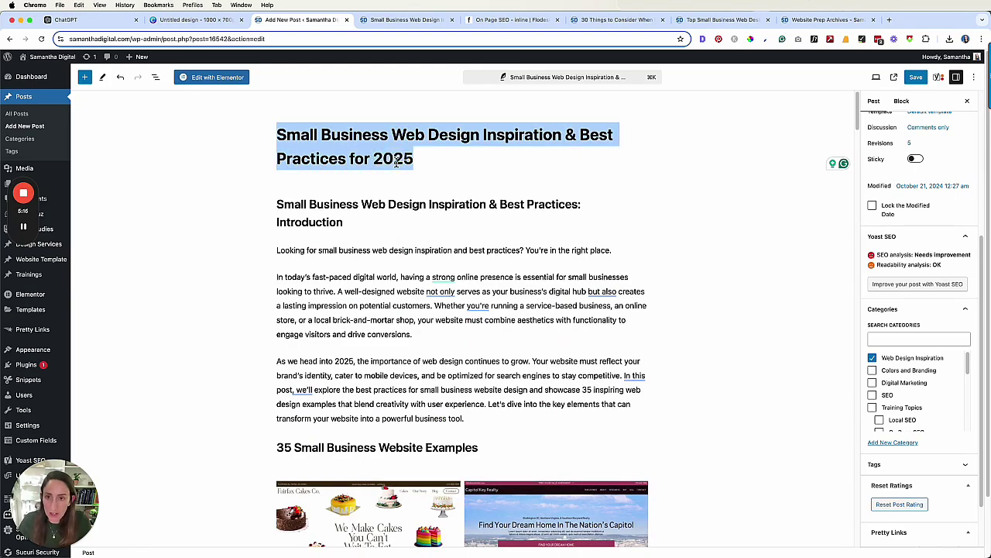
pyautogui.scroll(-15, 396, 160)
pyautogui.scroll(3, 468, 318)
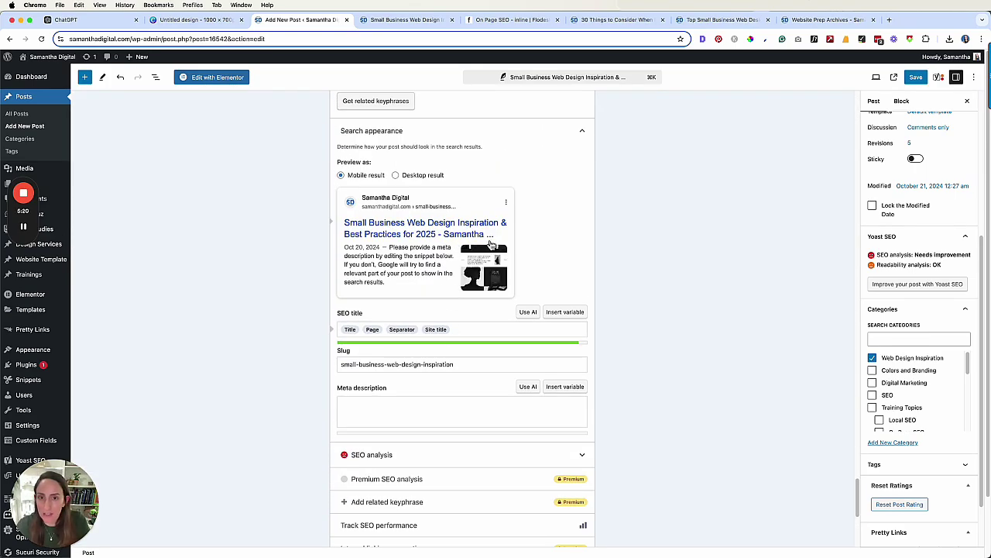
pyautogui.click(469, 330)
pyautogui.hotkey('shift', 'Left')
pyautogui.hotkey('shift', 'Left')
pyautogui.hotkey('shift', 'Left')
pyautogui.hotkey('shift', 'Left')
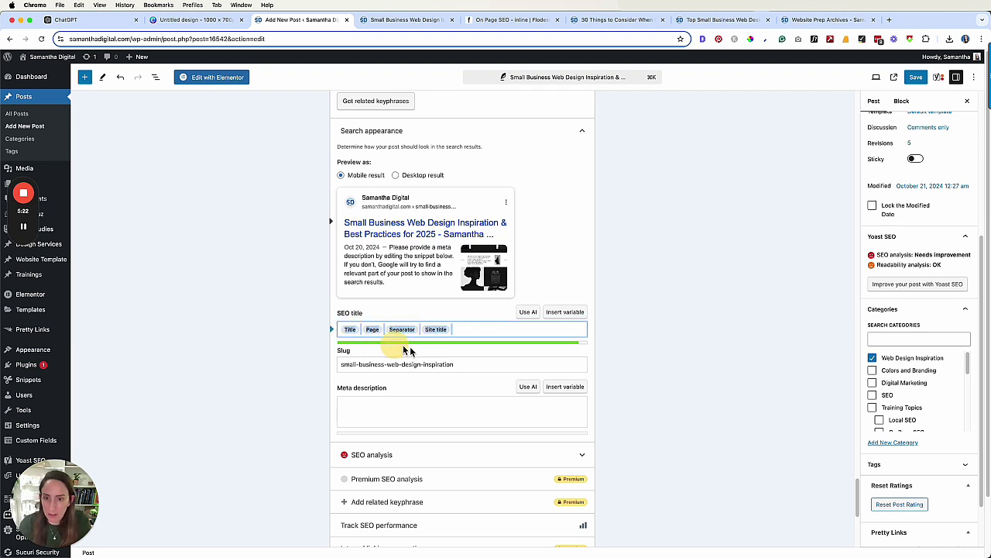
pyautogui.press('BackSpace')
pyautogui.press('super+v')
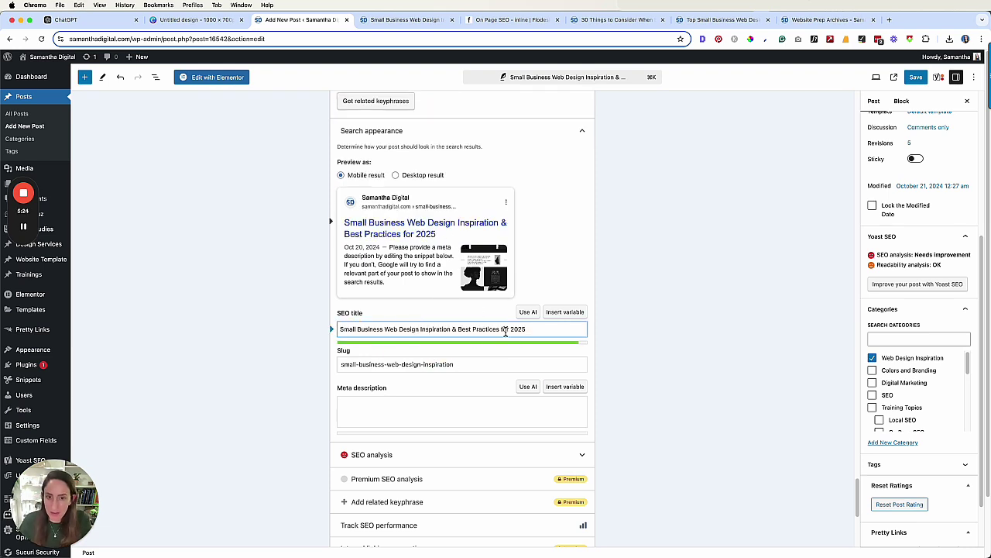
pyautogui.moveTo(511, 330); pyautogui.dragTo(339, 329)
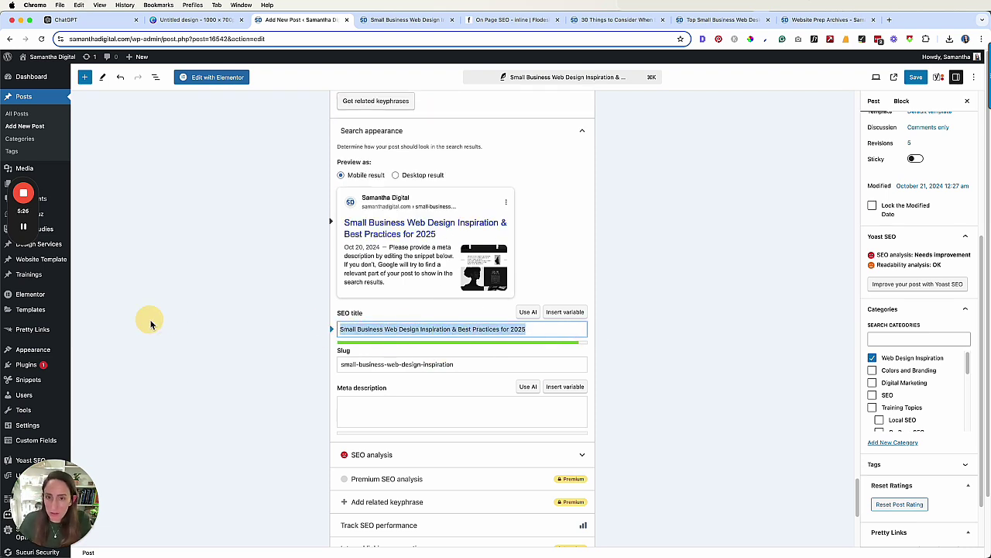
# - Set the focus keyphrase to Small Business Web Design Inspiration
pyautogui.scroll(1, 401, 133)
pyautogui.click(446, 122)
pyautogui.press('super+v')
pyautogui.moveTo(445, 122); pyautogui.dragTo(647, 130)
pyautogui.press('BackSpace')
# - Copy the post's two intro paragraphs
pyautogui.scroll(15, 615, 194)
pyautogui.moveTo(277, 233); pyautogui.dragTo(261, 215)
pyautogui.press('super+c')
pyautogui.click(449, 312)
pyautogui.scroll(-20, 361, 278)
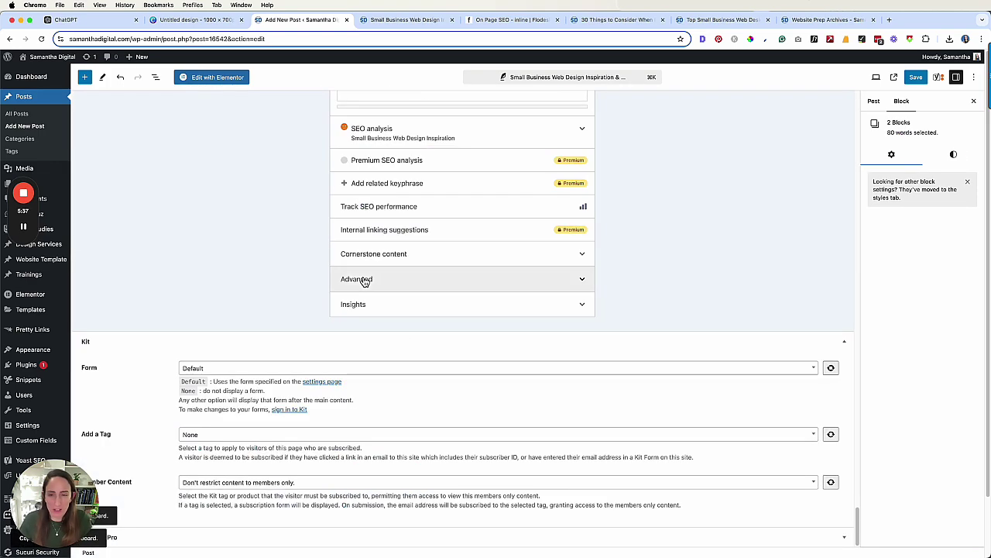
pyautogui.scroll(5, 367, 293)
# - Make the meta description the intro question plus 'You're not going to want to miss these 35 examples for 2025 and beyond.'
pyautogui.click(382, 300)
pyautogui.press('super+v')
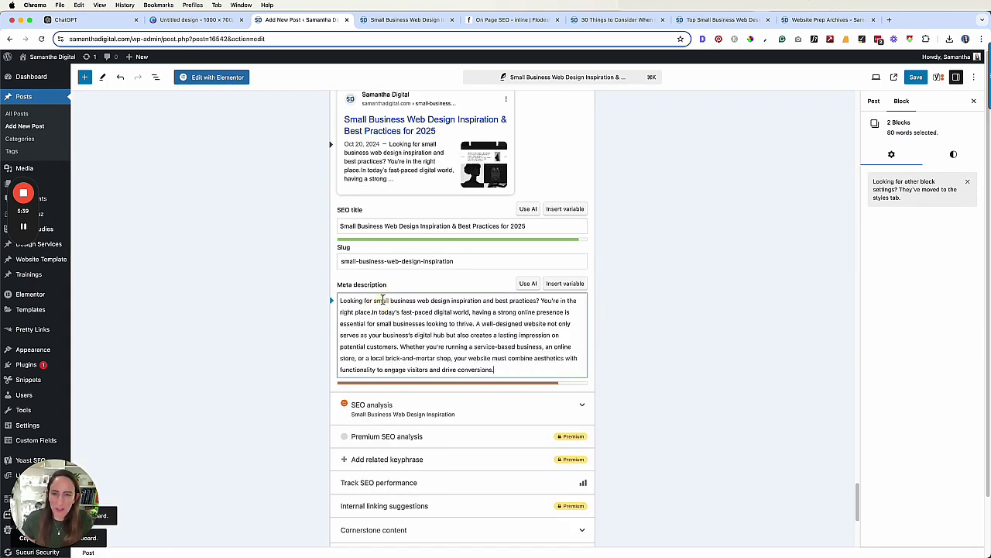
pyautogui.moveTo(499, 370); pyautogui.dragTo(473, 324)
pyautogui.press('BackSpace')
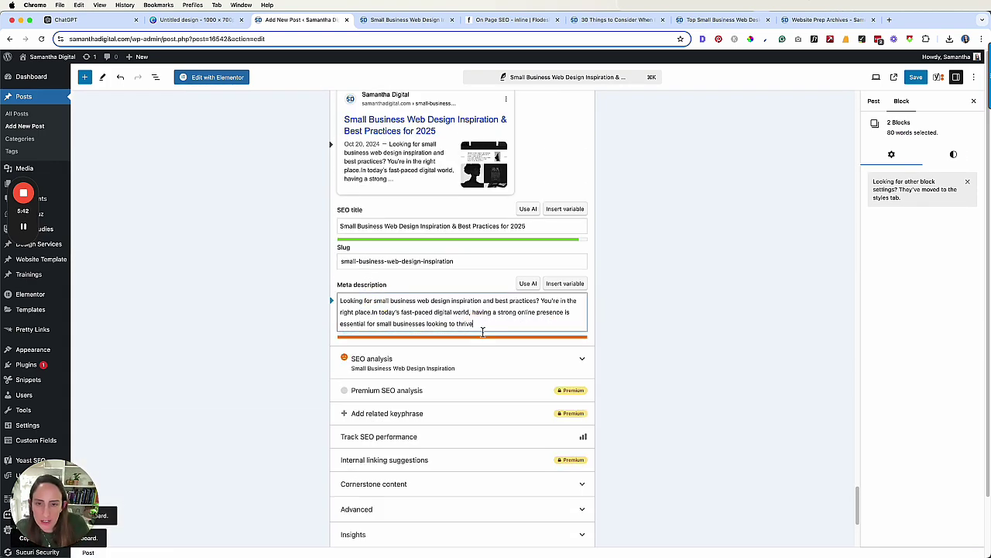
pyautogui.moveTo(539, 300); pyautogui.dragTo(474, 324)
pyautogui.press('BackSpace')
pyautogui.write("You're not going to want to")
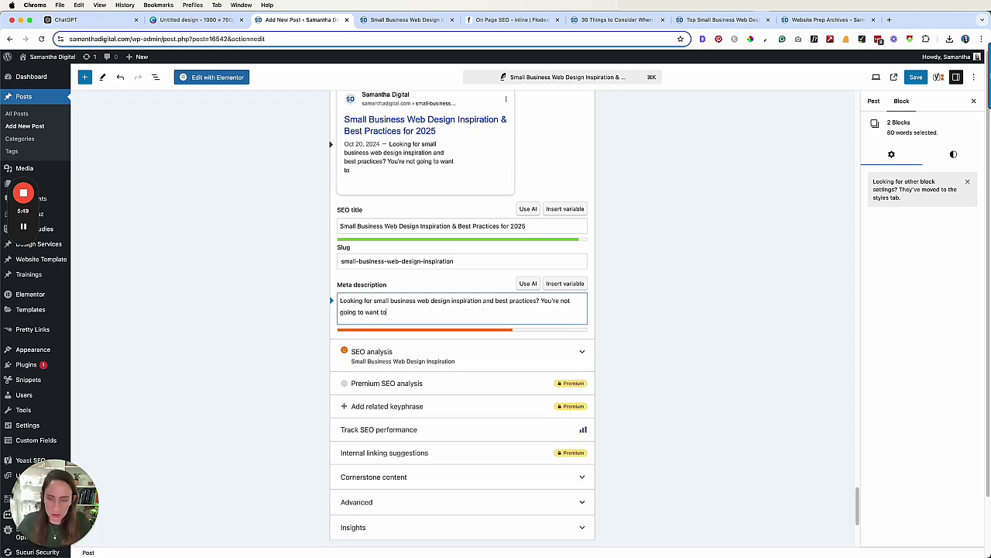
pyautogui.write(' miss these 35 examples for 2025 and beyond.')
pyautogui.scroll(2, 425, 293)
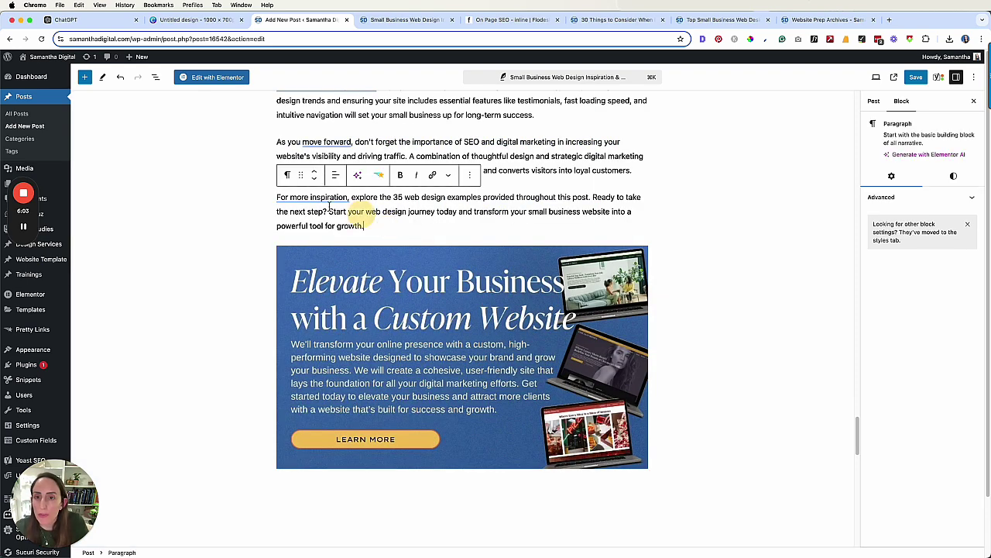
# - Start a closing paragraph and open the Web Design Inspiration category archive on the live site
pyautogui.press('Return')
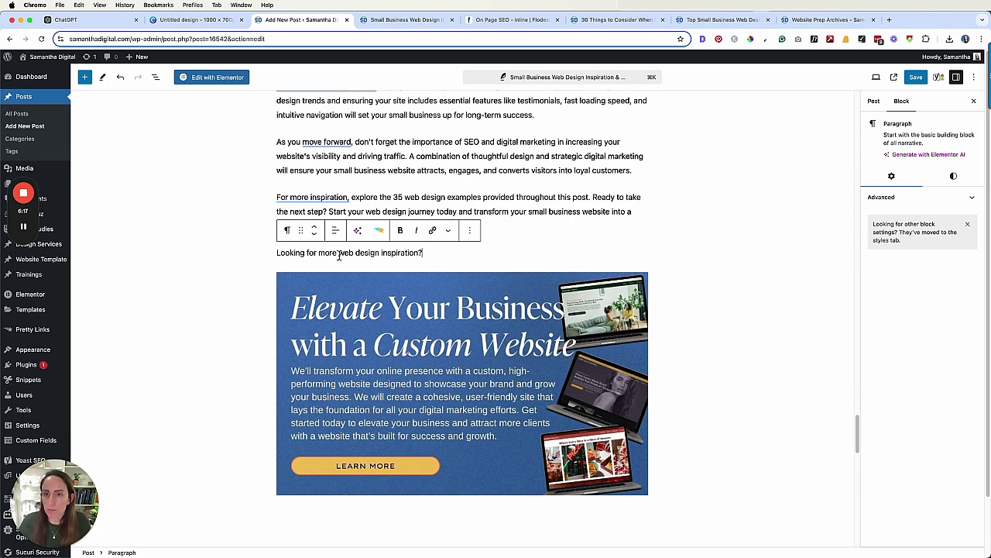
pyautogui.moveTo(340, 256); pyautogui.dragTo(411, 256)
pyautogui.click(430, 19)
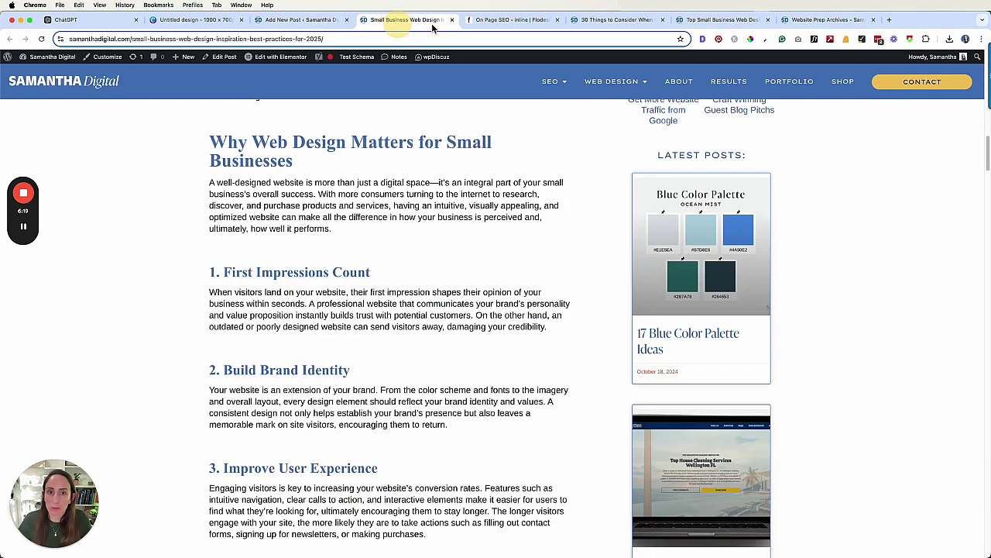
pyautogui.scroll(15, 537, 325)
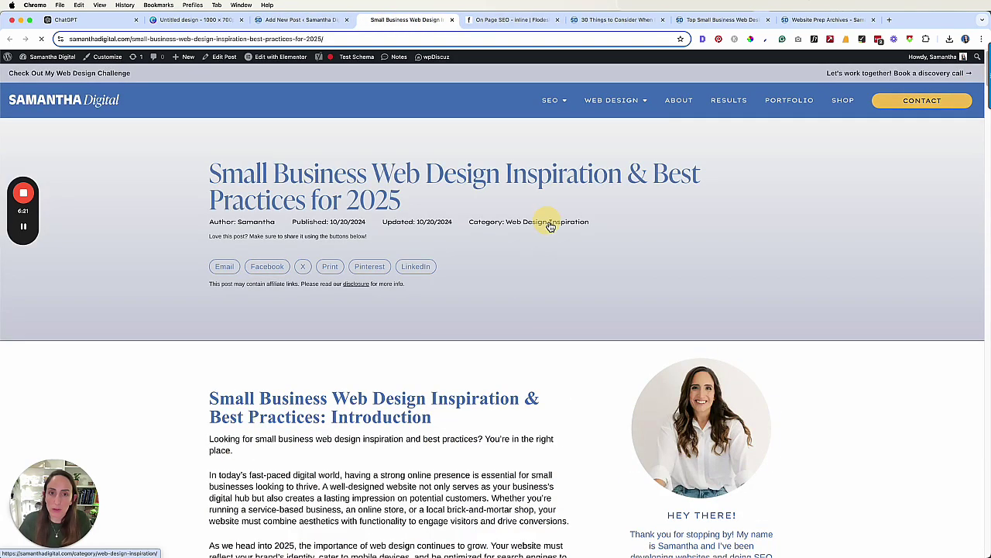
pyautogui.click(550, 224)
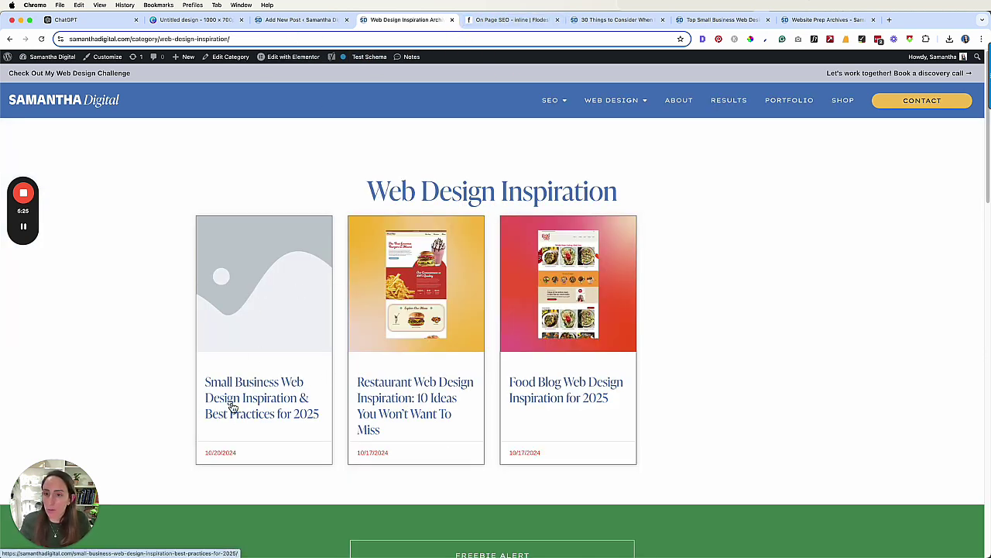
# - Open the Restaurant and Food Blog posts in new tabs and select the Restaurant post's title
pyautogui.keyDown('super'); pyautogui.click(445, 262); pyautogui.keyUp('super')
pyautogui.keyDown('super'); pyautogui.click(568, 283); pyautogui.keyUp('super')
pyautogui.click(437, 19)
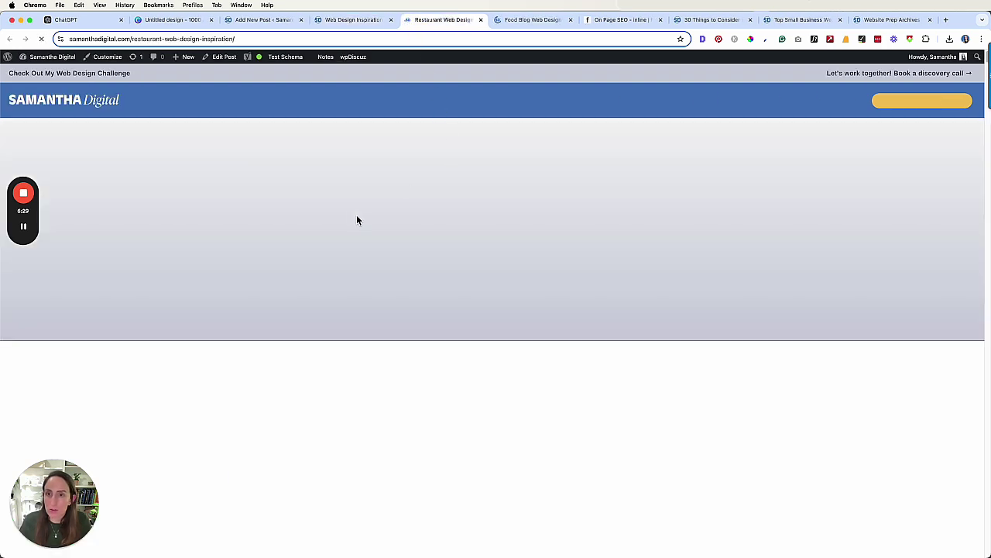
pyautogui.moveTo(210, 172); pyautogui.dragTo(588, 184)
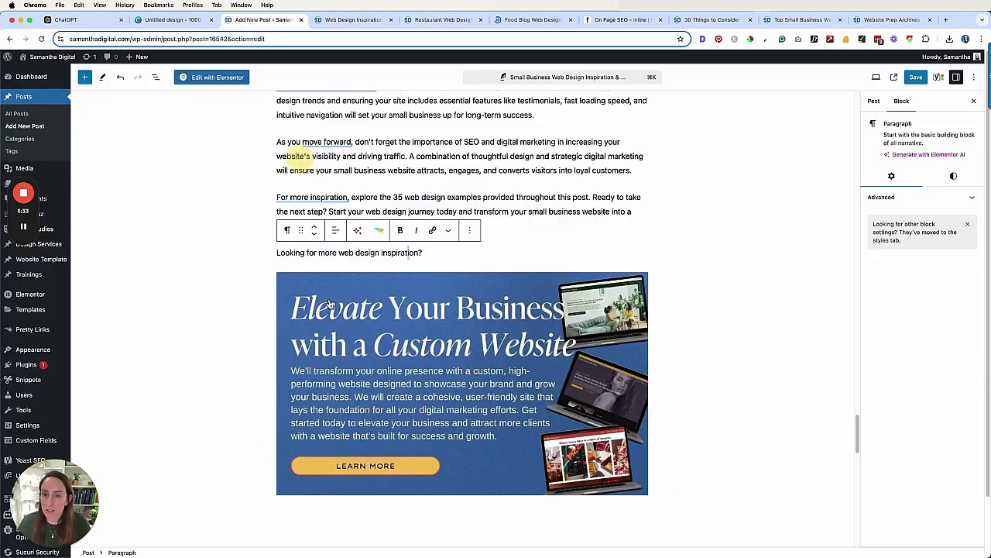
# - Add 'Check out these posts:' followed by a bulleted 'Restaurant Web Design Inspiration' item
pyautogui.click(264, 20)
pyautogui.write('Check')
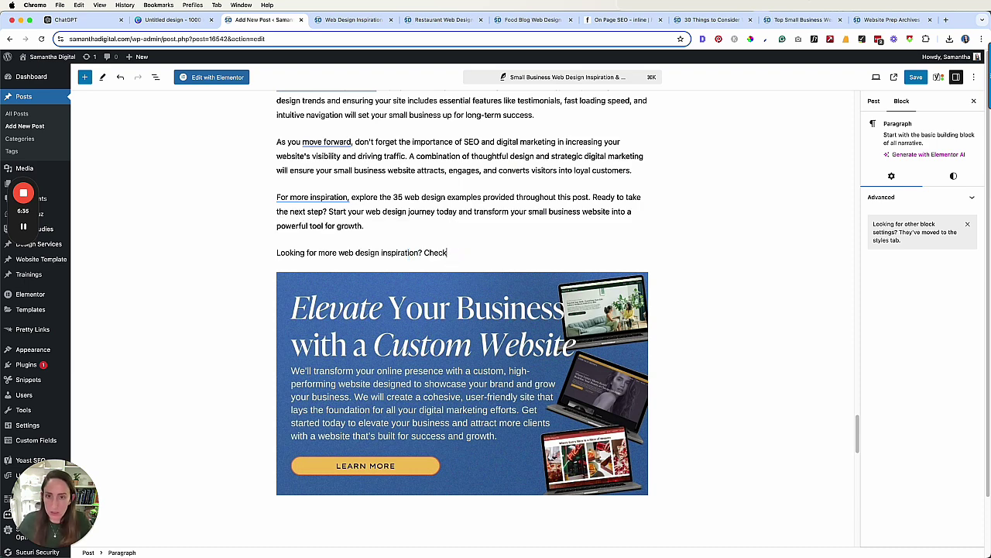
pyautogui.write(' out these posts:')
pyautogui.press('Return')
pyautogui.press('super+v')
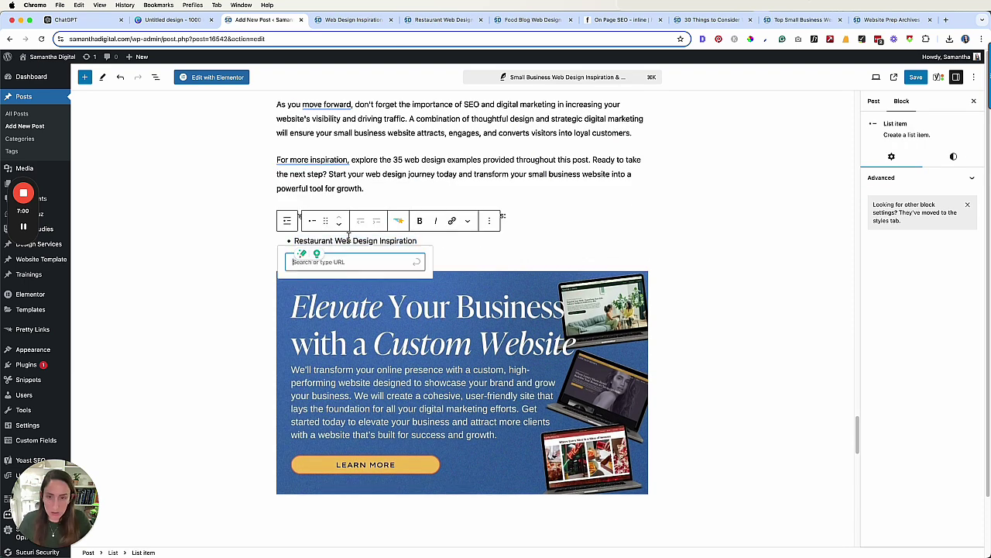
# - Review the post from the introduction down to the Essential Features accordion and SEO checklist opt-in
pyautogui.scroll(20, 438, 308)
pyautogui.click(438, 307)
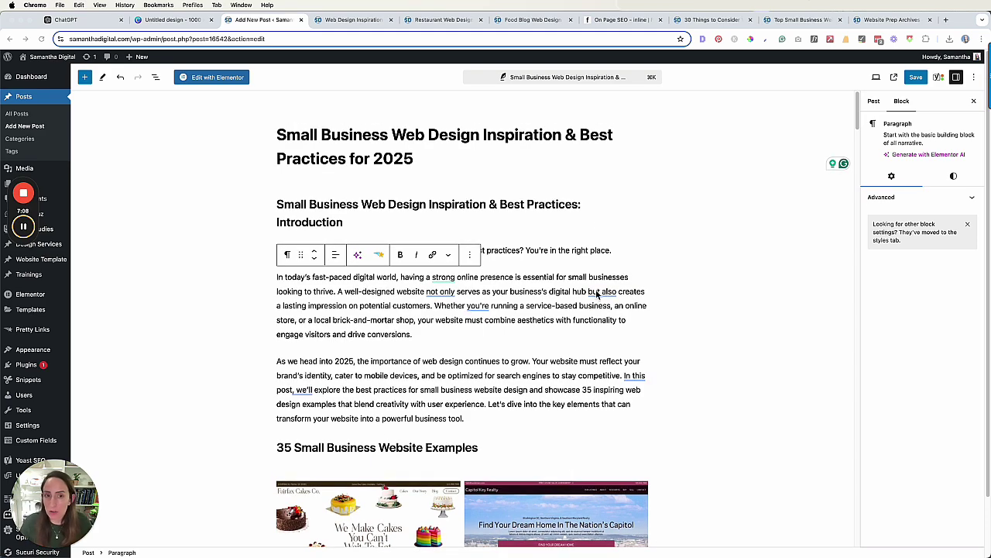
pyautogui.click(465, 291)
pyautogui.scroll(-1, 435, 322)
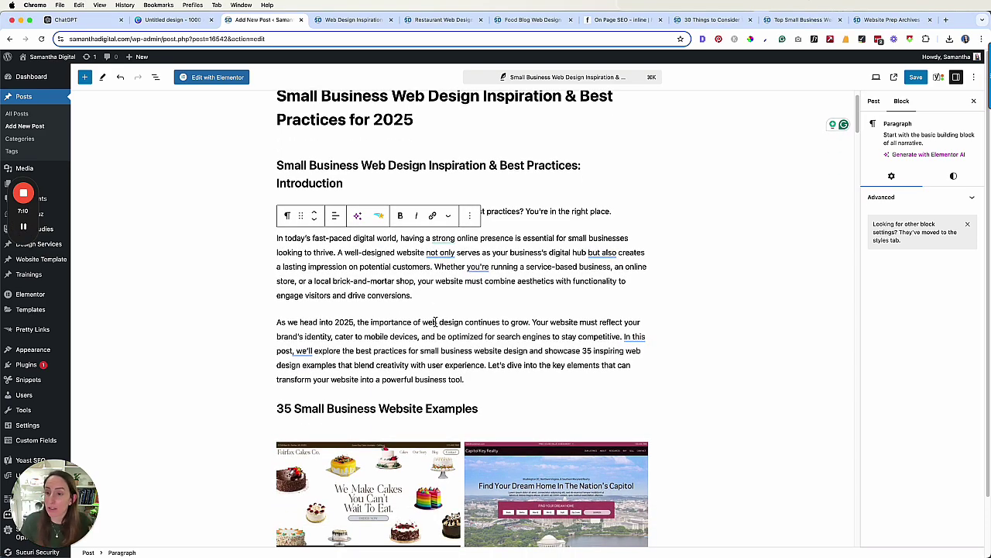
pyautogui.scroll(-15, 435, 321)
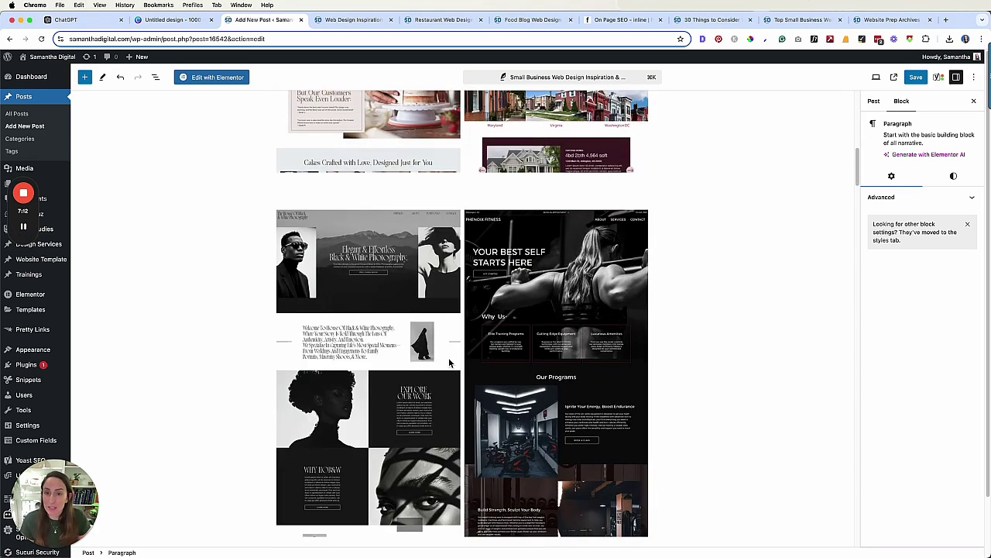
pyautogui.moveTo(439, 376)
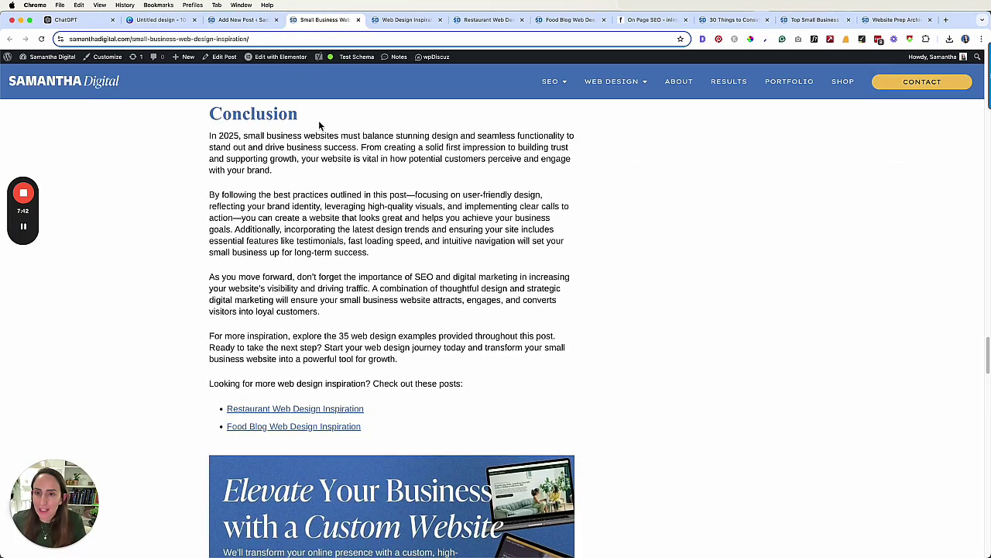
pyautogui.scroll(10, 410, 277)
pyautogui.scroll(15, 412, 277)
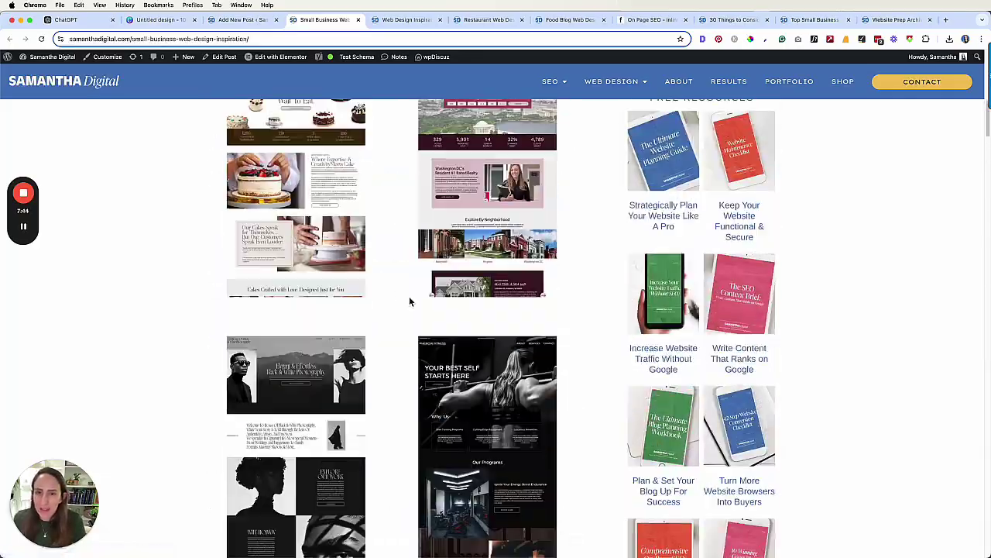
pyautogui.scroll(-20, 418, 313)
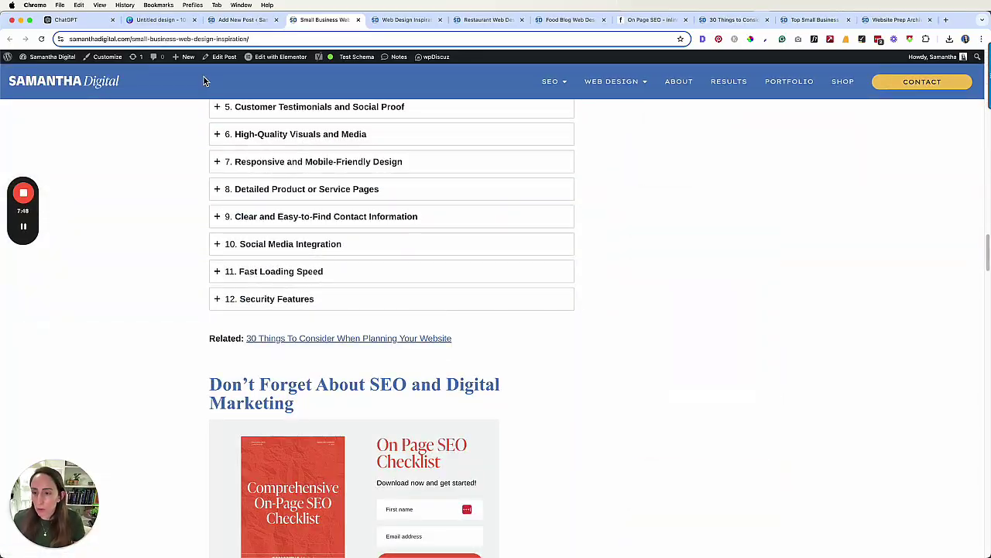
# - Open the 2. RESOURCES > Brand Photos folder in Canva's projects
pyautogui.click(158, 20)
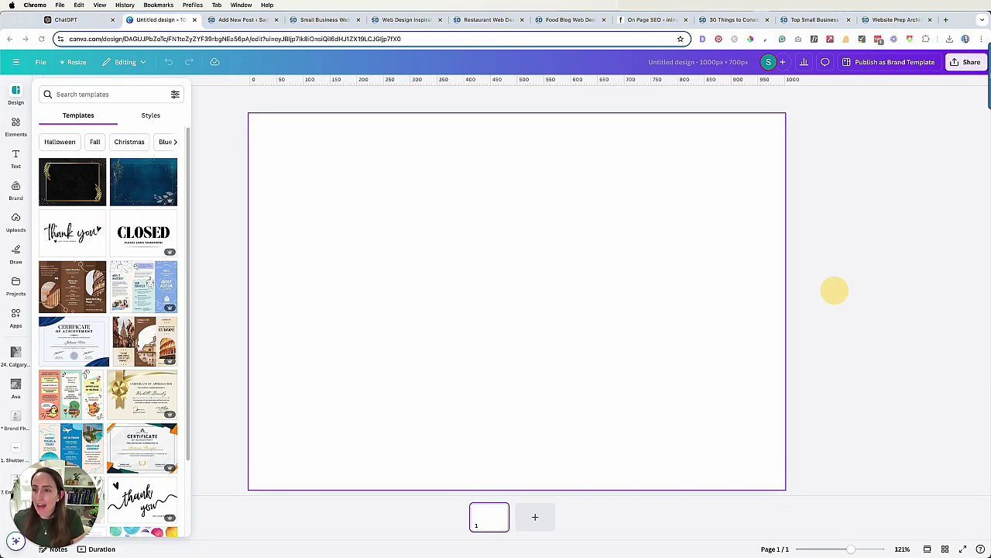
pyautogui.click(23, 292)
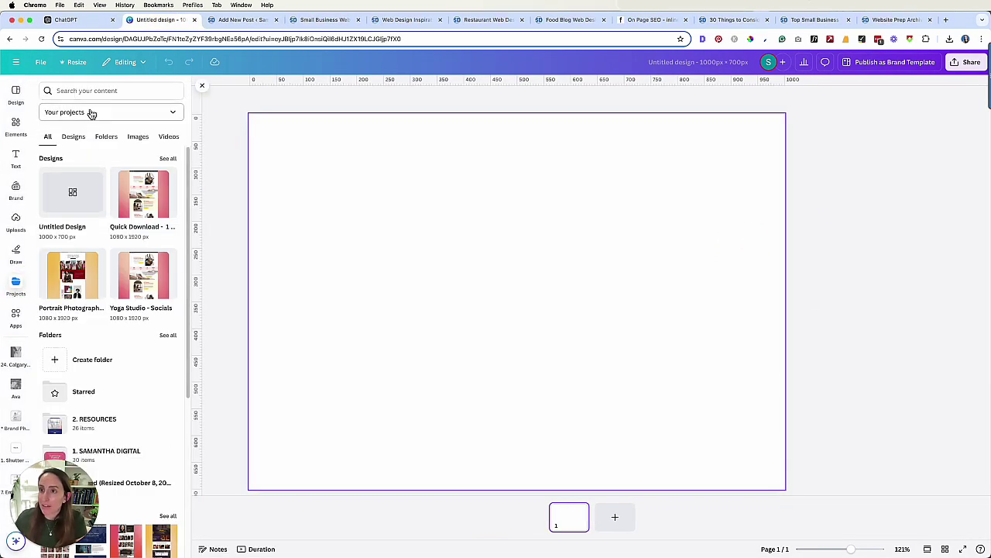
pyautogui.click(108, 136)
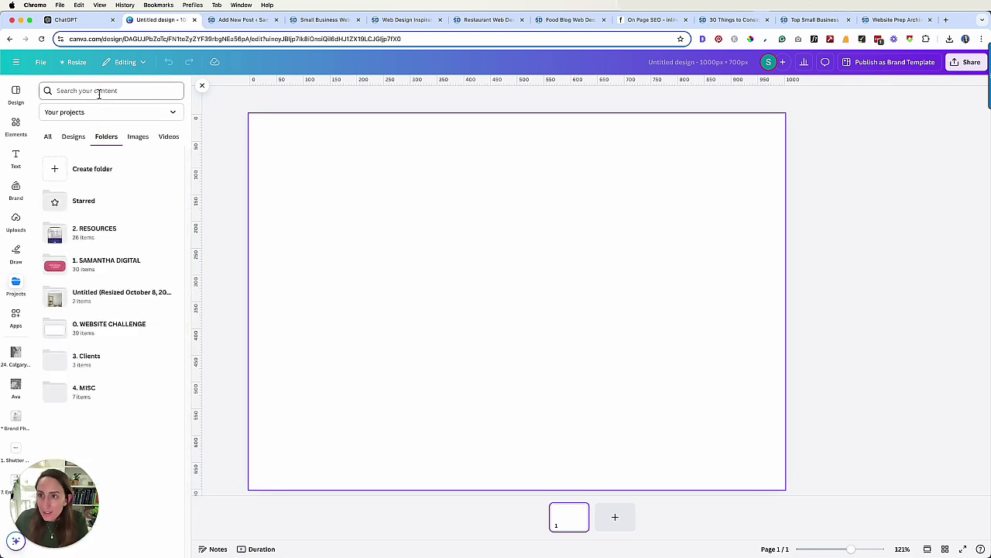
pyautogui.click(106, 232)
pyautogui.click(108, 217)
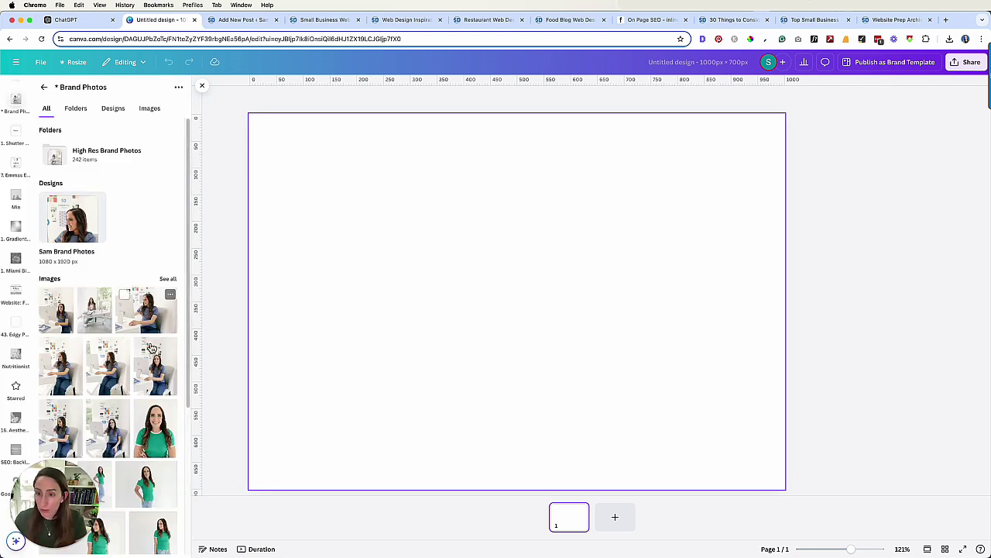
# - Set the desk photo as page 1's background and place another brand photo on a new page
pyautogui.click(147, 342)
pyautogui.rightClick(526, 329)
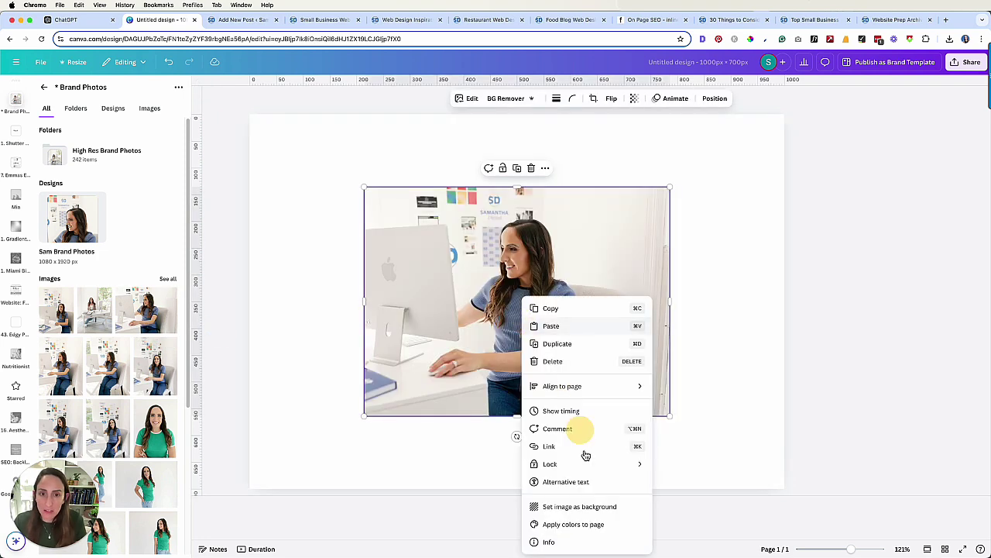
pyautogui.click(580, 507)
pyautogui.click(615, 515)
pyautogui.scroll(-5, 156, 395)
pyautogui.scroll(-10, 155, 395)
pyautogui.scroll(3, 90, 287)
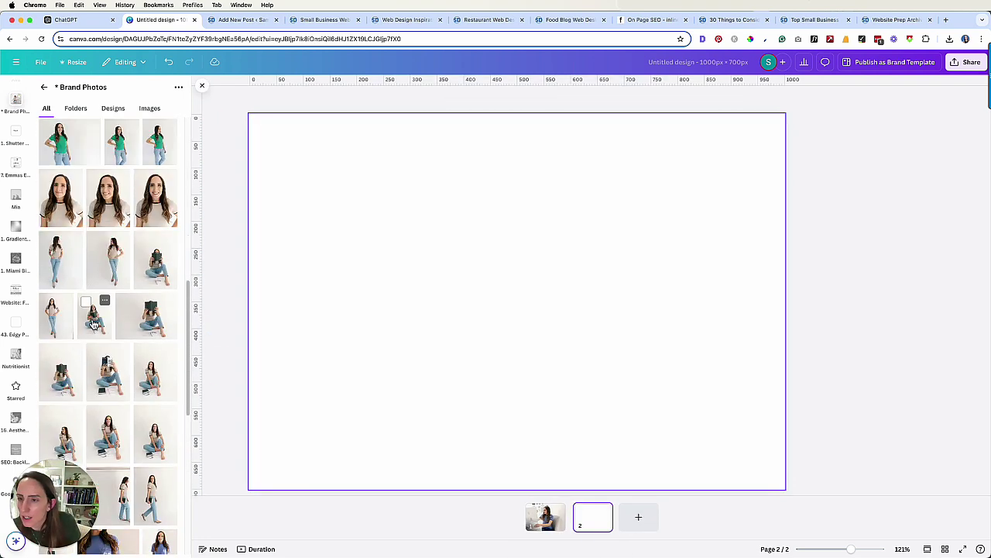
pyautogui.click(93, 323)
pyautogui.rightClick(531, 280)
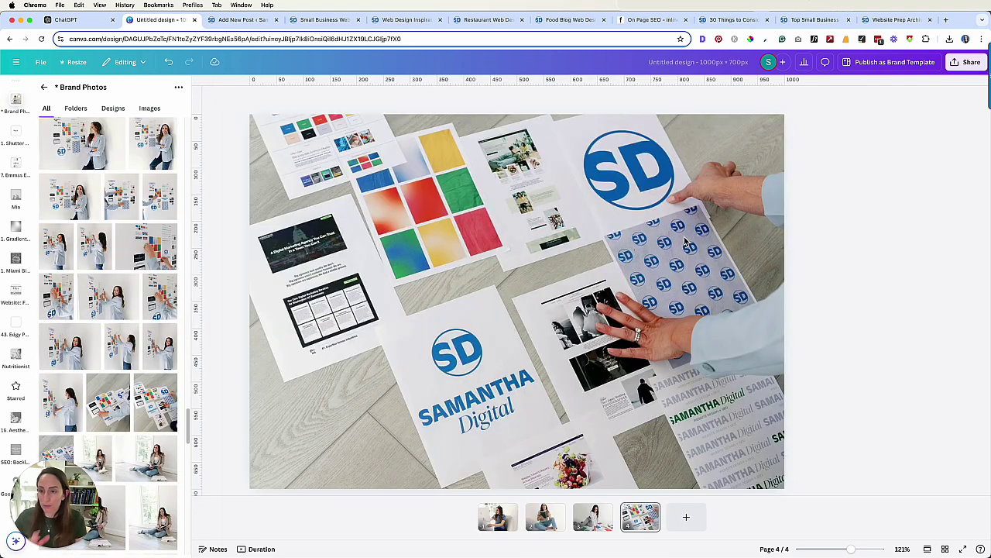
# - Open the Share download settings and choose which pages to download
pyautogui.click(971, 62)
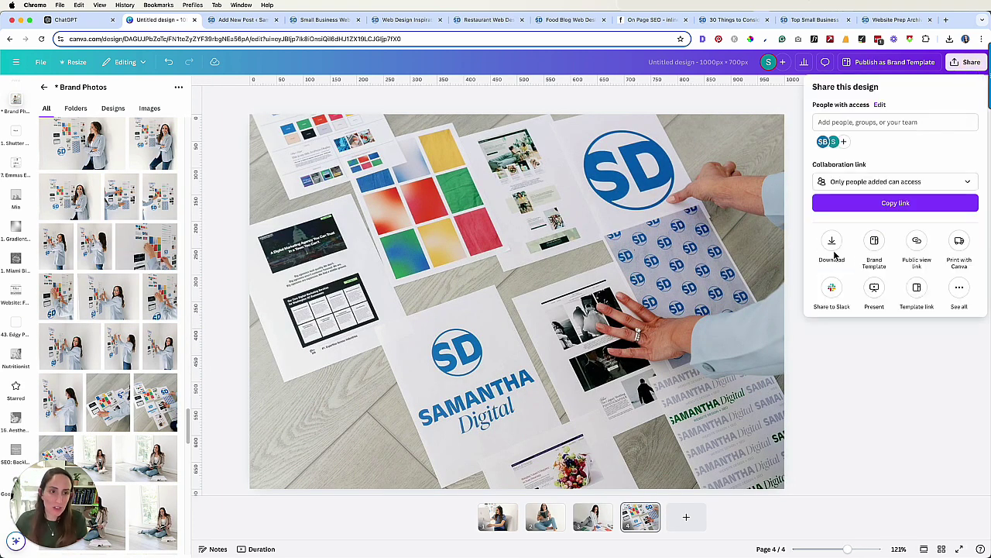
pyautogui.click(821, 248)
pyautogui.click(862, 246)
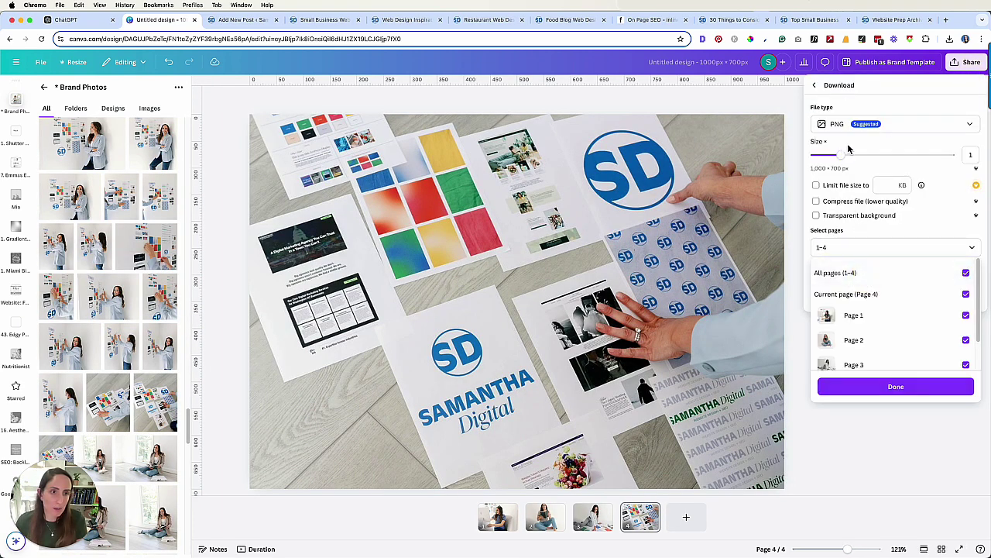
# - Rename 1.jpg to 'Digital Marketing in Driving Traffic' and drag it into the post
pyautogui.click(891, 124)
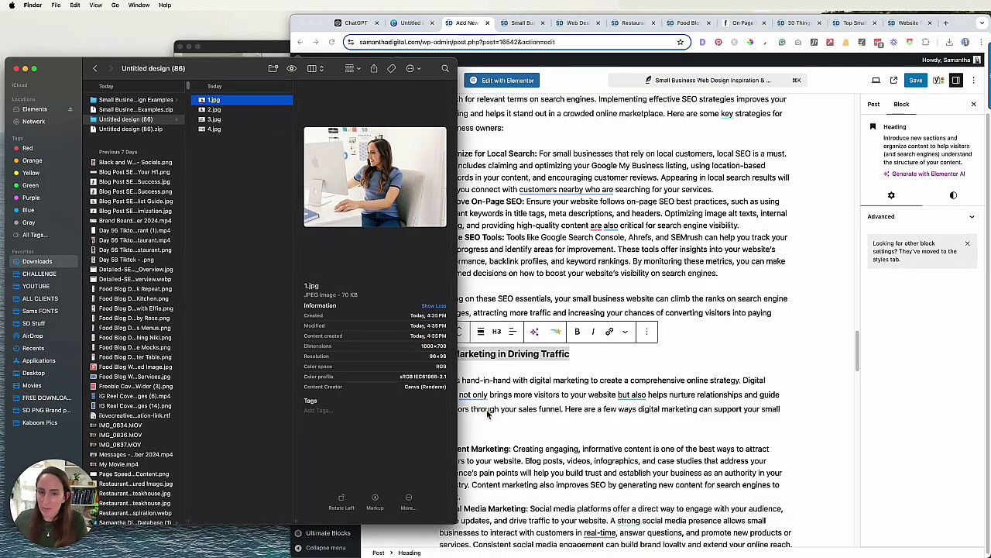
pyautogui.click(542, 360)
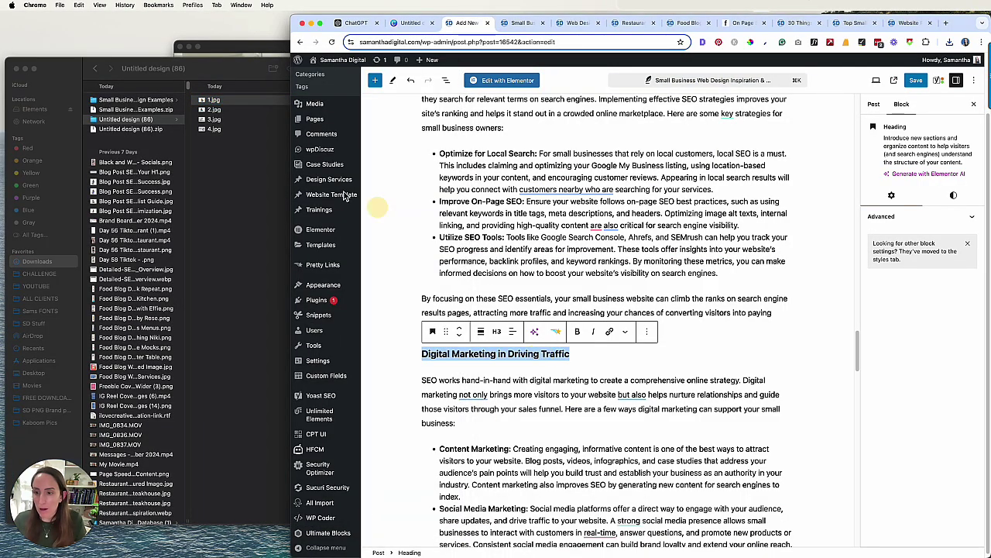
pyautogui.click(225, 73)
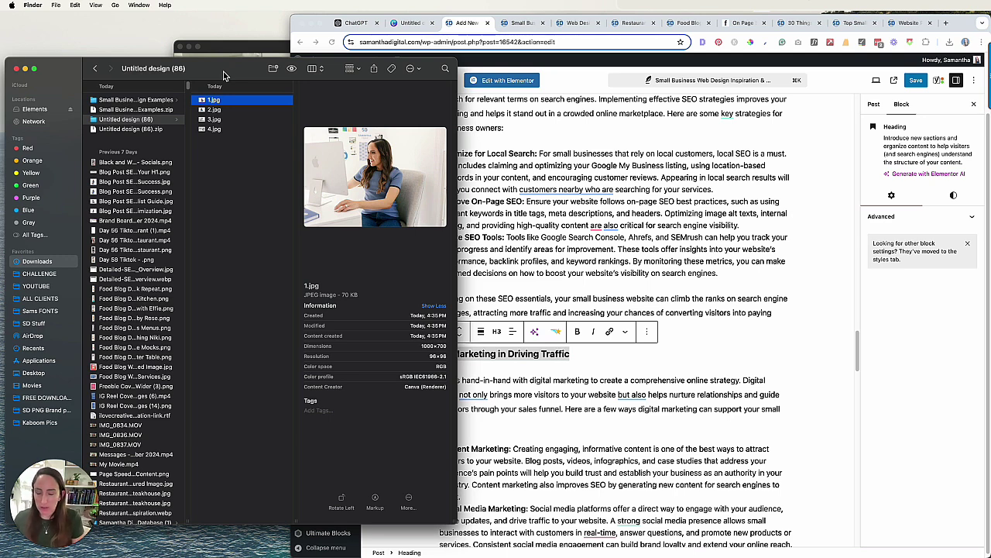
pyautogui.click(521, 368)
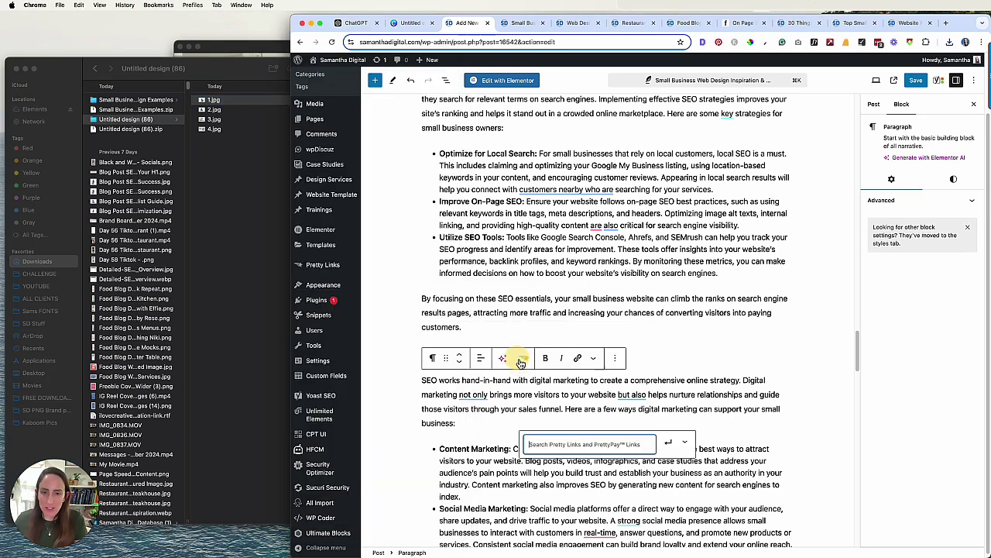
pyautogui.tripleClick(507, 353)
pyautogui.press('super+c')
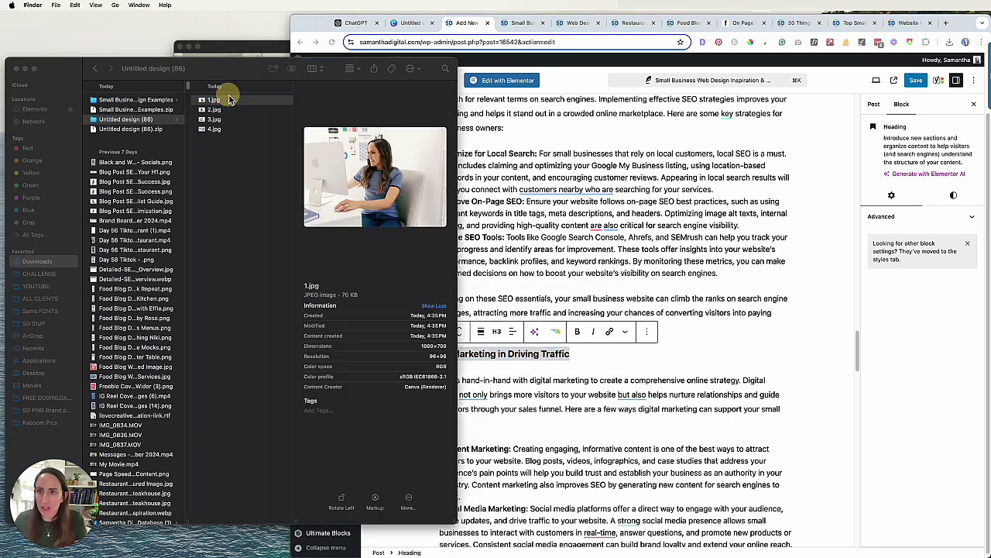
pyautogui.click(230, 101)
pyautogui.press('super+v')
pyautogui.press('Return')
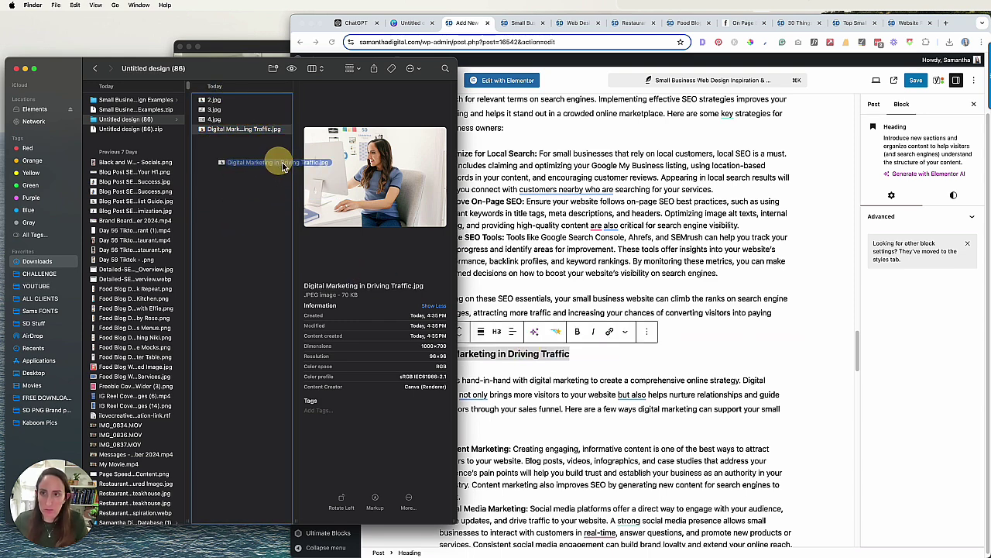
pyautogui.moveTo(244, 128); pyautogui.dragTo(638, 367)
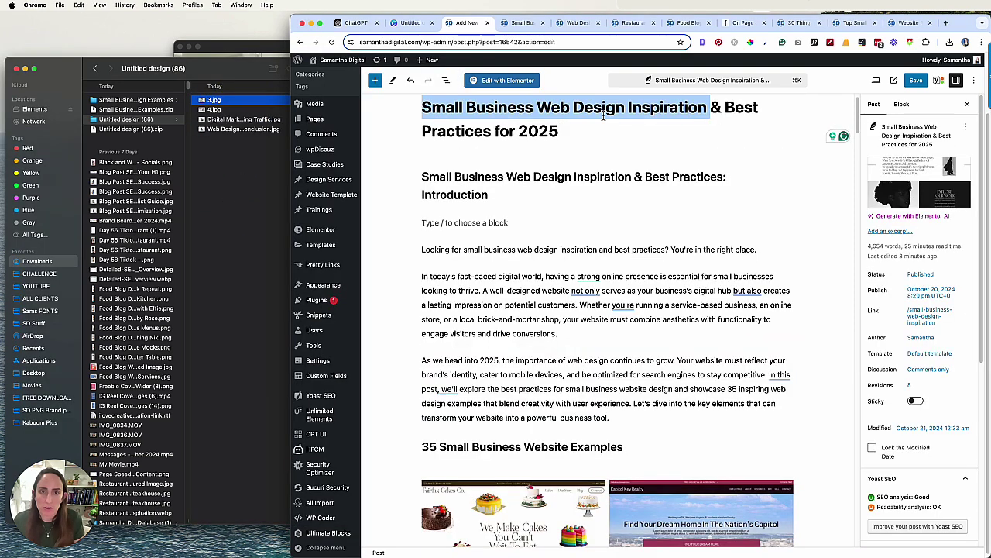
# - Rename 3.jpg to 'Small Business Web Design Inspiration' and place it under the Introduction heading
pyautogui.click(228, 103)
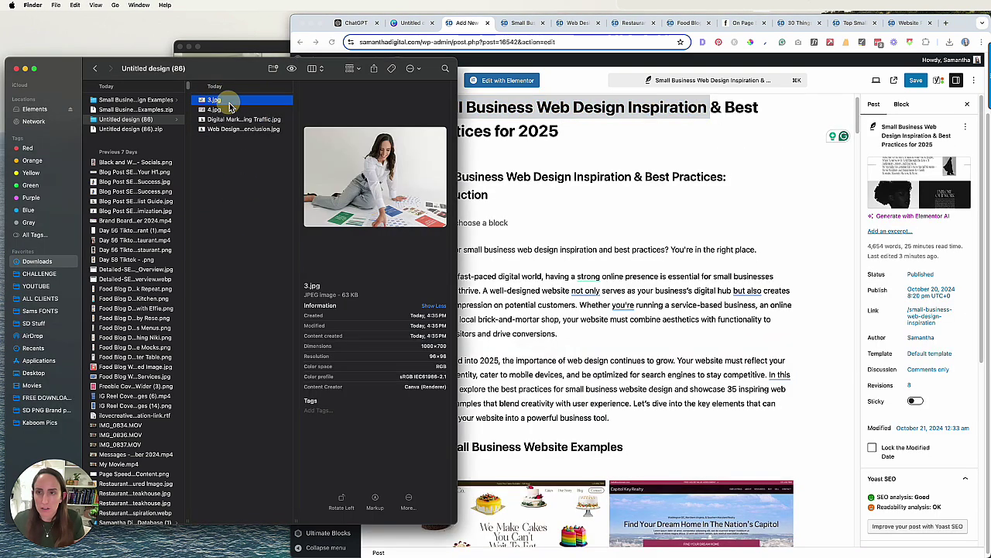
pyautogui.press('Return')
pyautogui.write('Small Business Web Design Inspiration')
pyautogui.press('Return')
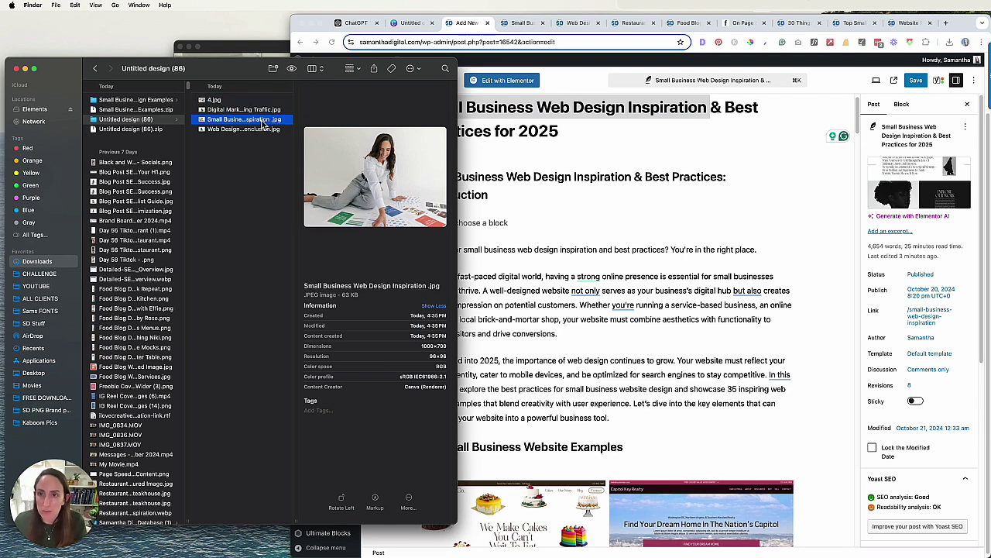
pyautogui.moveTo(264, 123); pyautogui.dragTo(498, 208)
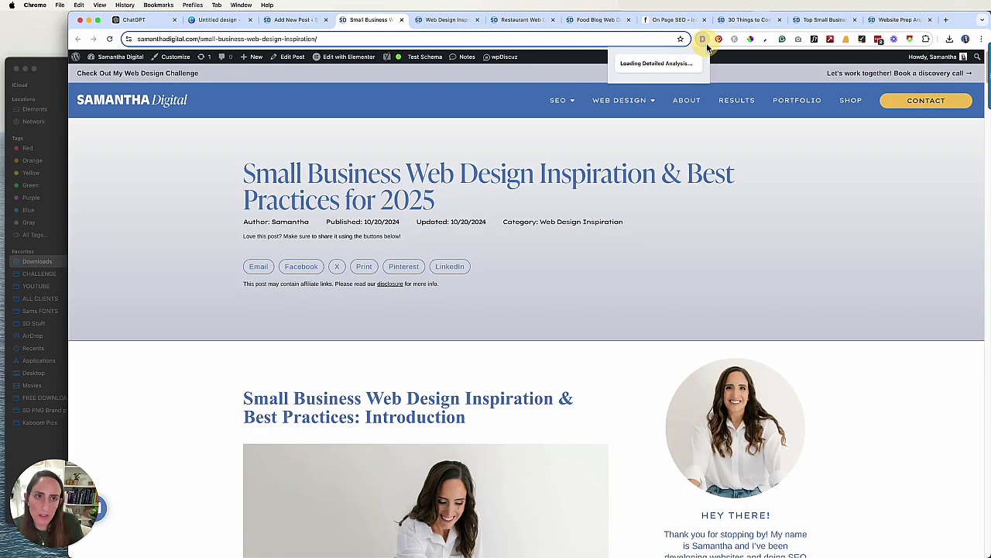
# - Check the live post's meta description and URL in the Detailed SEO overview
pyautogui.click(702, 38)
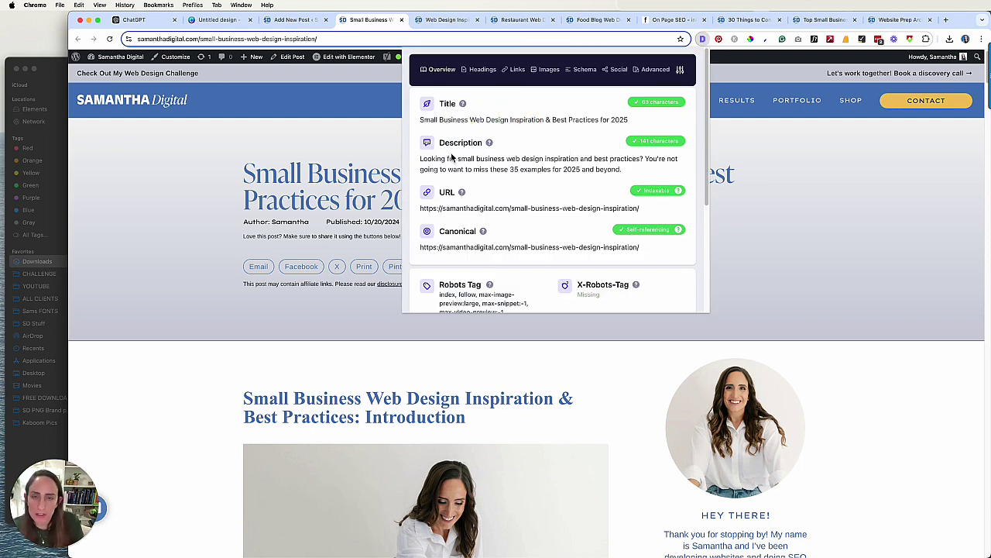
pyautogui.moveTo(448, 159); pyautogui.dragTo(483, 160)
pyautogui.moveTo(461, 208); pyautogui.dragTo(664, 206)
pyautogui.click(496, 83)
# - Review the post's H1 title and H2 sections from Introduction to Conclusion in the Headings report
pyautogui.click(484, 70)
pyautogui.scroll(-5, 455, 126)
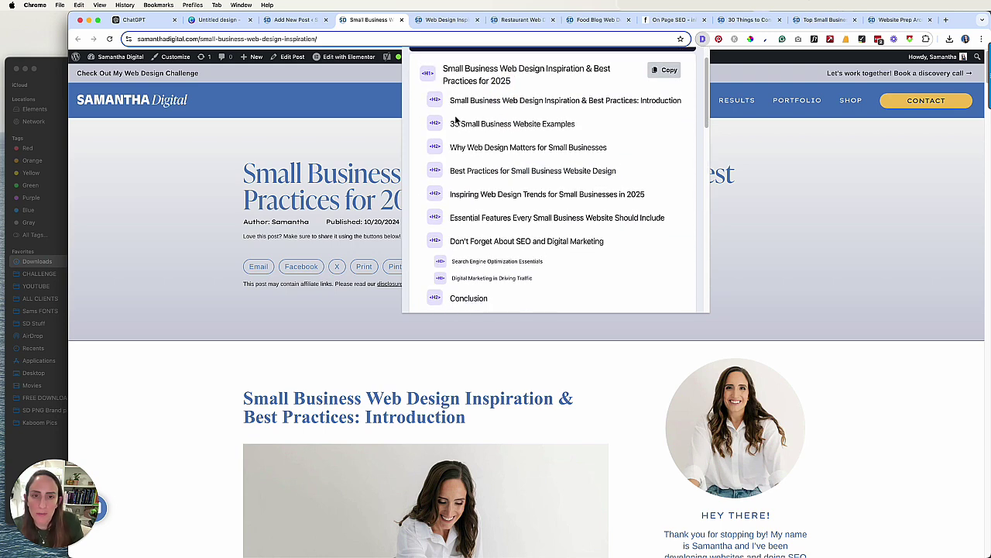
pyautogui.scroll(5, 488, 193)
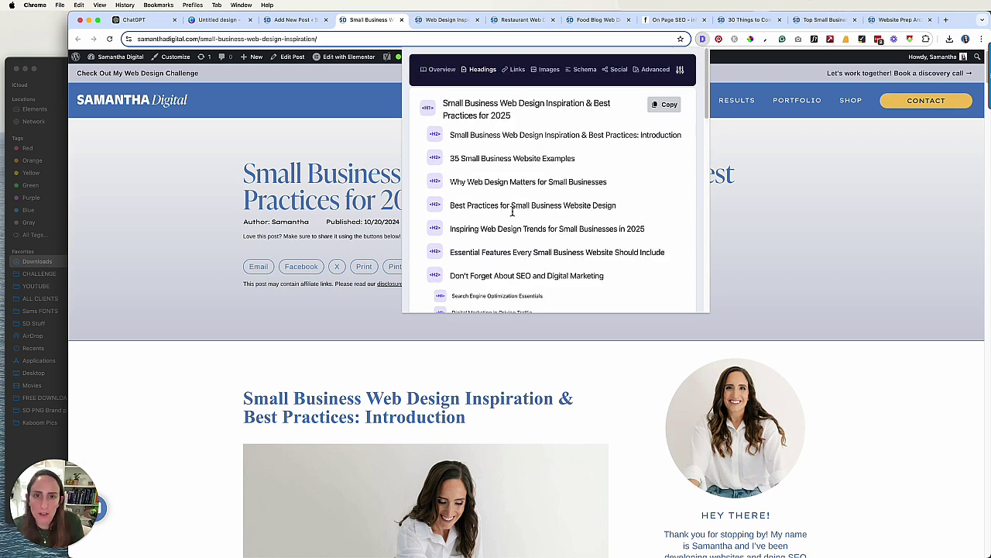
pyautogui.scroll(-5, 327, 287)
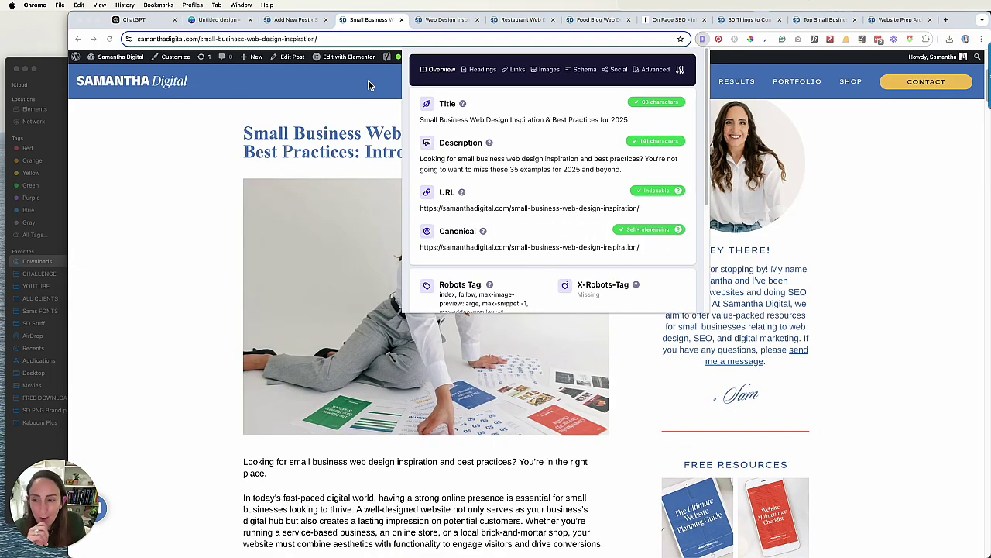
pyautogui.click(479, 69)
pyautogui.moveTo(455, 186); pyautogui.dragTo(660, 256)
pyautogui.scroll(-2, 648, 243)
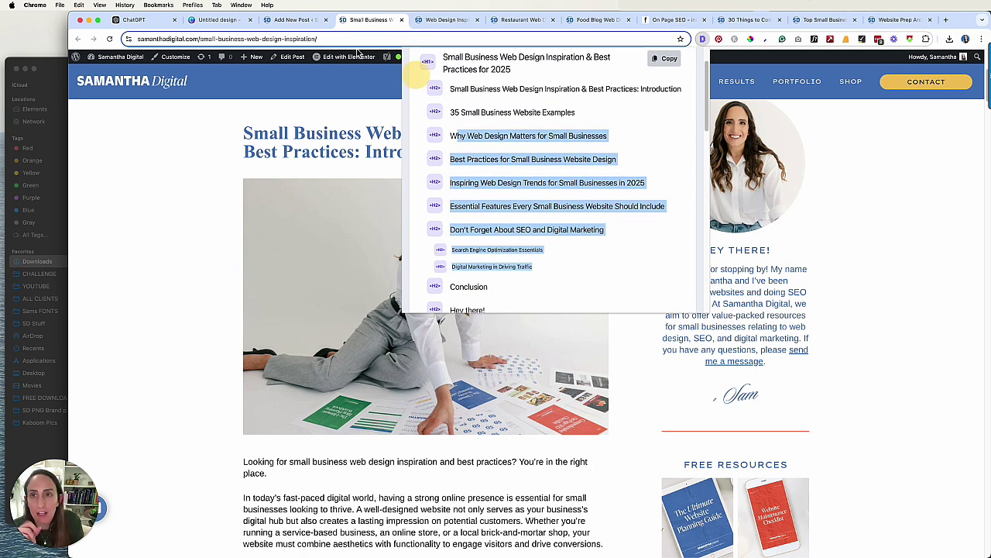
# - Change the FAQ - Schema Pro block's Question Tag from Span to H3
pyautogui.click(292, 19)
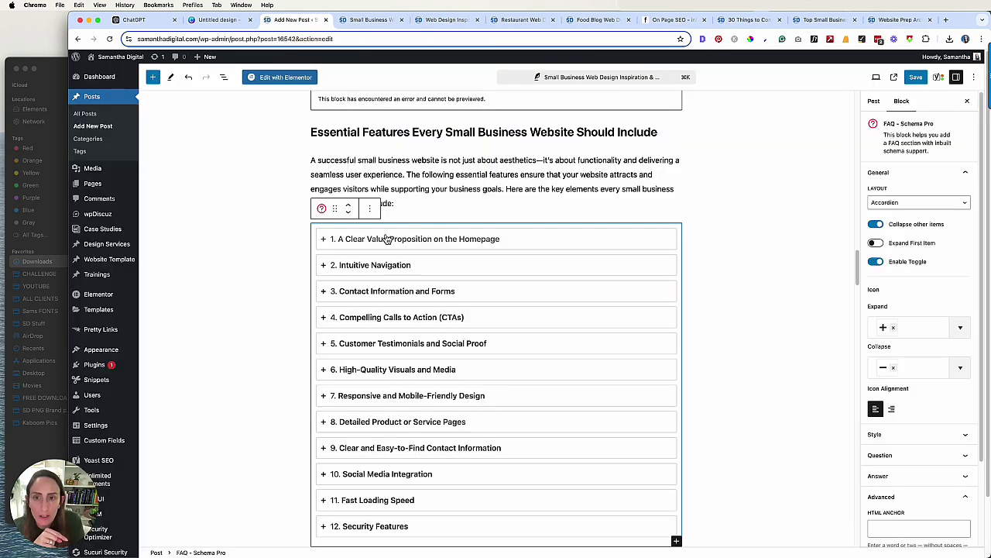
pyautogui.scroll(-2, 960, 462)
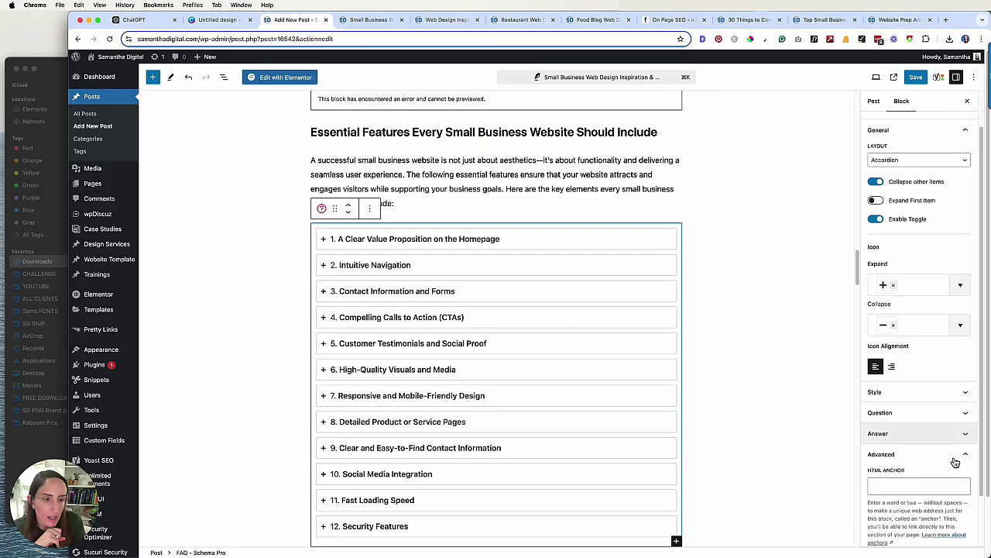
pyautogui.click(888, 425)
pyautogui.click(896, 346)
pyautogui.click(891, 240)
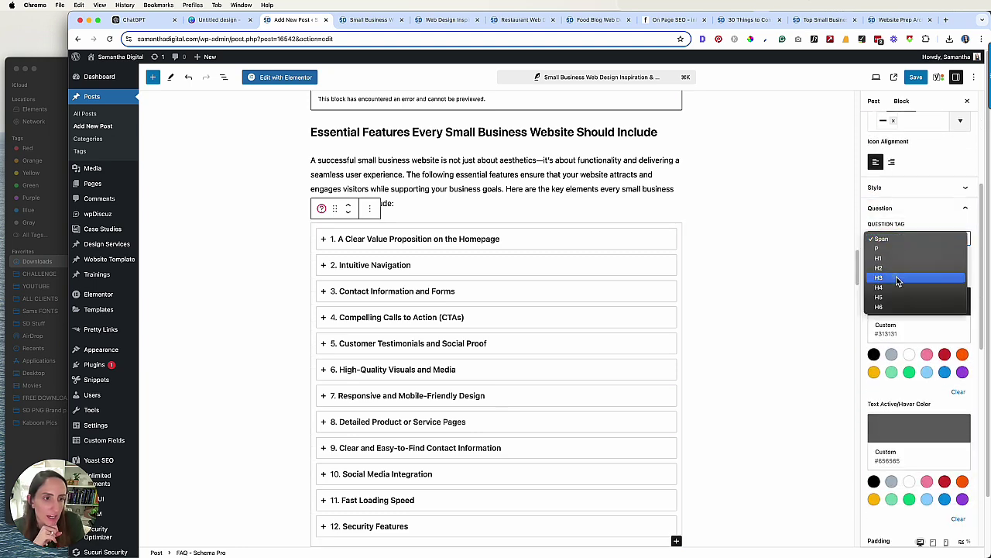
pyautogui.click(896, 275)
pyautogui.scroll(-4, 625, 309)
pyautogui.scroll(-5, 625, 309)
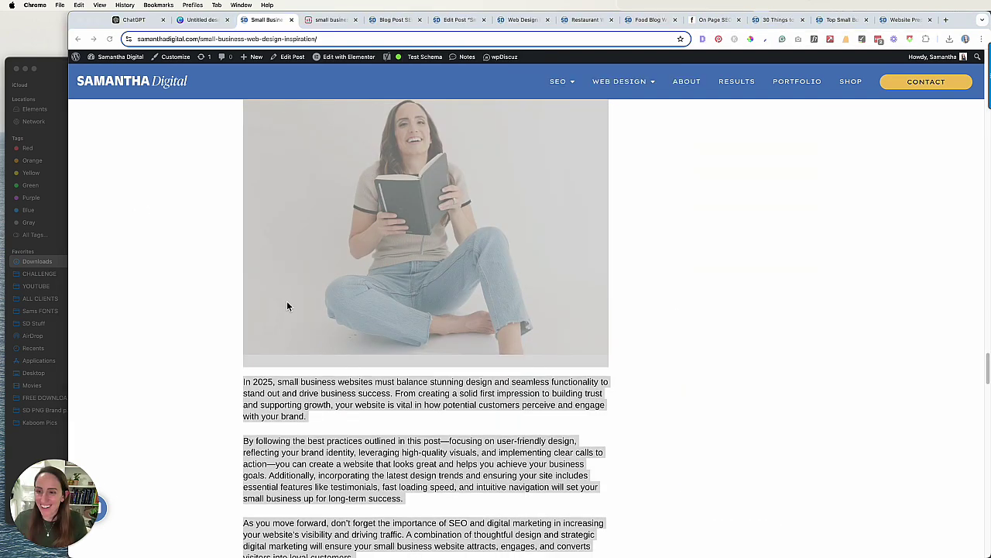
# - Select the live post's URL, then select all content in the Surfer draft
pyautogui.scroll(4, 287, 306)
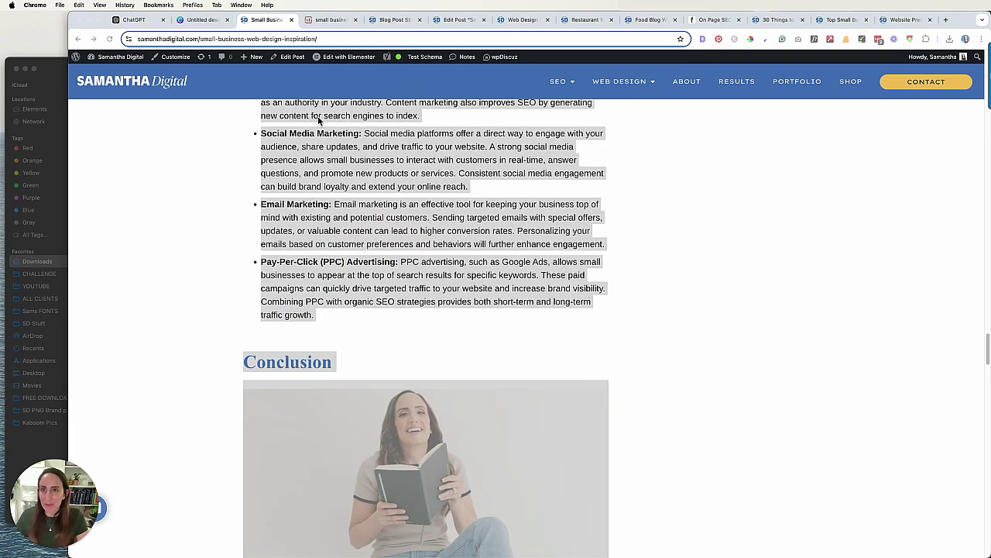
pyautogui.click(245, 40)
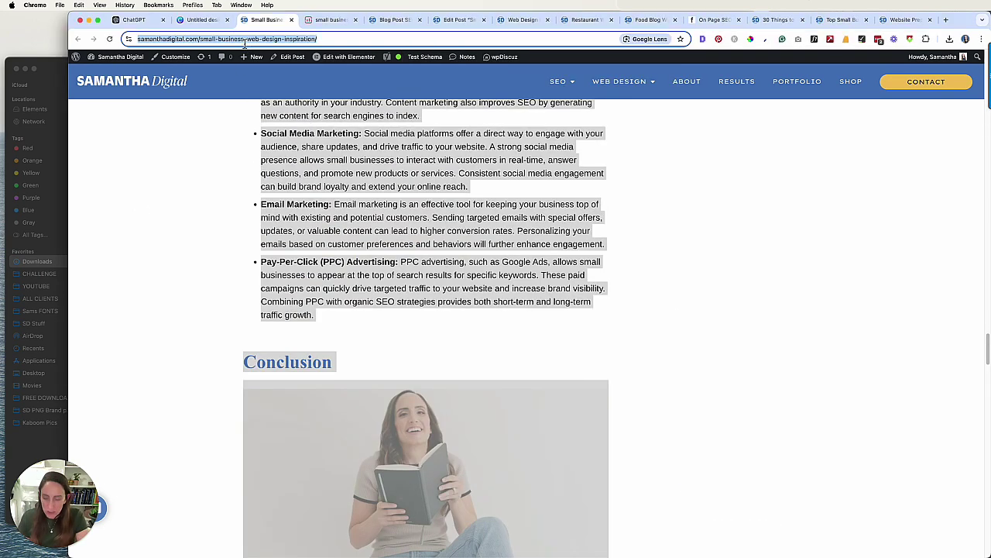
pyautogui.click(345, 19)
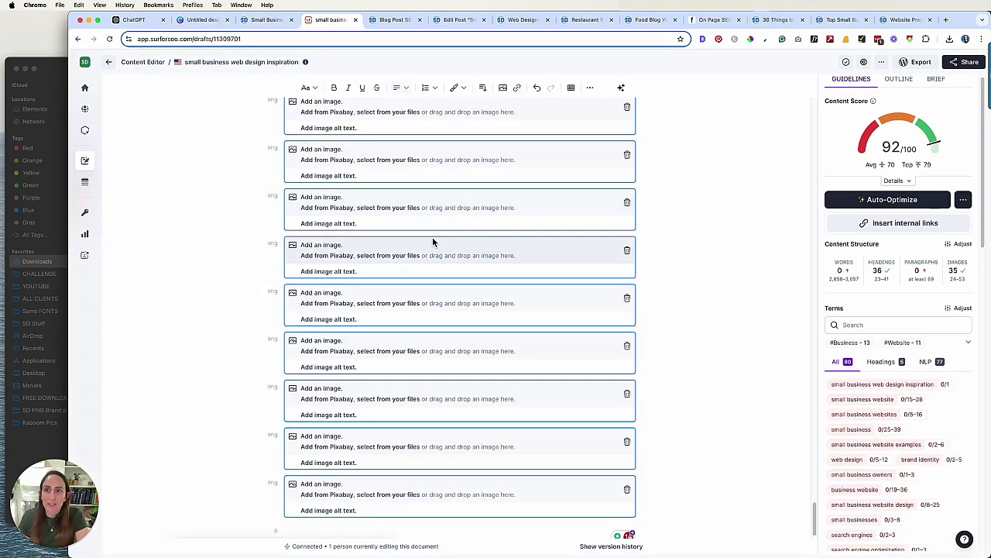
pyautogui.press('super+a')
pyautogui.scroll(10, 437, 244)
pyautogui.scroll(-15, 445, 286)
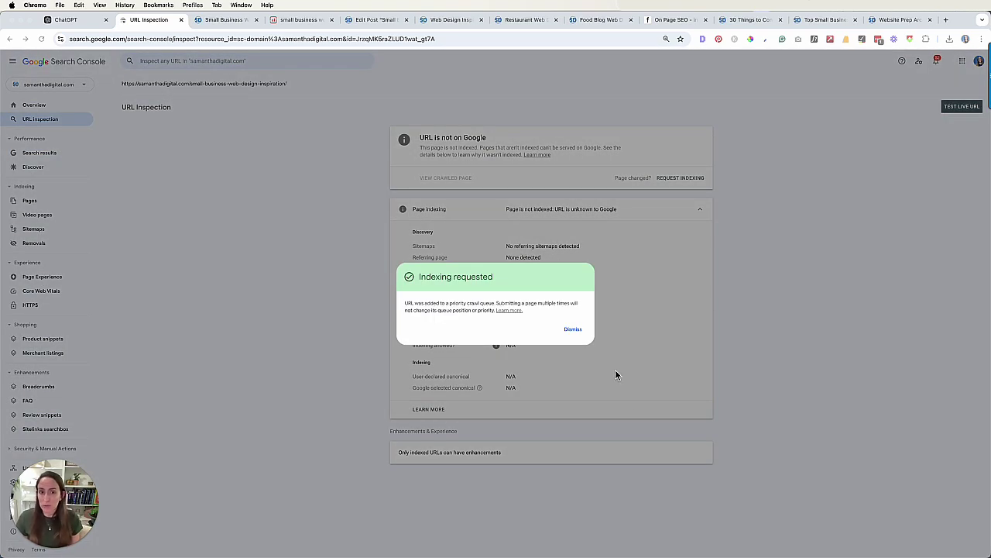
# - Dismiss the Indexing requested confirmation and select the page address
pyautogui.click(573, 329)
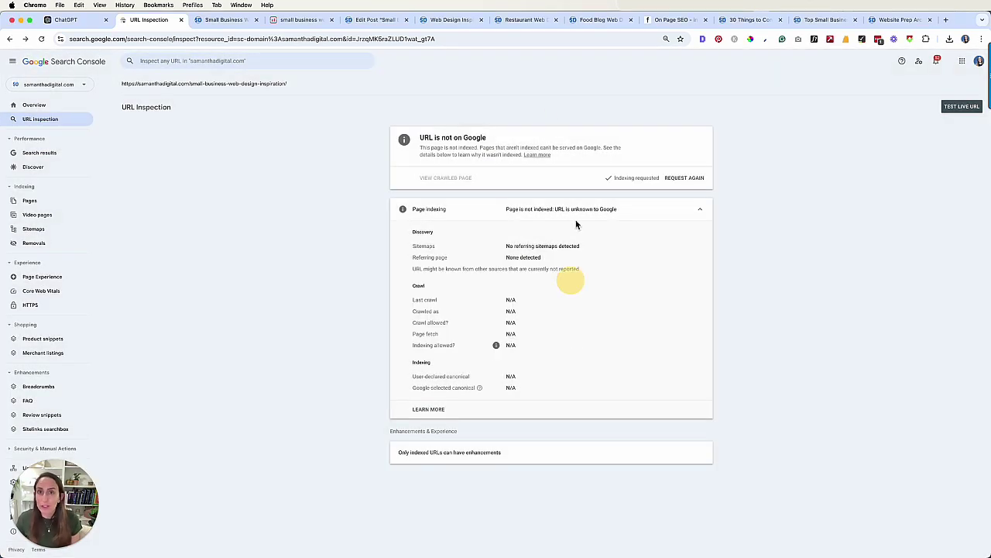
pyautogui.click(456, 38)
# - Open the Restaurant Web Design Inspiration post from the category page and highlight the new post's related-posts links
pyautogui.click(431, 20)
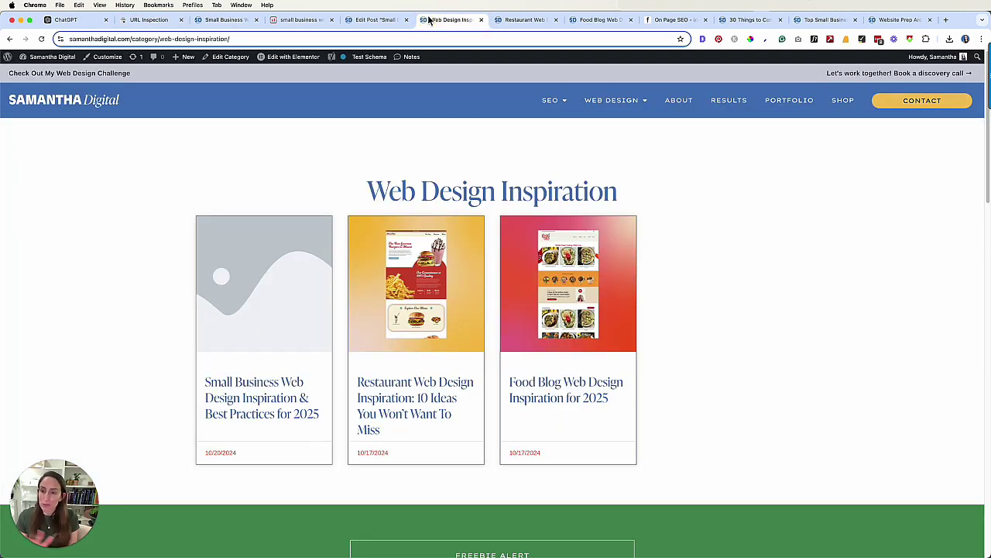
pyautogui.keyDown('super'); pyautogui.click(395, 237); pyautogui.keyUp('super')
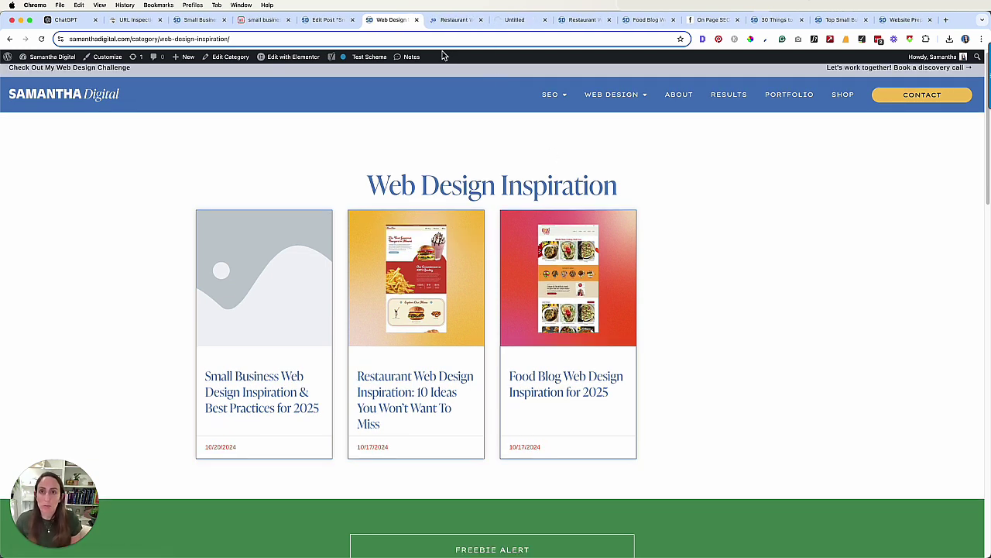
pyautogui.moveTo(203, 19); pyautogui.dragTo(327, 19)
pyautogui.scroll(-15, 402, 339)
pyautogui.scroll(-3, 401, 339)
pyautogui.scroll(2, 349, 254)
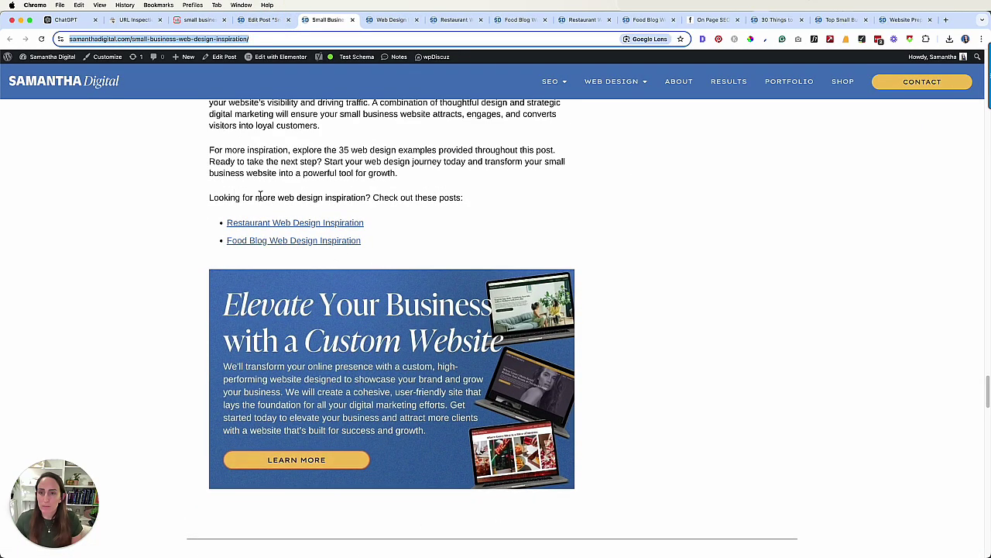
pyautogui.moveTo(205, 199); pyautogui.dragTo(504, 239)
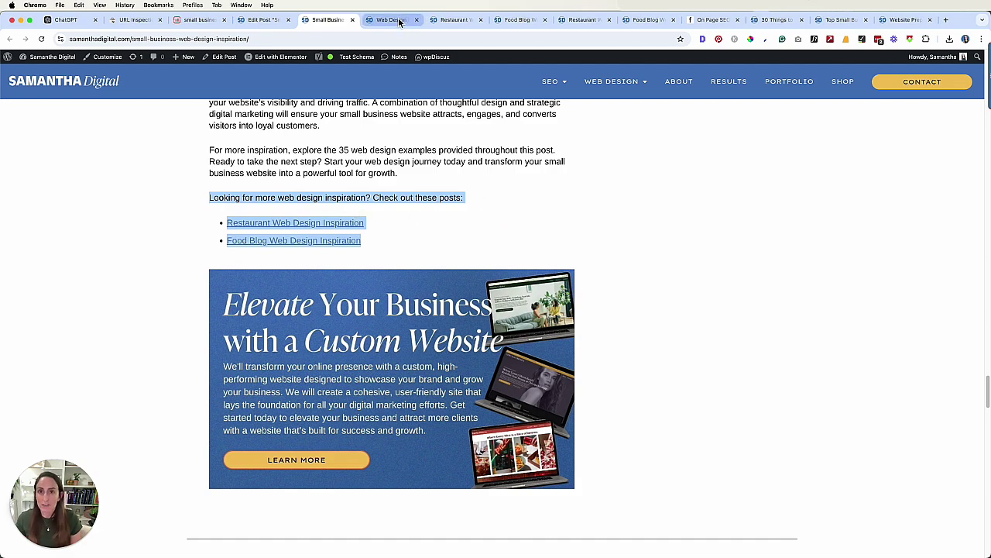
# - Start editing the Restaurant post, view the Food Blog post, then return to the Restaurant editor
pyautogui.click(453, 19)
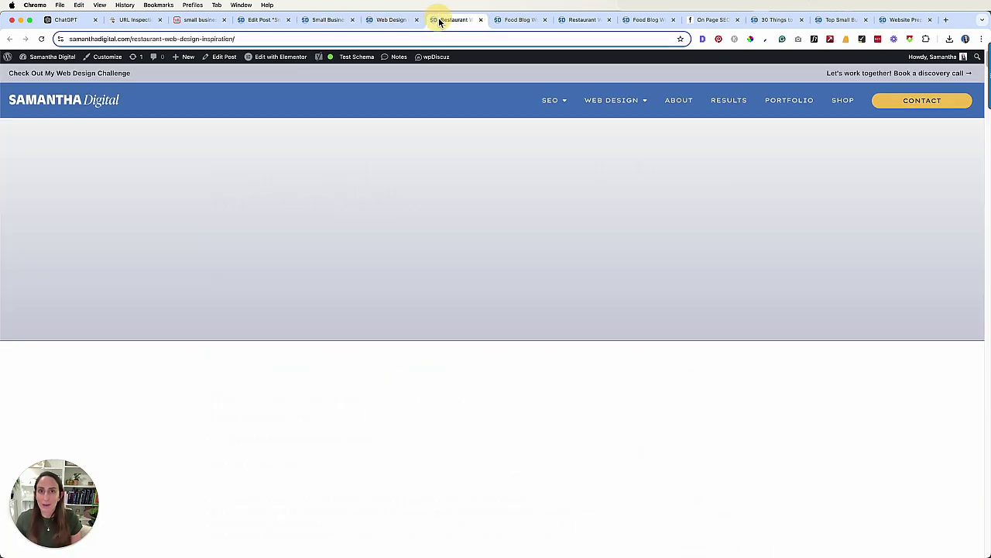
pyautogui.click(224, 56)
pyautogui.click(518, 20)
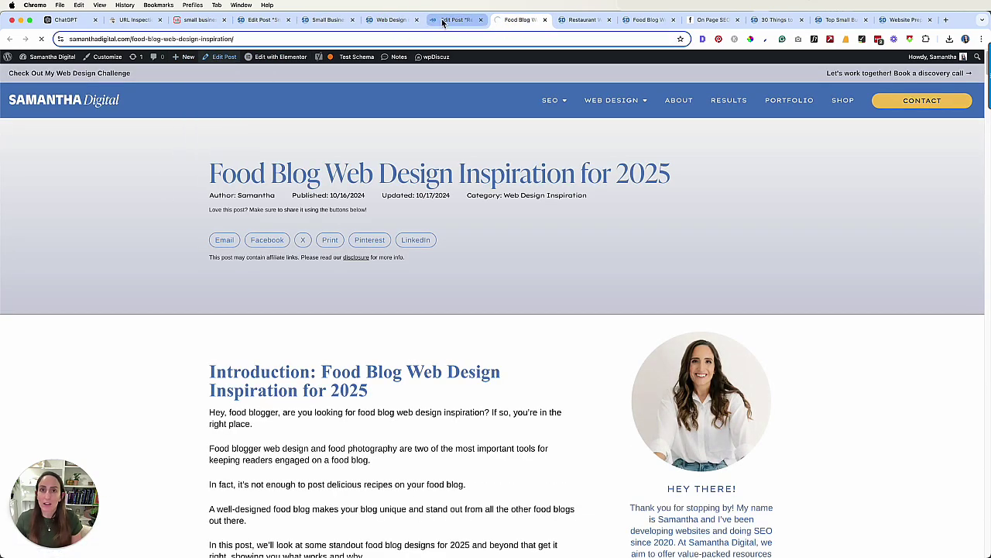
pyautogui.click(443, 20)
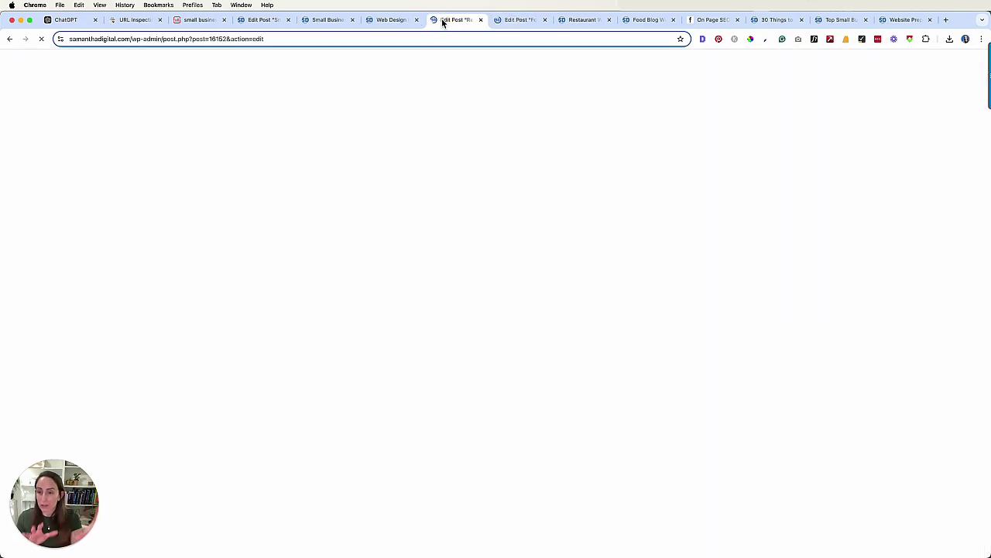
pyautogui.scroll(-20, 476, 180)
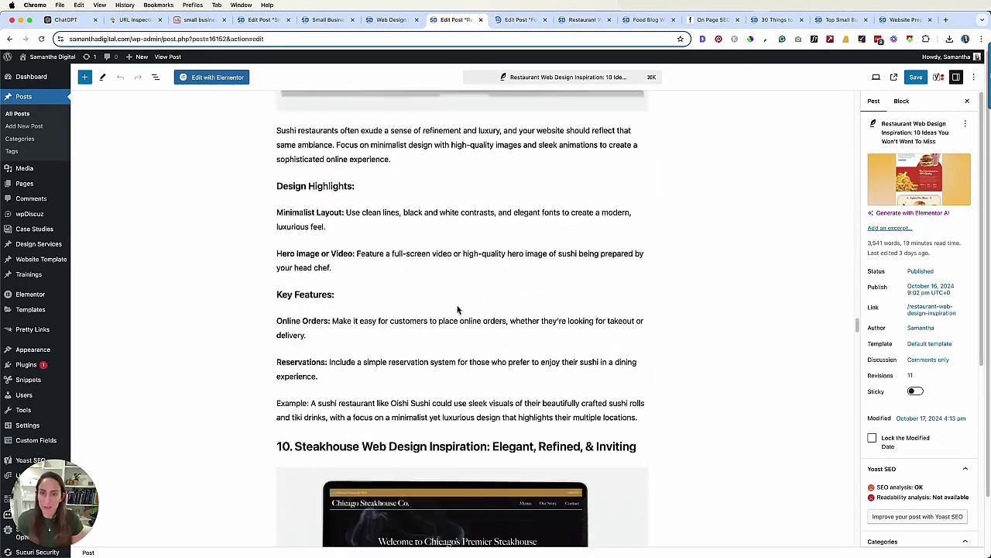